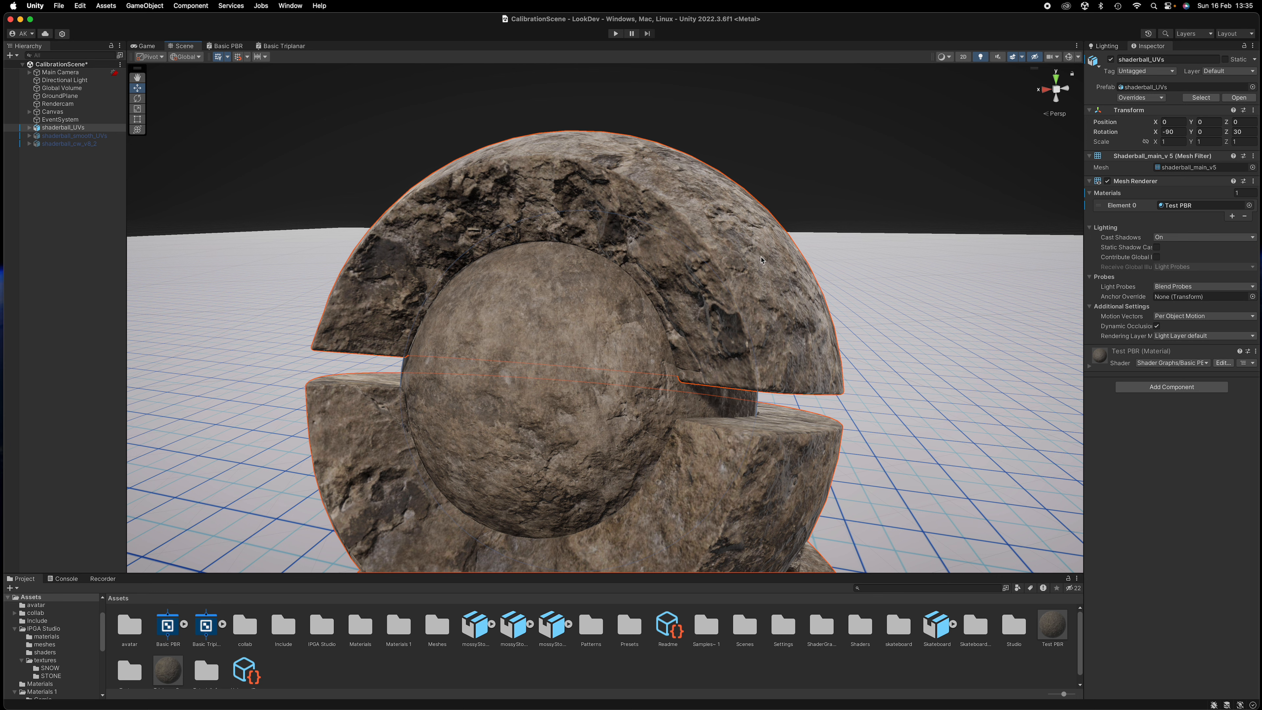
Examine the rock material on the shader ball from several angles, with its selection outline removed
{"action": "left_click_drag", "start_coordinate": [760, 258], "coordinate": [734, 263], "text": "alt"}
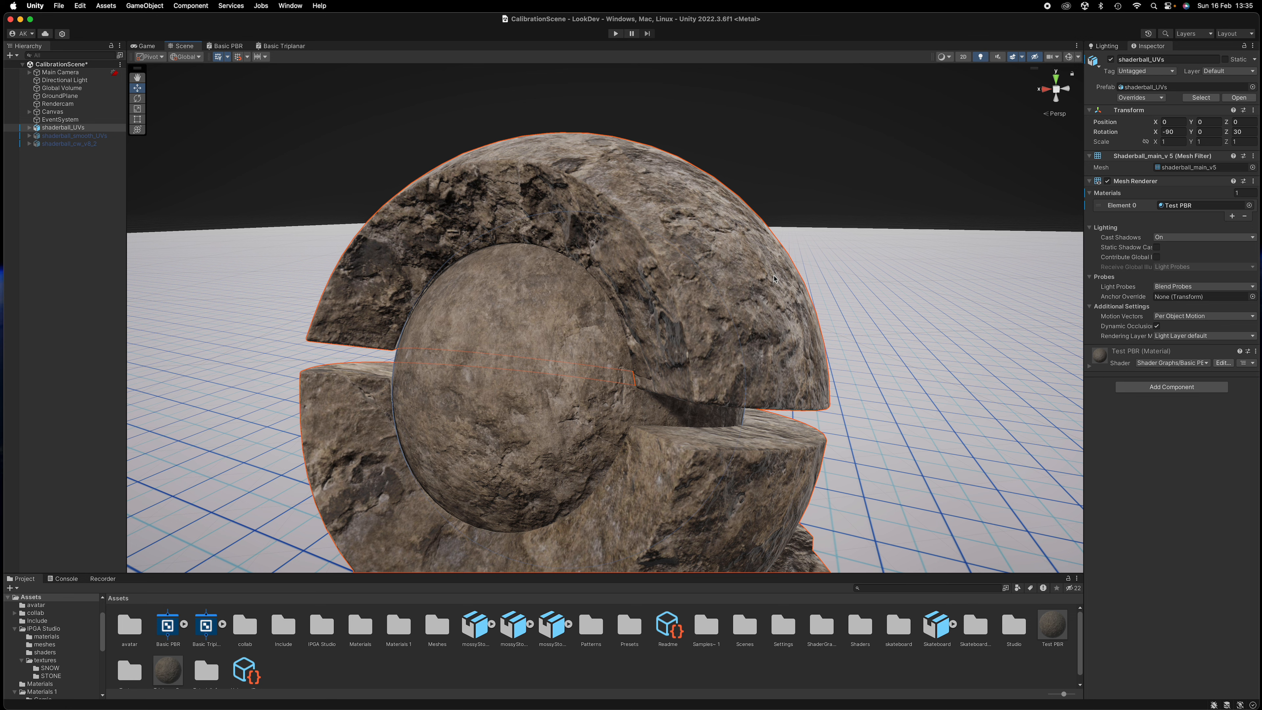
{"action": "right_click_drag", "start_coordinate": [829, 349], "coordinate": [722, 410], "text": "alt"}
{"action": "middle_click_drag", "start_coordinate": [722, 410], "coordinate": [701, 330], "text": "alt"}
{"action": "left_click_drag", "start_coordinate": [701, 330], "coordinate": [654, 380], "text": "alt"}
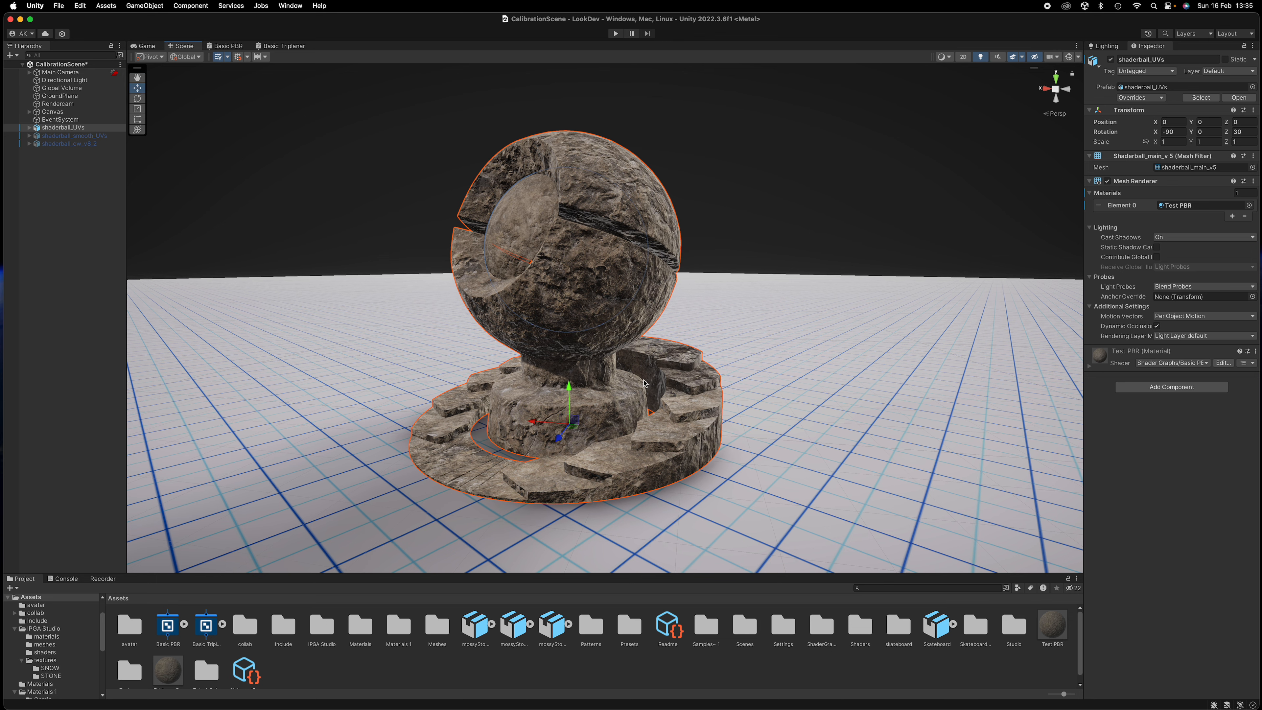
{"action": "left_click_drag", "start_coordinate": [537, 330], "coordinate": [569, 336], "text": "alt"}
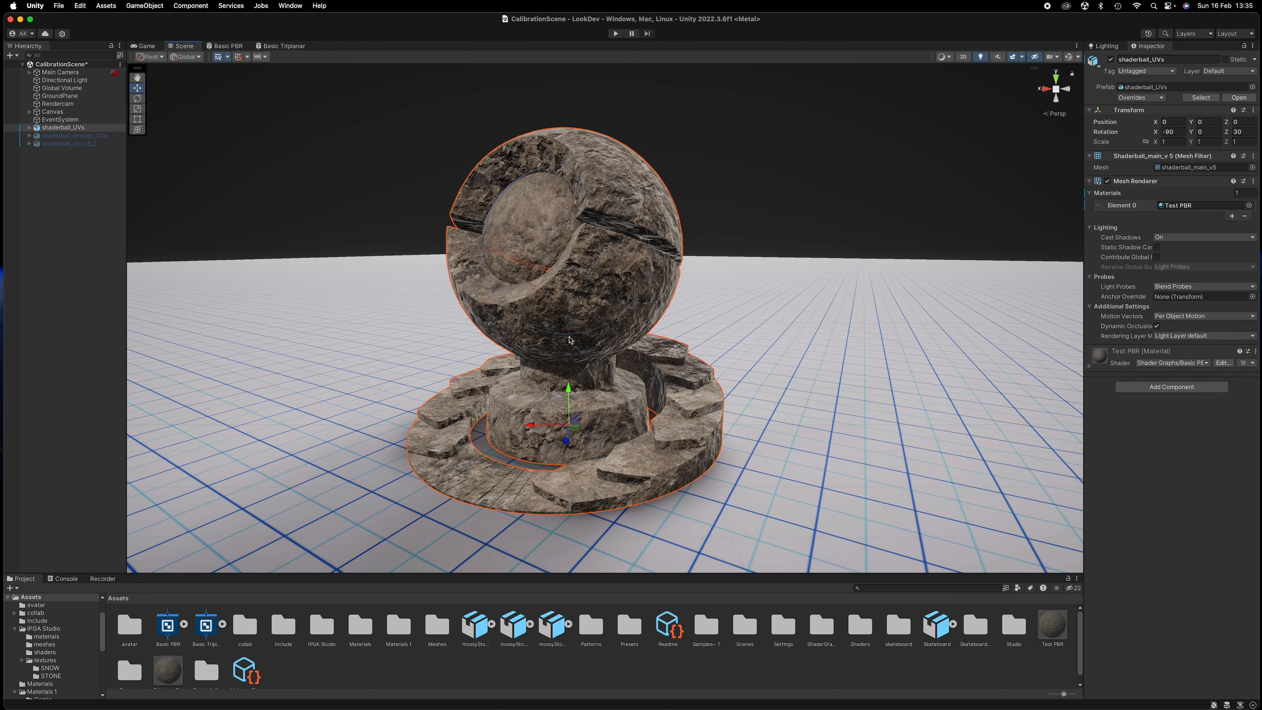
{"action": "mouse_move", "coordinate": [574, 272]}
{"action": "left_mouse_down", "text": "alt"}
{"action": "mouse_move", "coordinate": [790, 325]}
{"action": "mouse_move", "coordinate": [569, 284]}
{"action": "left_mouse_up", "text": "alt"}
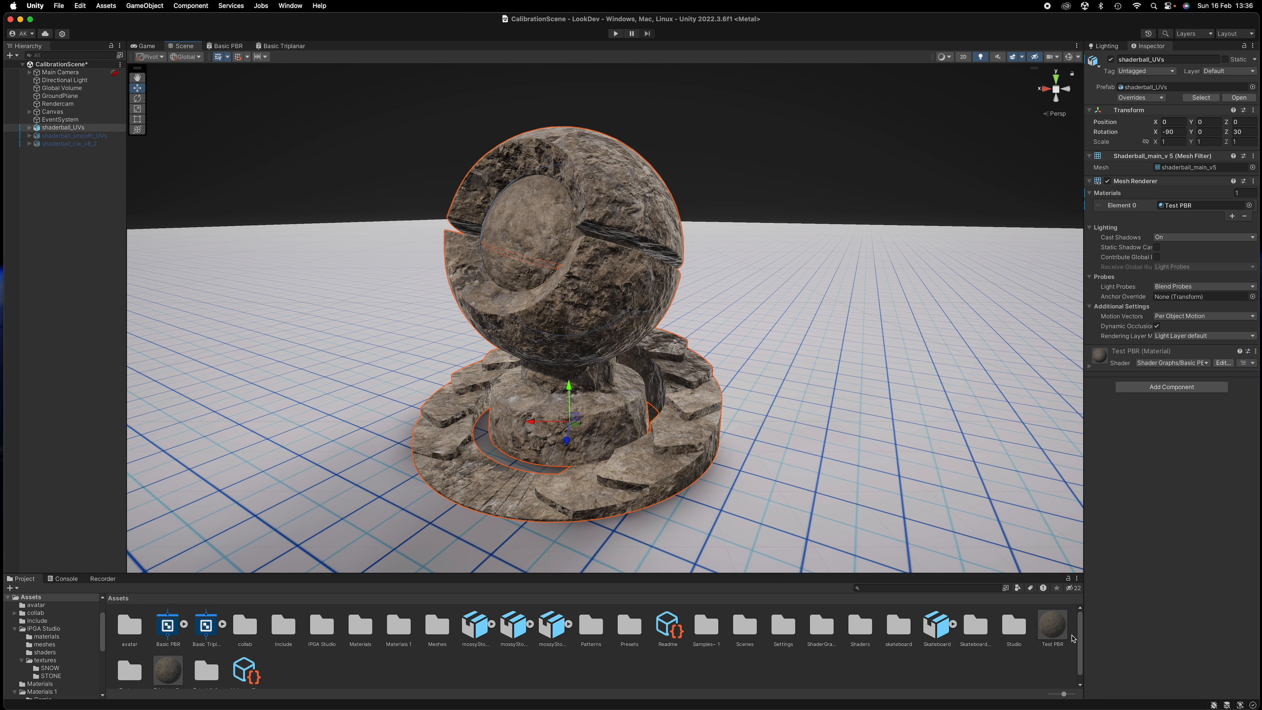
{"action": "scroll", "coordinate": [572, 649], "scroll_direction": "down", "scroll_amount": 1}
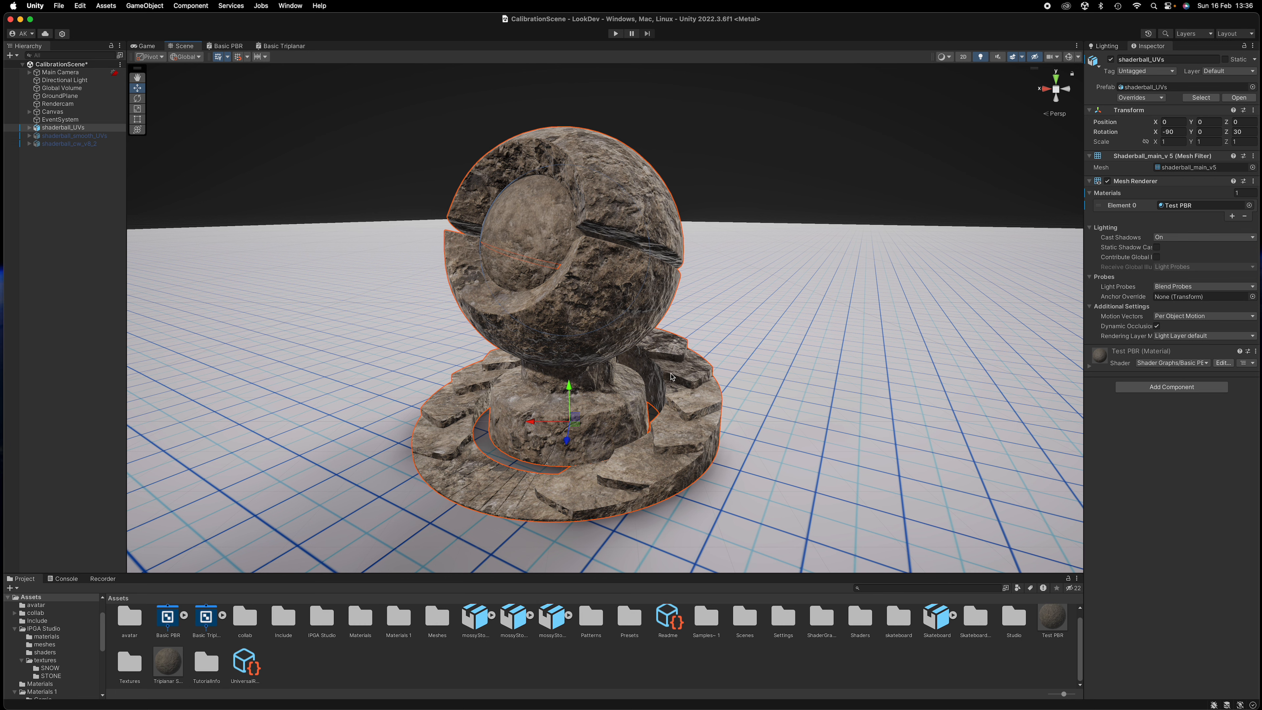
{"action": "left_click", "coordinate": [844, 327]}
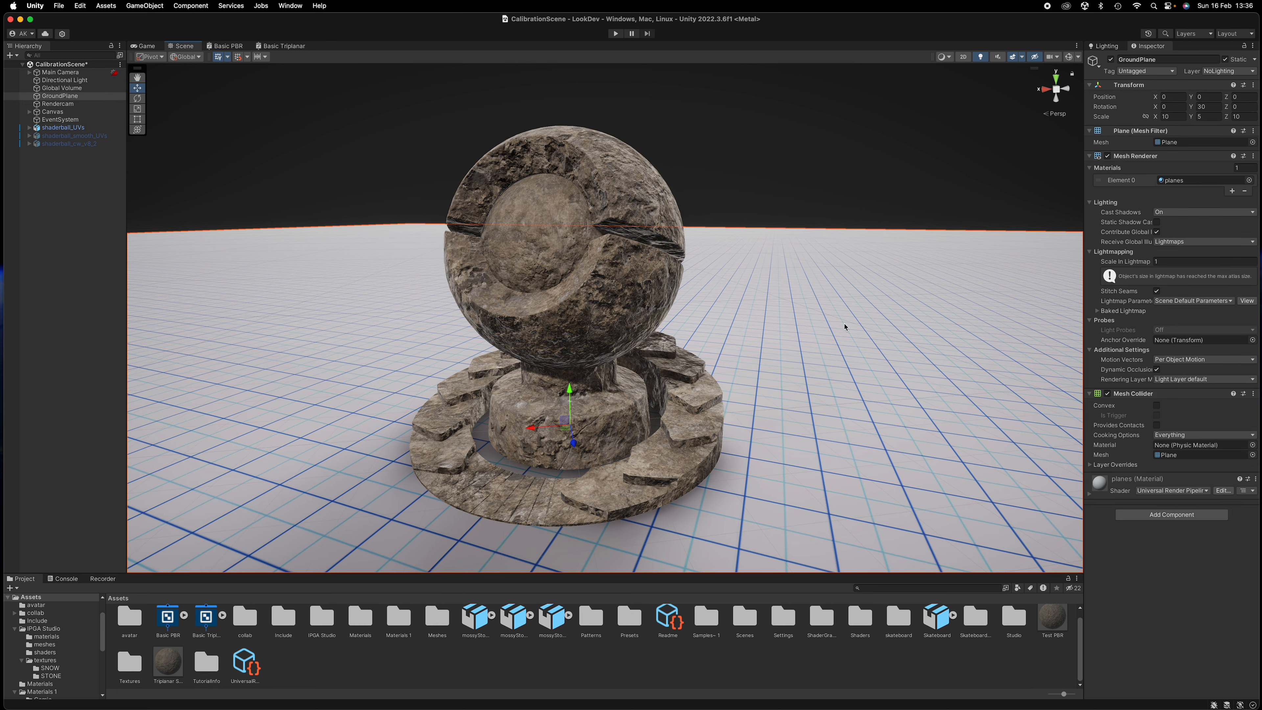
{"action": "left_click_drag", "start_coordinate": [867, 344], "coordinate": [734, 261], "text": "alt"}
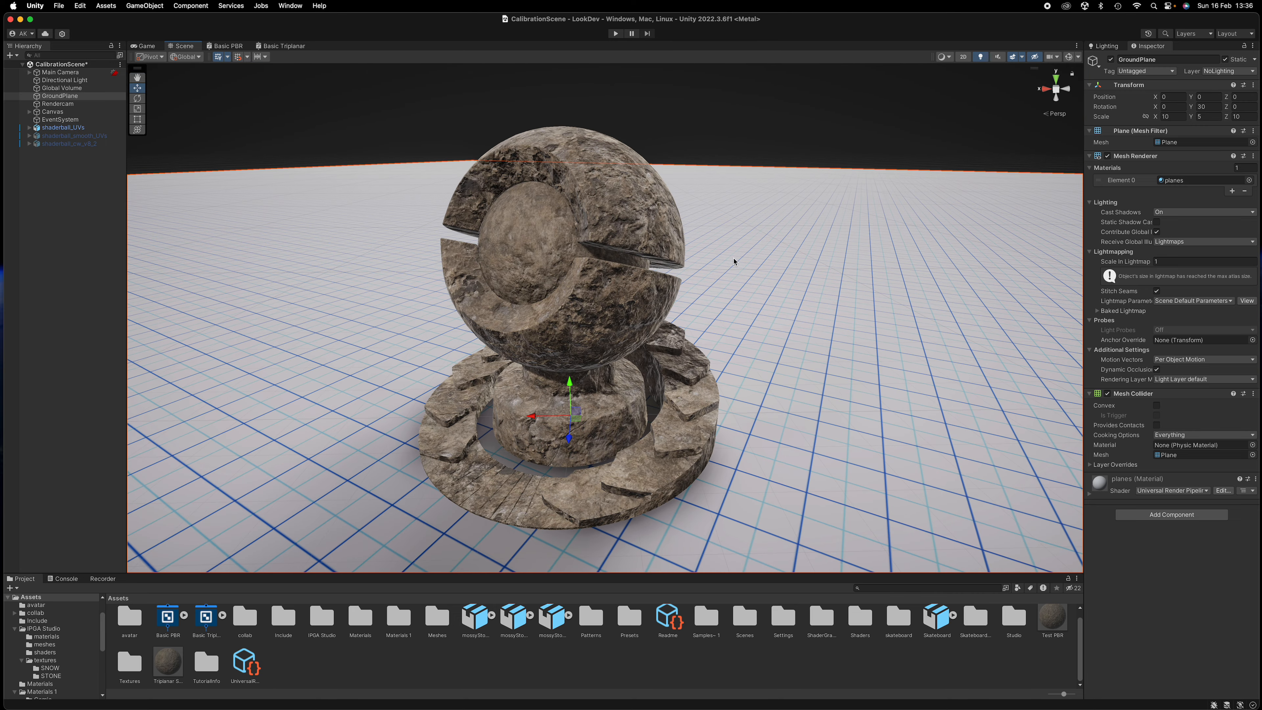
Inspect the stepped base of the shader ball up close, including the upward-facing surfaces, and return to the whole model
{"action": "scroll", "coordinate": [710, 392], "scroll_direction": "up", "scroll_amount": 5}
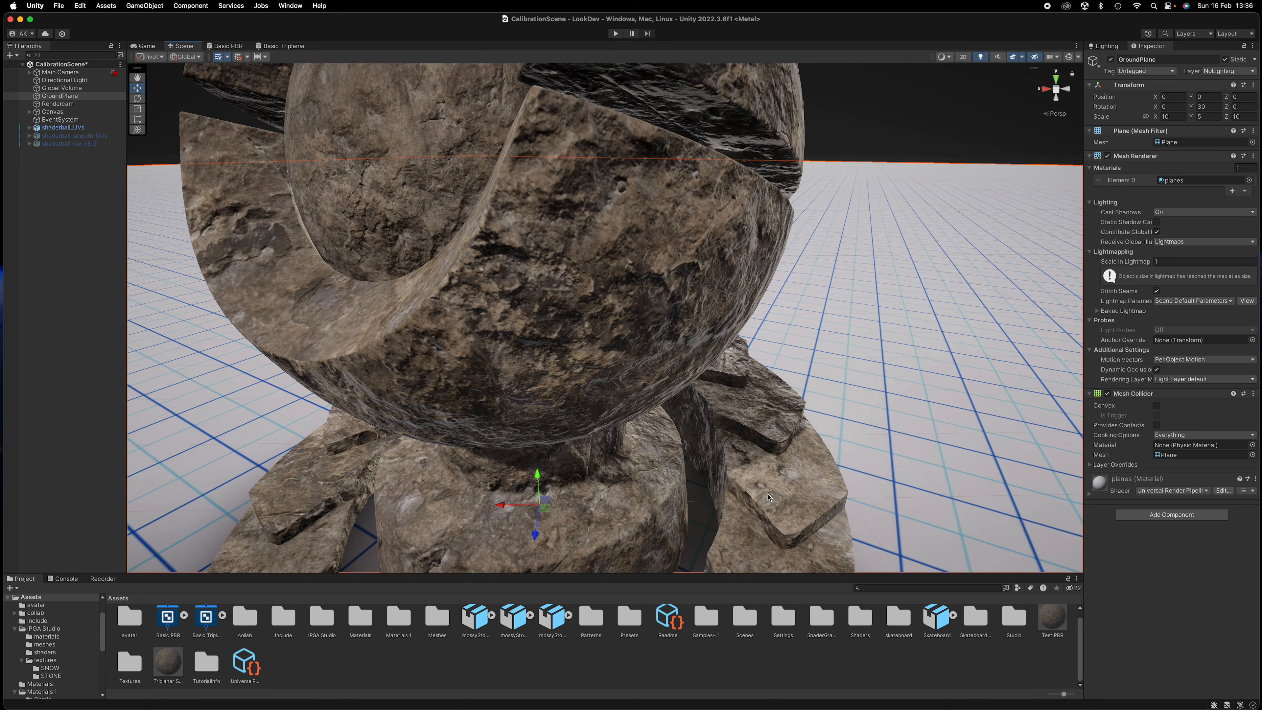
{"action": "middle_click_drag", "start_coordinate": [710, 392], "coordinate": [674, 306]}
{"action": "left_click_drag", "start_coordinate": [674, 306], "coordinate": [733, 381], "text": "alt"}
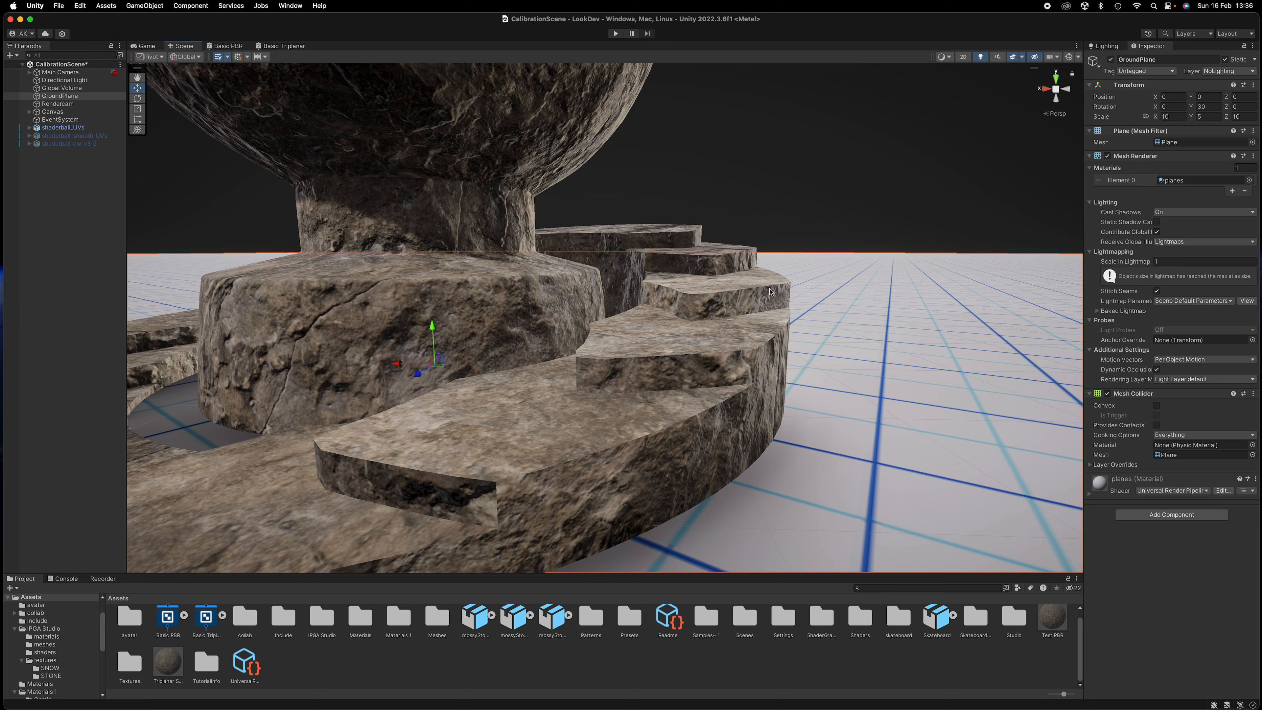
{"action": "left_click_drag", "start_coordinate": [740, 298], "coordinate": [740, 363], "text": "alt"}
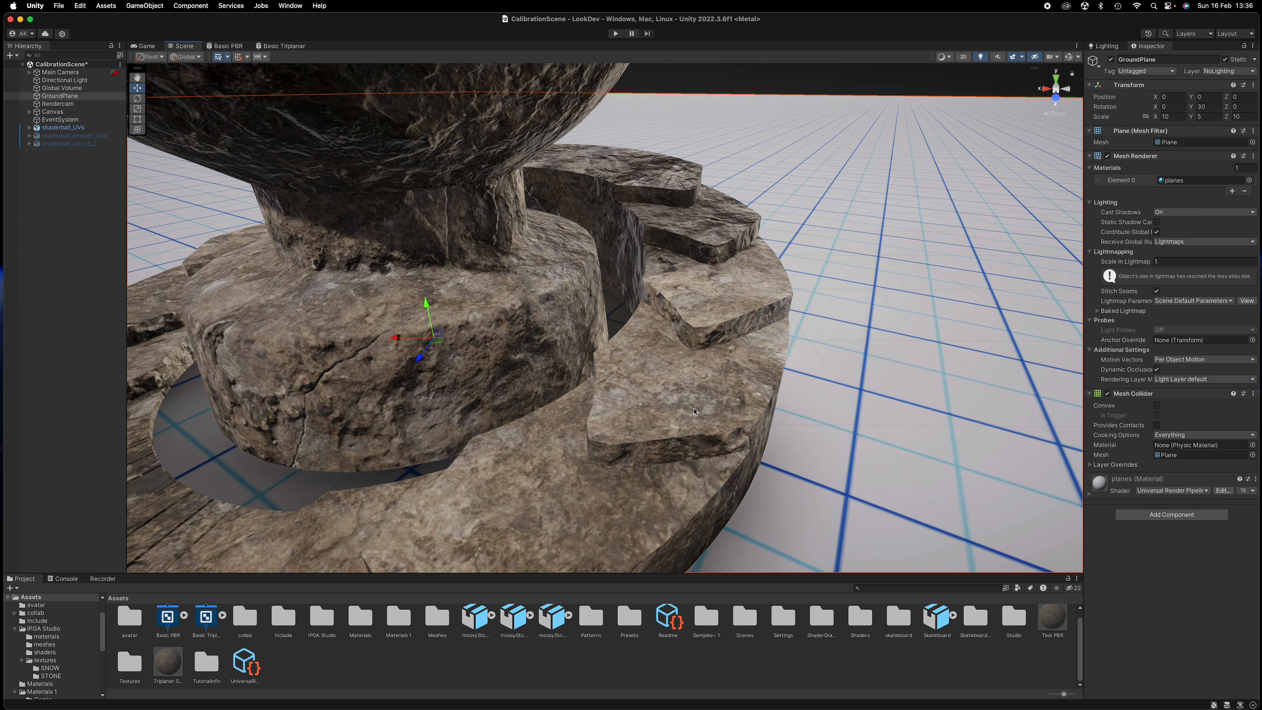
{"action": "scroll", "coordinate": [643, 483], "scroll_direction": "down", "scroll_amount": 5}
{"action": "scroll", "coordinate": [644, 483], "scroll_direction": "down", "scroll_amount": 3}
{"action": "middle_click_drag", "start_coordinate": [593, 357], "coordinate": [690, 451]}
{"action": "scroll", "coordinate": [689, 451], "scroll_direction": "down", "scroll_amount": 5}
{"action": "left_click_drag", "start_coordinate": [690, 448], "coordinate": [605, 421], "text": "alt"}
{"action": "left_click_drag", "start_coordinate": [746, 437], "coordinate": [702, 430], "text": "alt"}
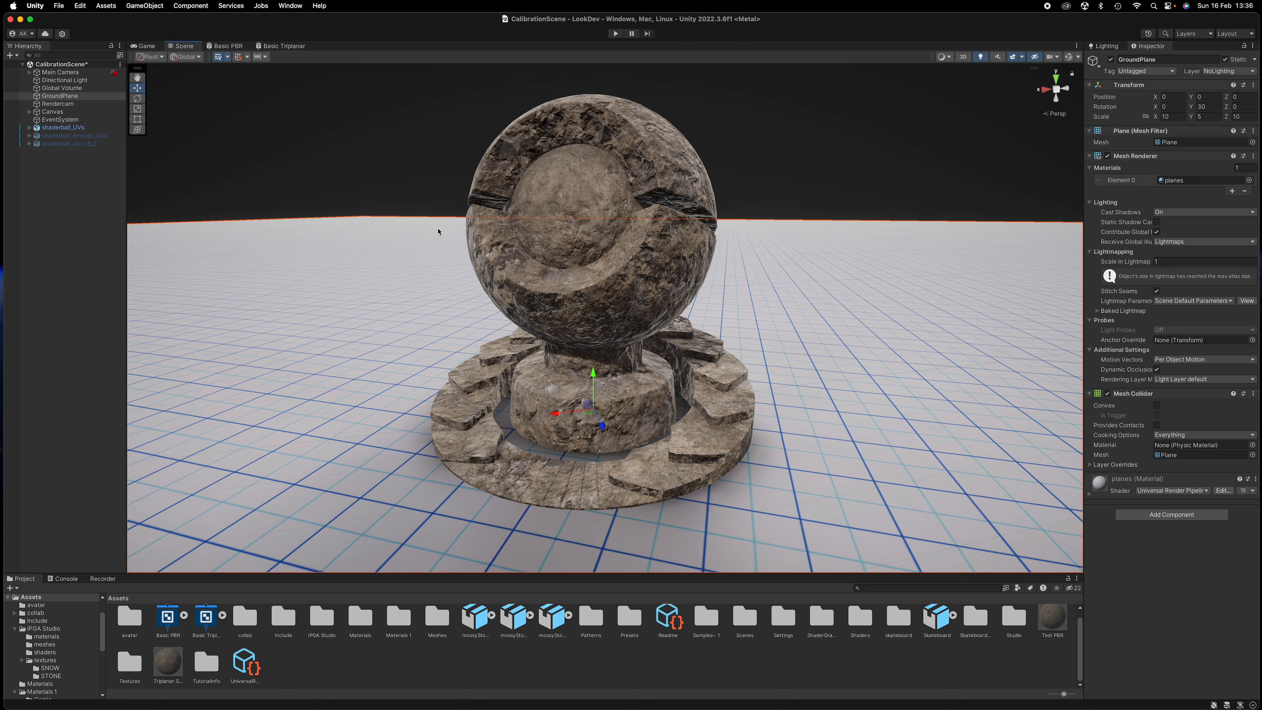
Open the Basic PBR shader graph and move the Vertex block well above the Fragment block to make room for nodes
{"action": "left_click", "coordinate": [230, 47]}
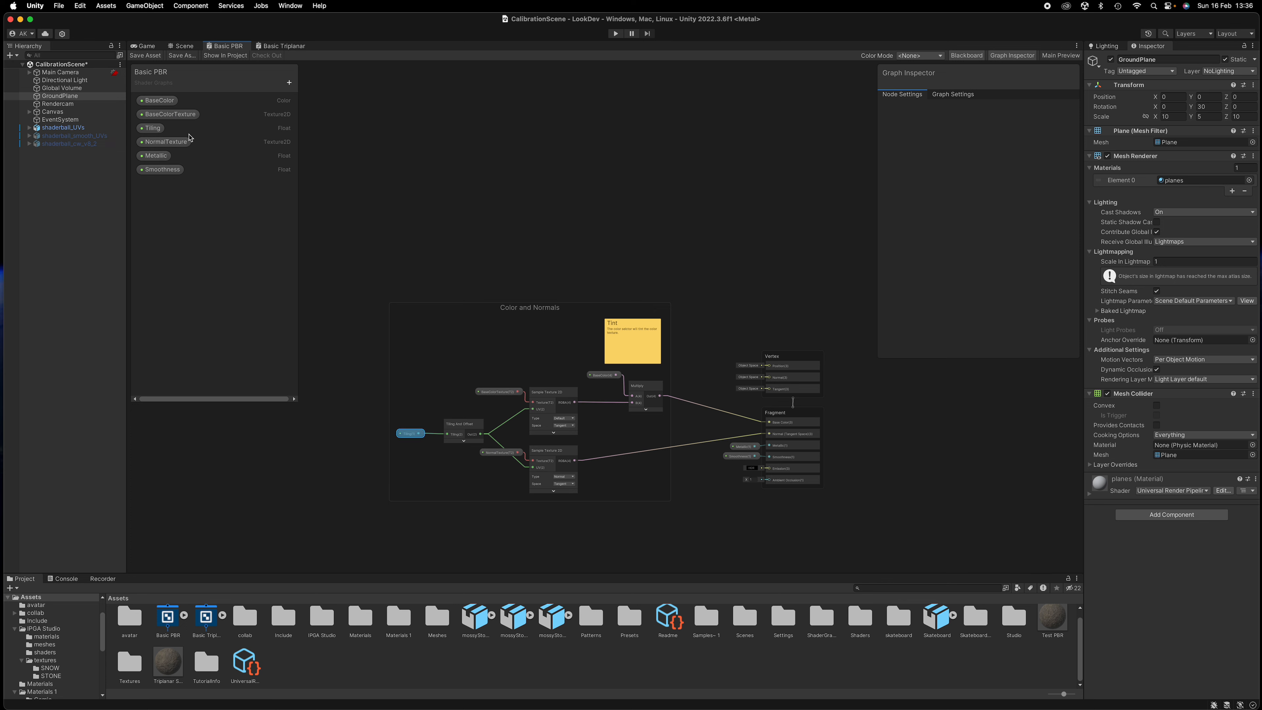
{"action": "scroll", "coordinate": [606, 315], "scroll_direction": "up", "scroll_amount": 3}
{"action": "scroll", "coordinate": [606, 314], "scroll_direction": "down", "scroll_amount": 1}
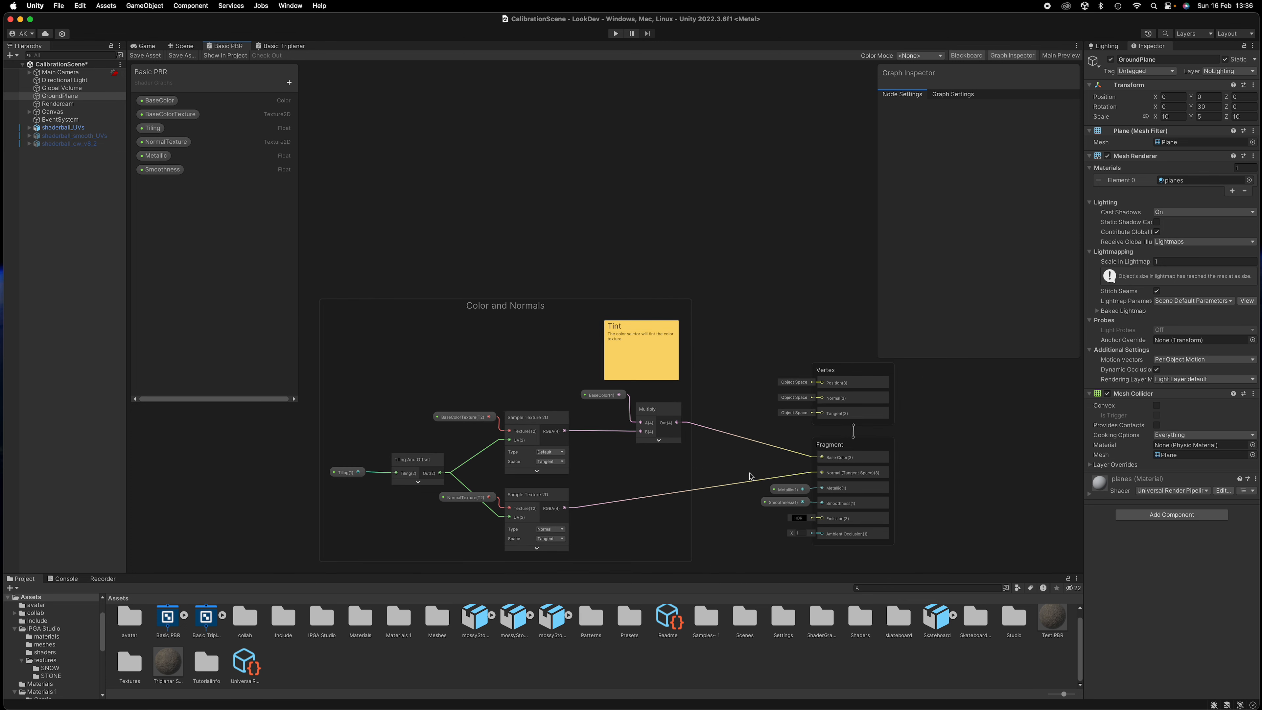
{"action": "scroll", "coordinate": [867, 445], "scroll_direction": "up", "scroll_amount": 2}
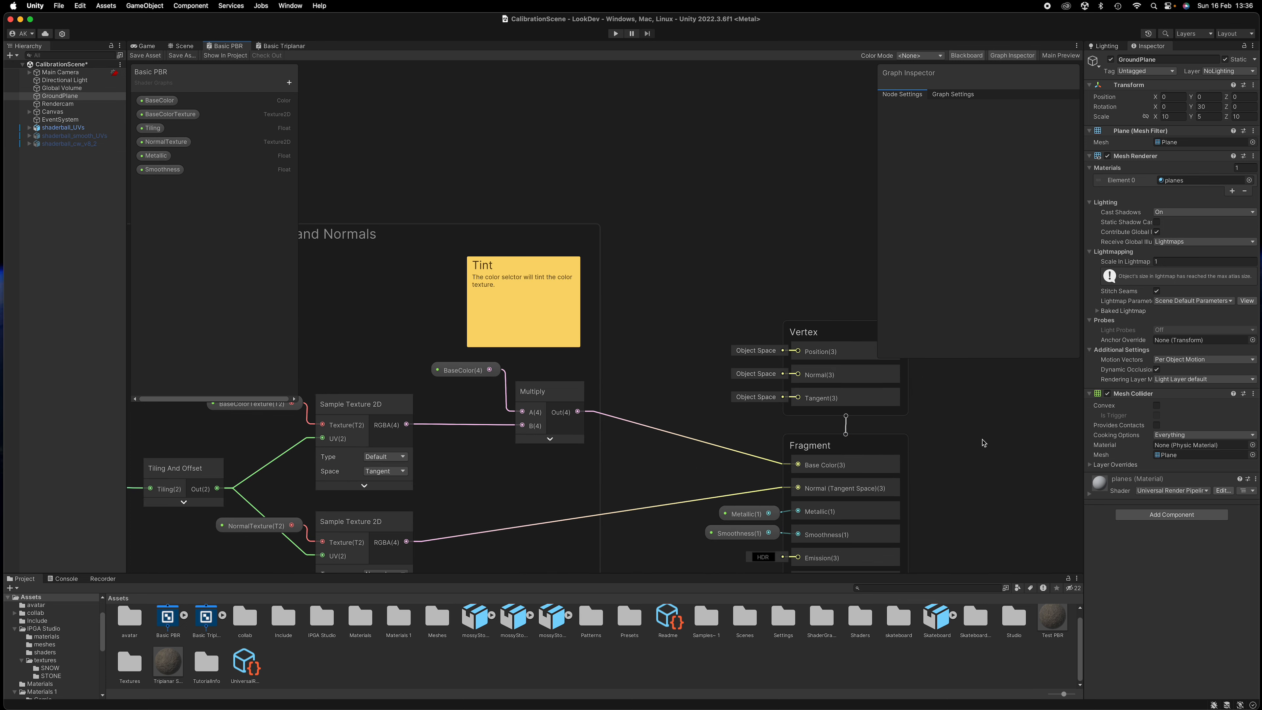
{"action": "middle_click_drag", "start_coordinate": [985, 443], "coordinate": [848, 456]}
{"action": "left_click_drag", "start_coordinate": [694, 356], "coordinate": [694, 130]}
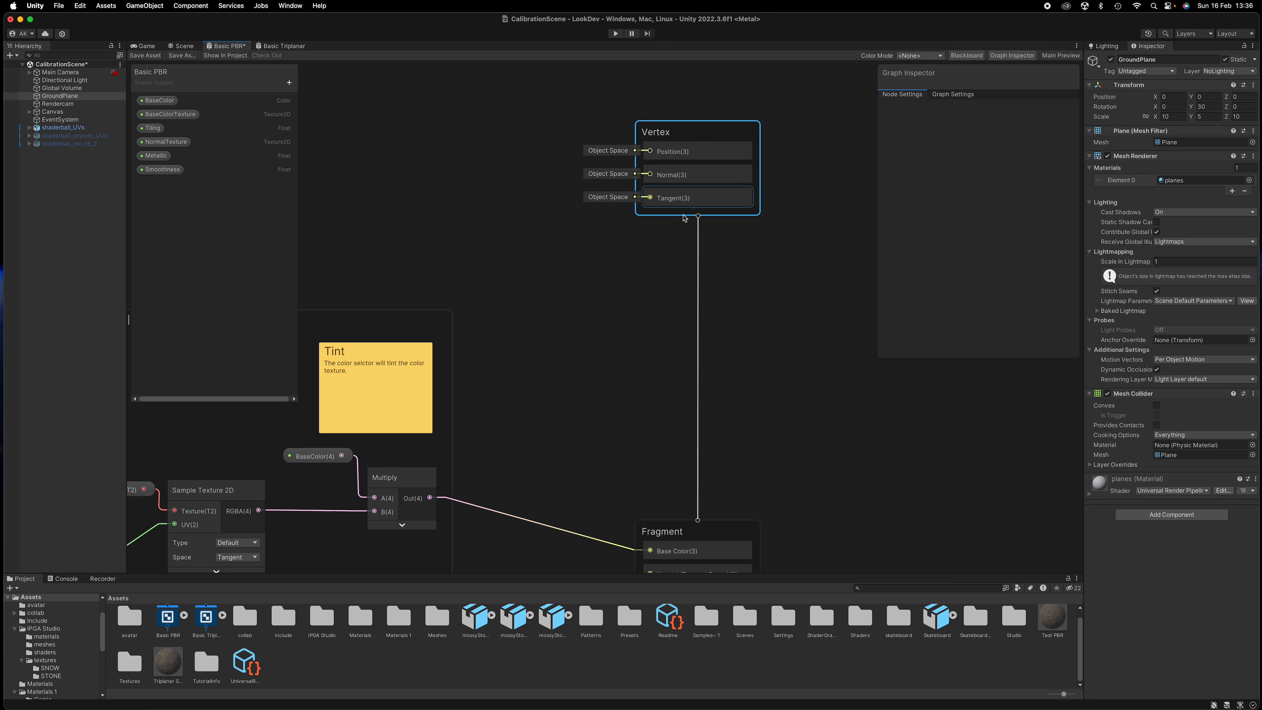
{"action": "scroll", "coordinate": [660, 244], "scroll_direction": "down", "scroll_amount": 5}
{"action": "middle_click_drag", "start_coordinate": [507, 237], "coordinate": [634, 259]}
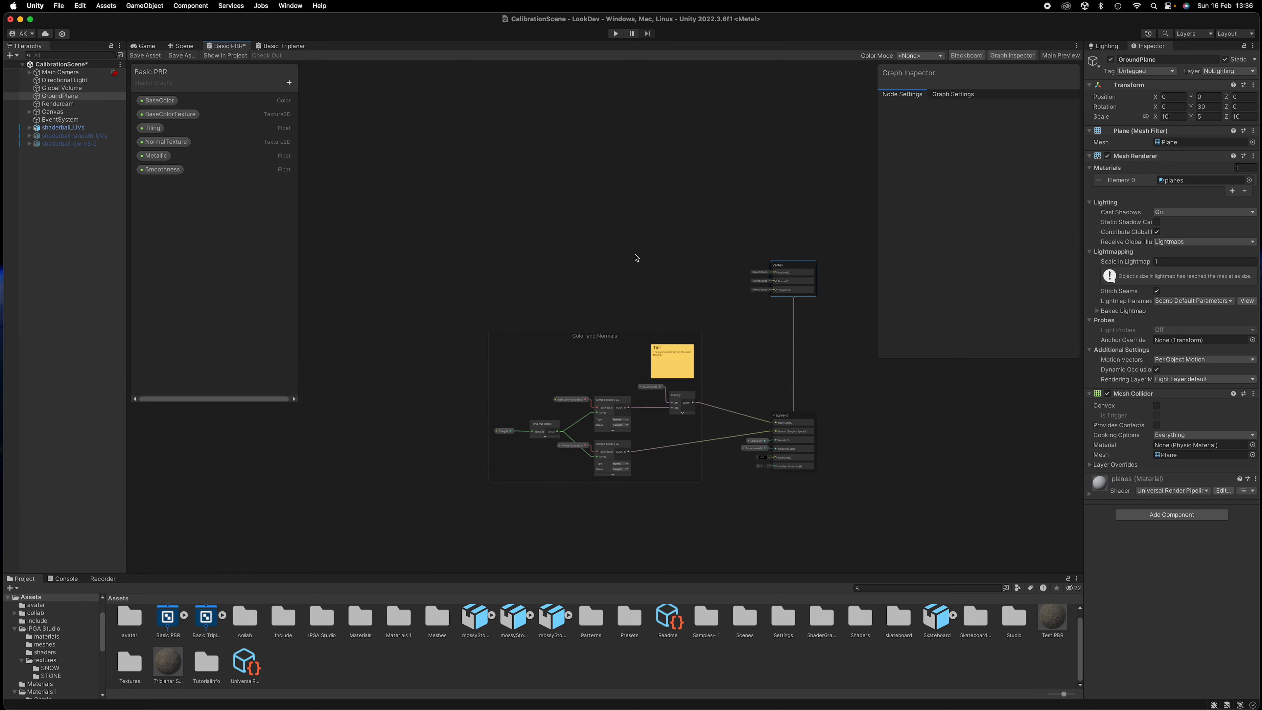
Return to the scene and examine the top of the shader ball from different viewing angles
{"action": "left_click", "coordinate": [181, 46]}
{"action": "middle_click_drag", "start_coordinate": [710, 186], "coordinate": [687, 279]}
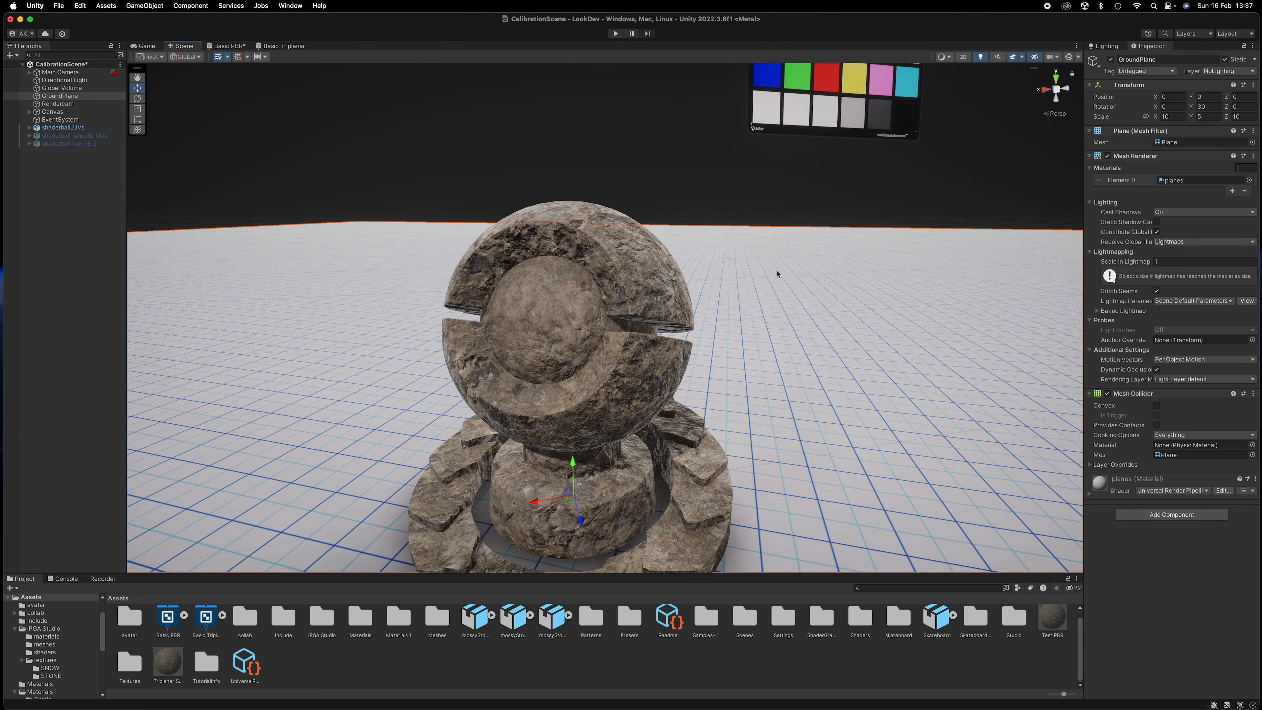
{"action": "left_click_drag", "start_coordinate": [779, 272], "coordinate": [743, 282], "text": "alt"}
{"action": "left_click_drag", "start_coordinate": [610, 283], "coordinate": [638, 235], "text": "alt"}
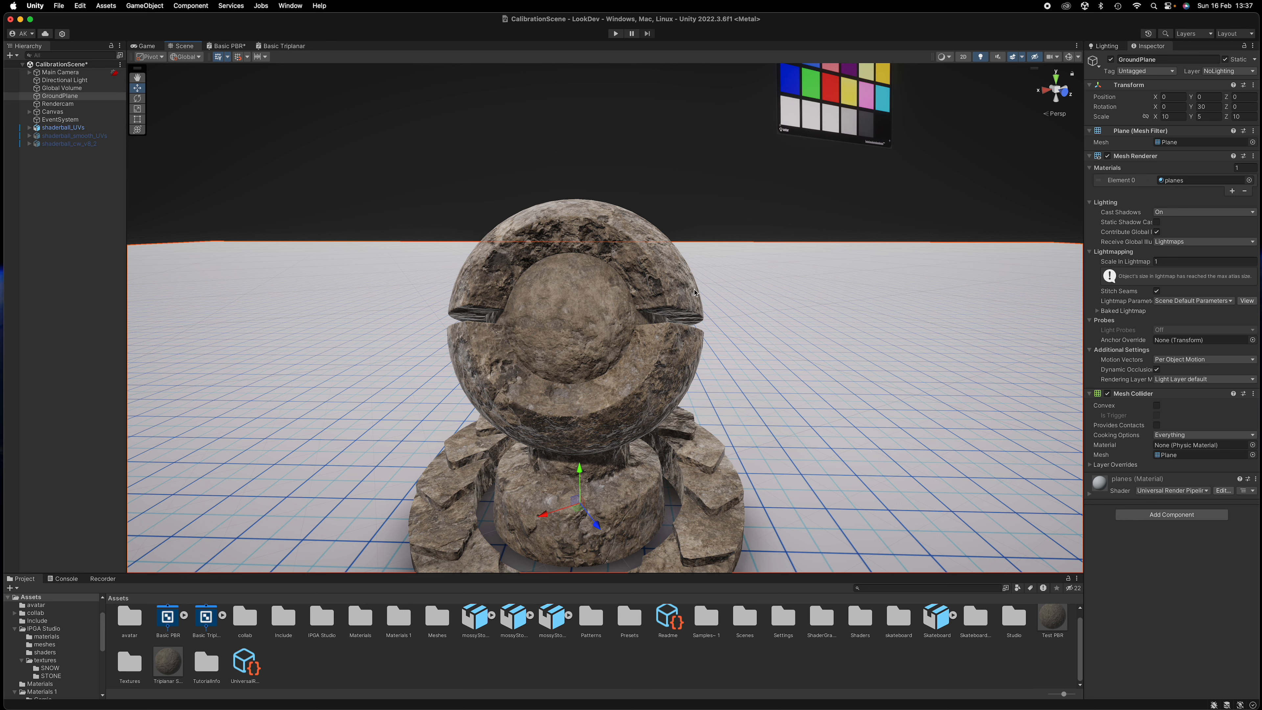
{"action": "left_click_drag", "start_coordinate": [780, 267], "coordinate": [630, 237], "text": "alt"}
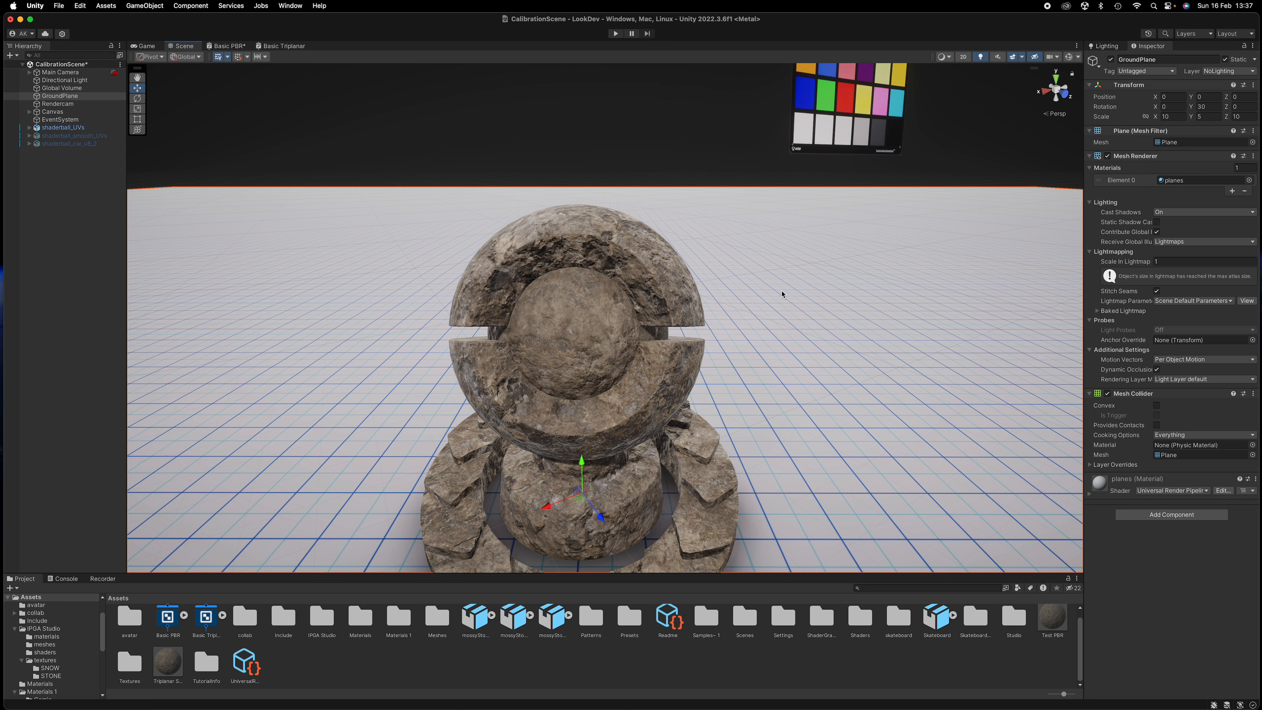
{"action": "left_click_drag", "start_coordinate": [793, 309], "coordinate": [764, 298], "text": "alt"}
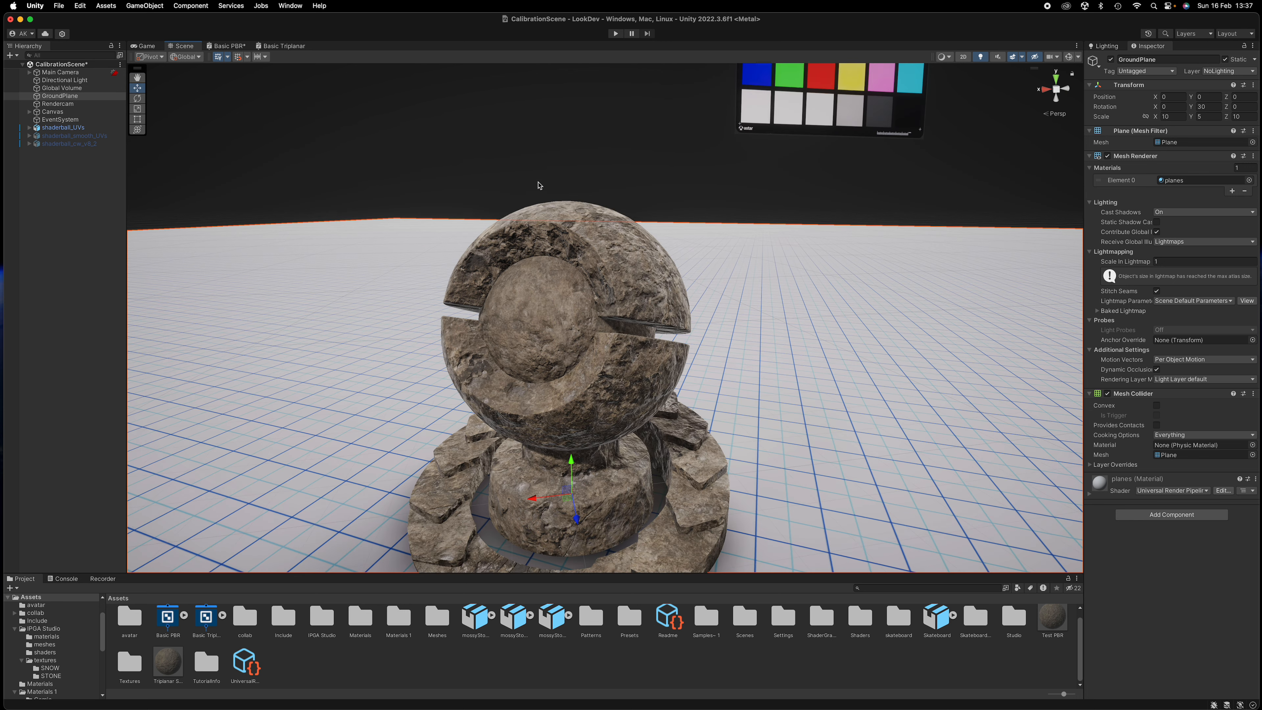
Add a Position node to the Basic PBR graph in the empty area above the Color and Normals group
{"action": "left_click", "coordinate": [224, 45]}
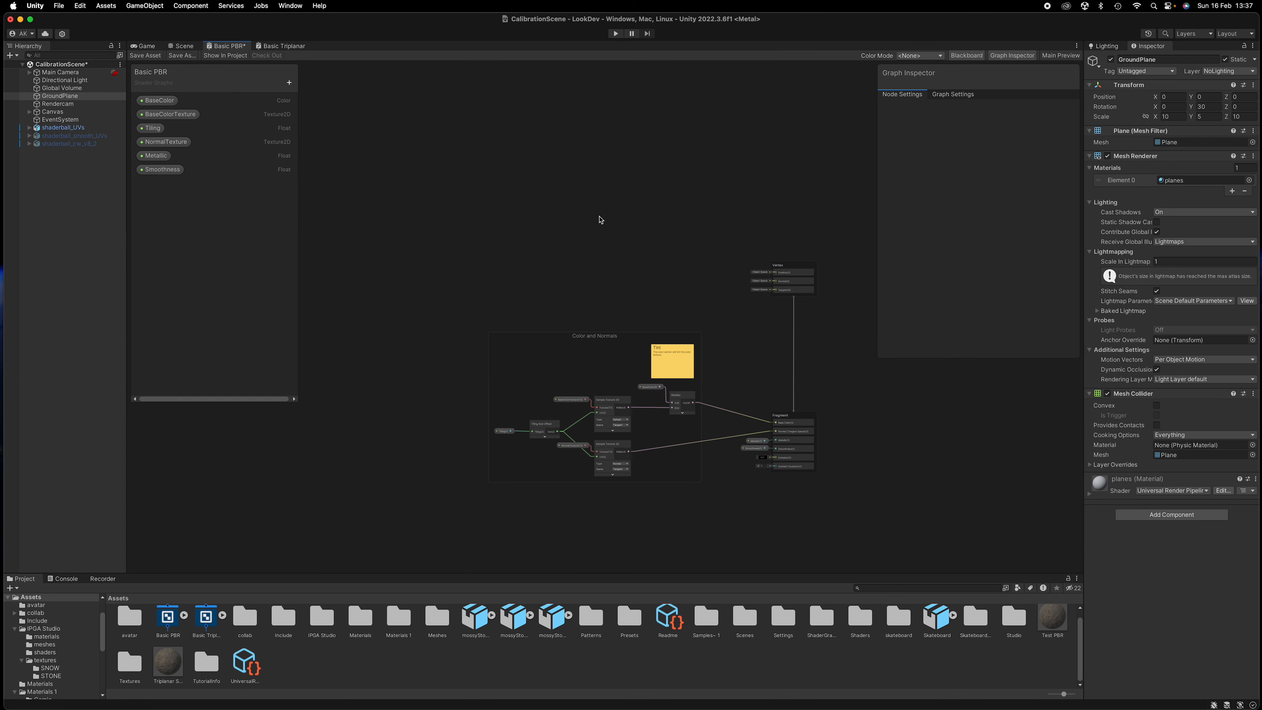
{"action": "scroll", "coordinate": [641, 268], "scroll_direction": "up", "scroll_amount": 6}
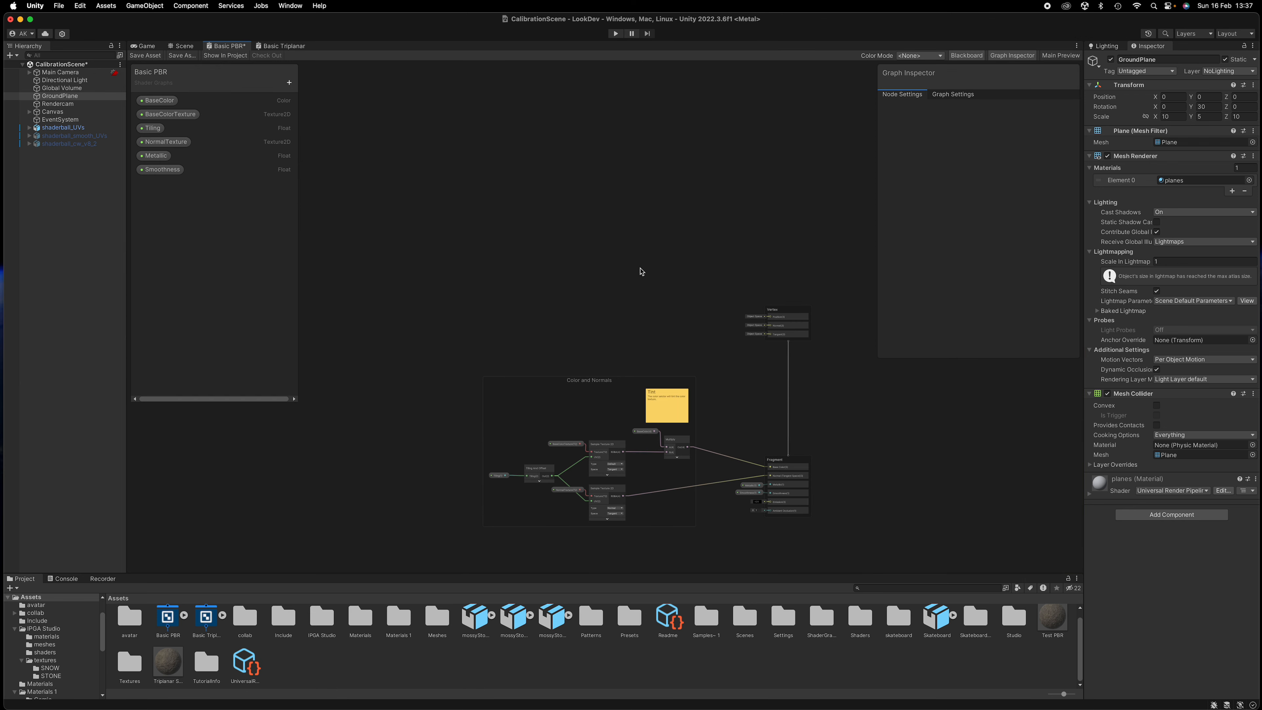
{"action": "middle_click_drag", "start_coordinate": [611, 282], "coordinate": [556, 282]}
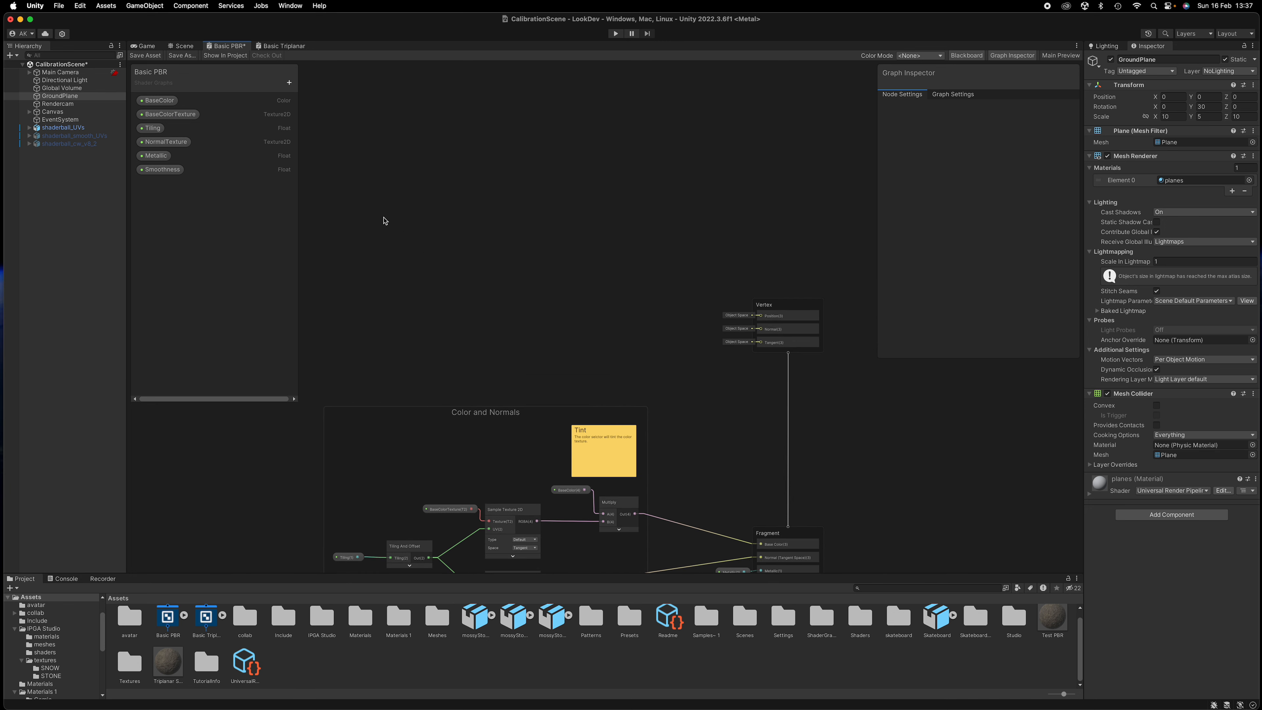
{"action": "right_click", "coordinate": [380, 230]}
{"action": "left_click", "coordinate": [400, 238]}
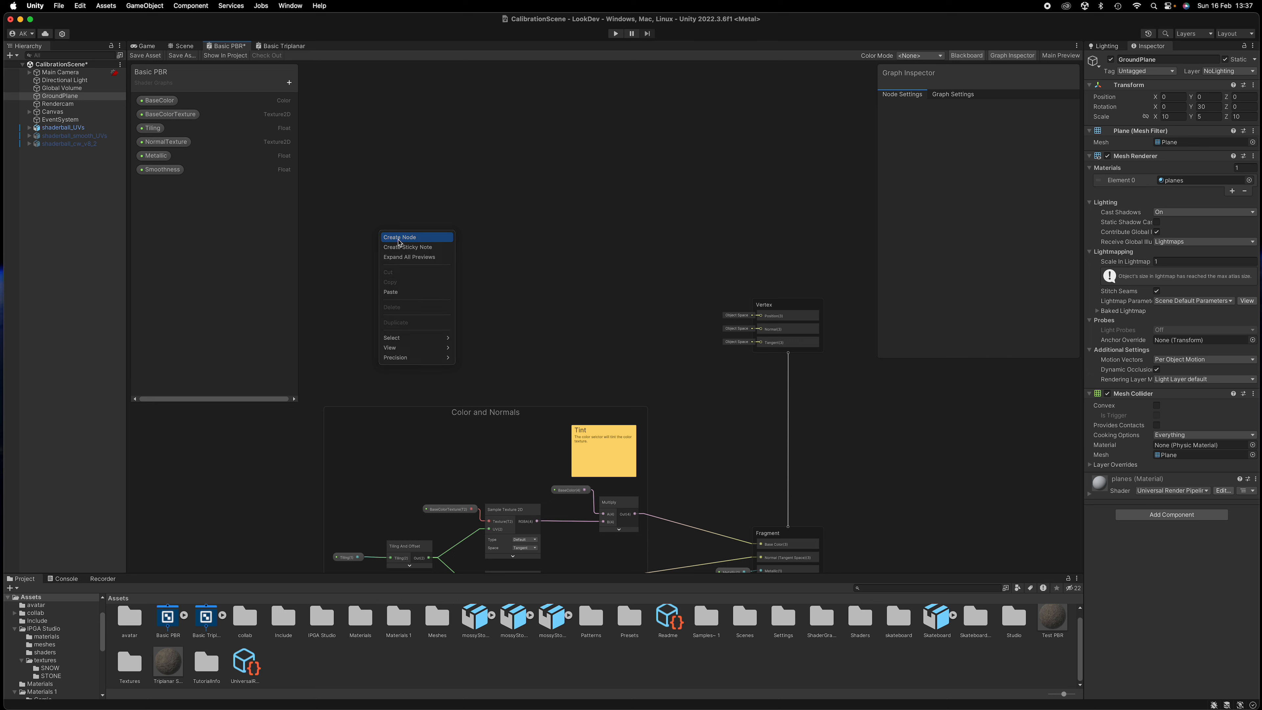
{"action": "type", "text": "position"}
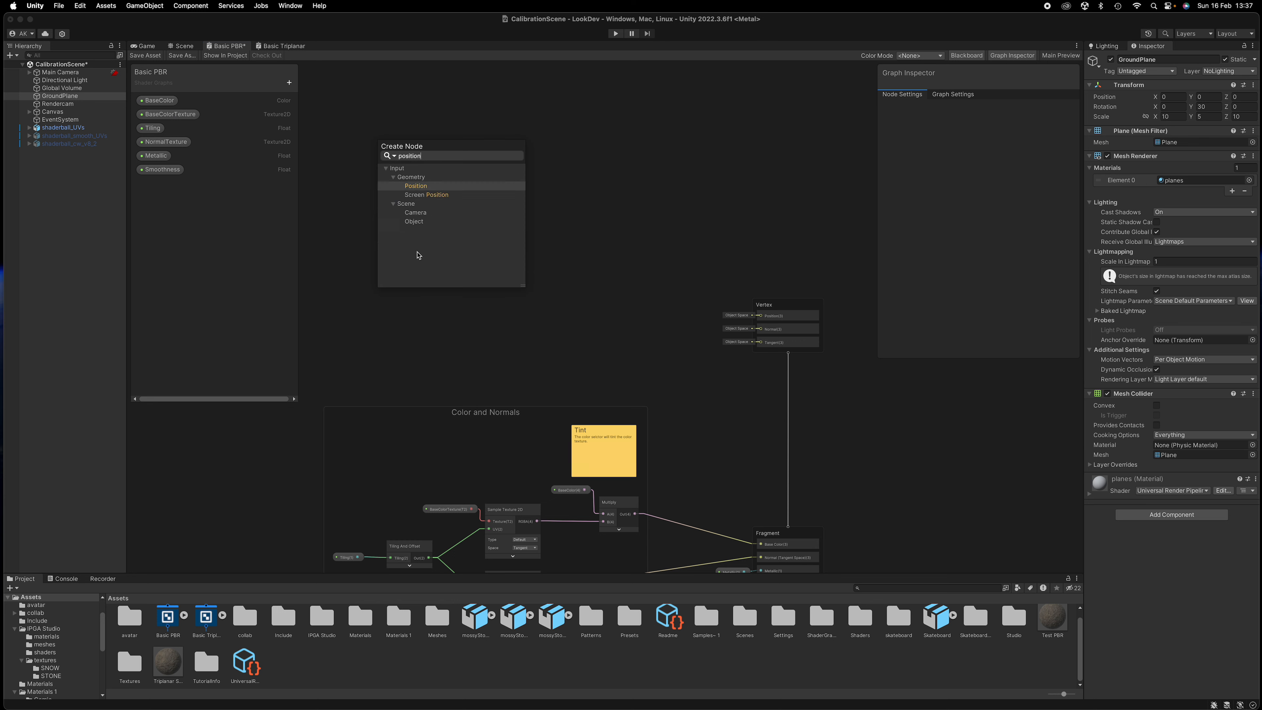
{"action": "left_click", "coordinate": [415, 186]}
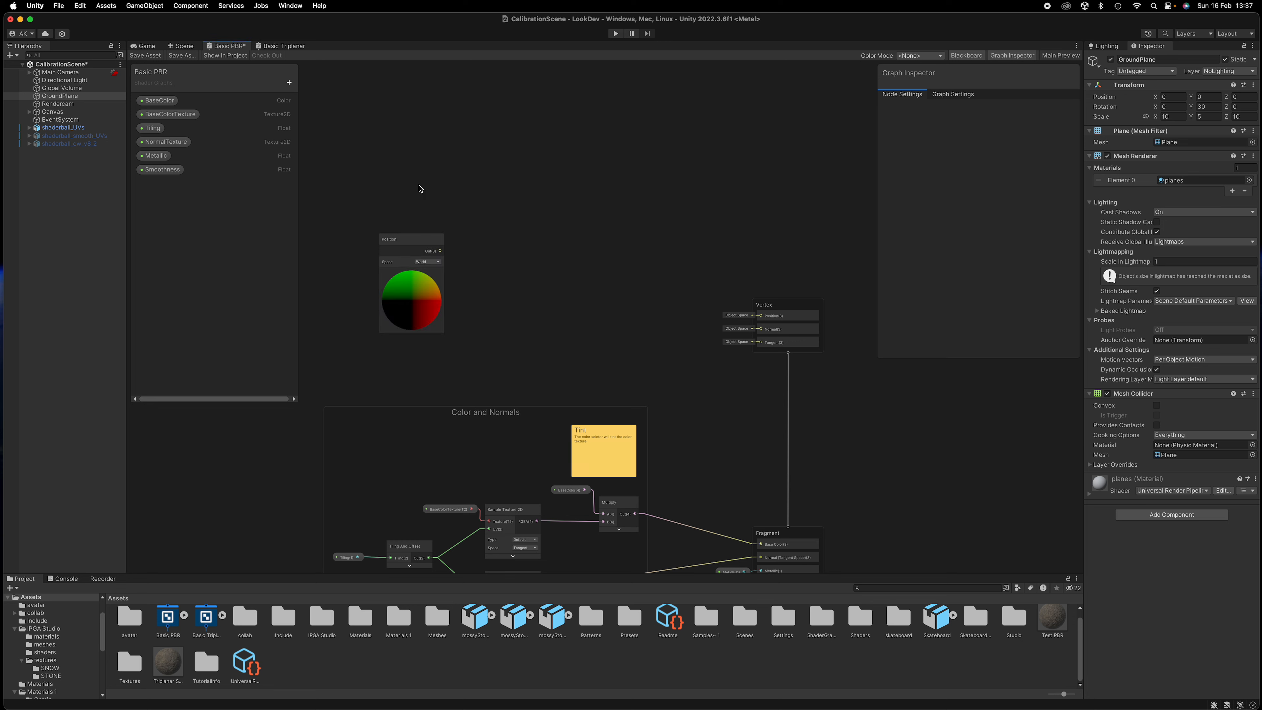
Reposition the Position node in the free space above the Color and Normals group
{"action": "left_click_drag", "start_coordinate": [409, 239], "coordinate": [476, 210]}
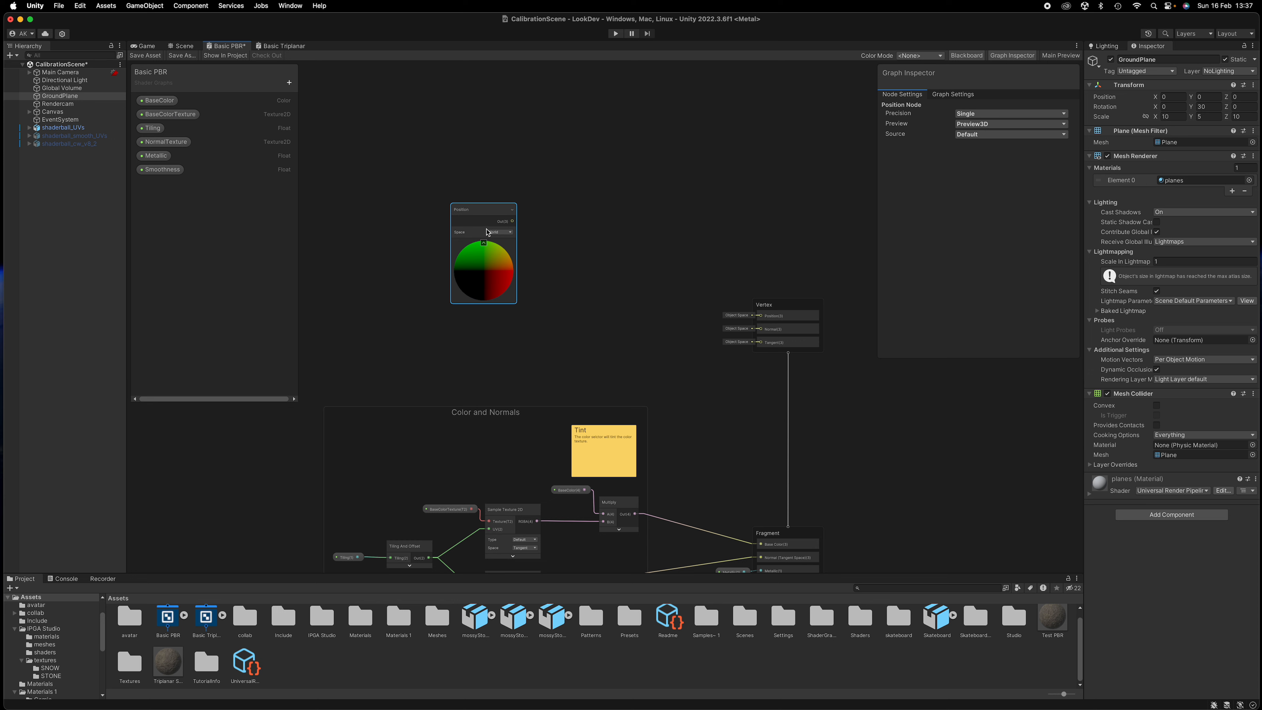
{"action": "scroll", "coordinate": [488, 229], "scroll_direction": "up", "scroll_amount": 5}
{"action": "scroll", "coordinate": [487, 230], "scroll_direction": "down", "scroll_amount": 3}
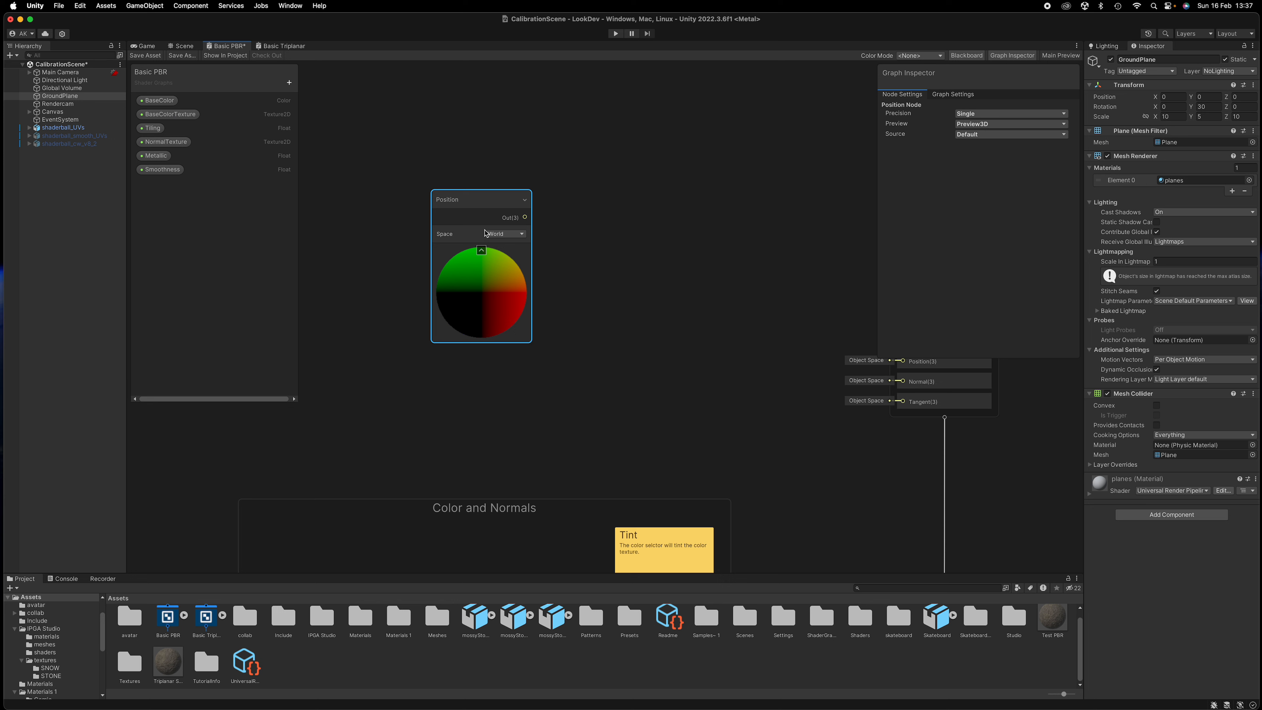
{"action": "left_click_drag", "start_coordinate": [491, 200], "coordinate": [441, 187]}
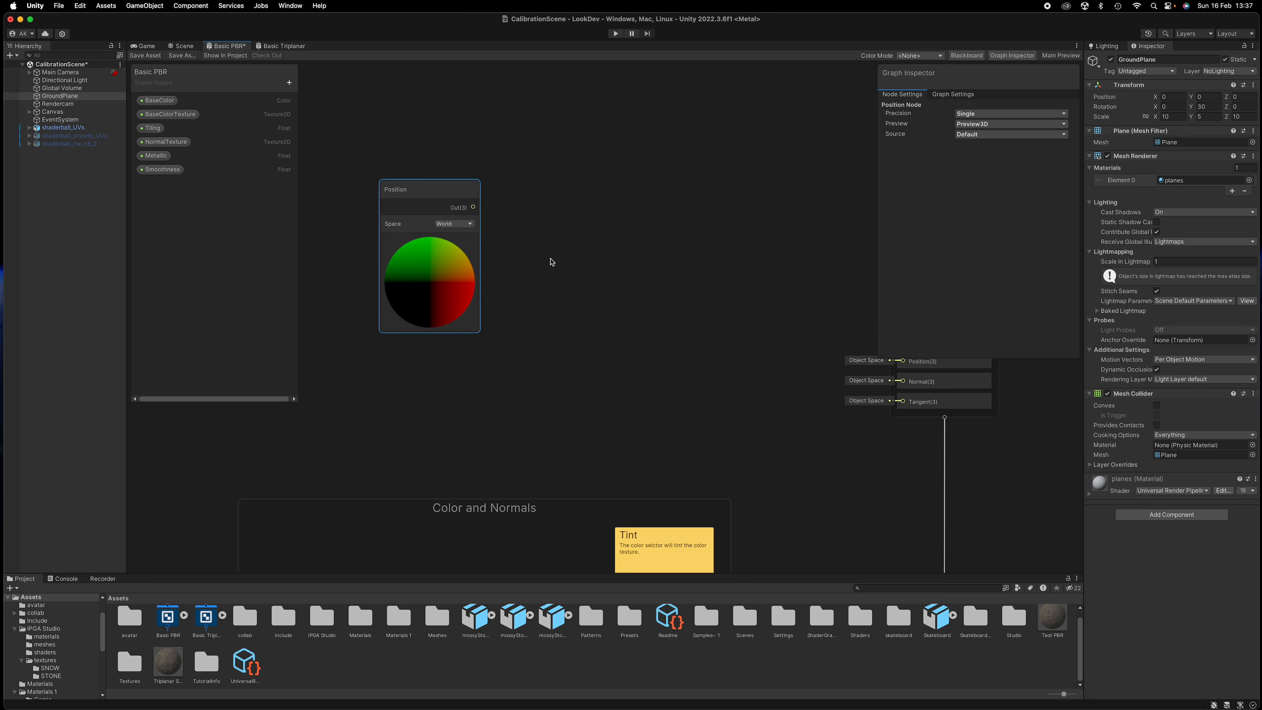
{"action": "scroll", "coordinate": [549, 270], "scroll_direction": "down", "scroll_amount": 4}
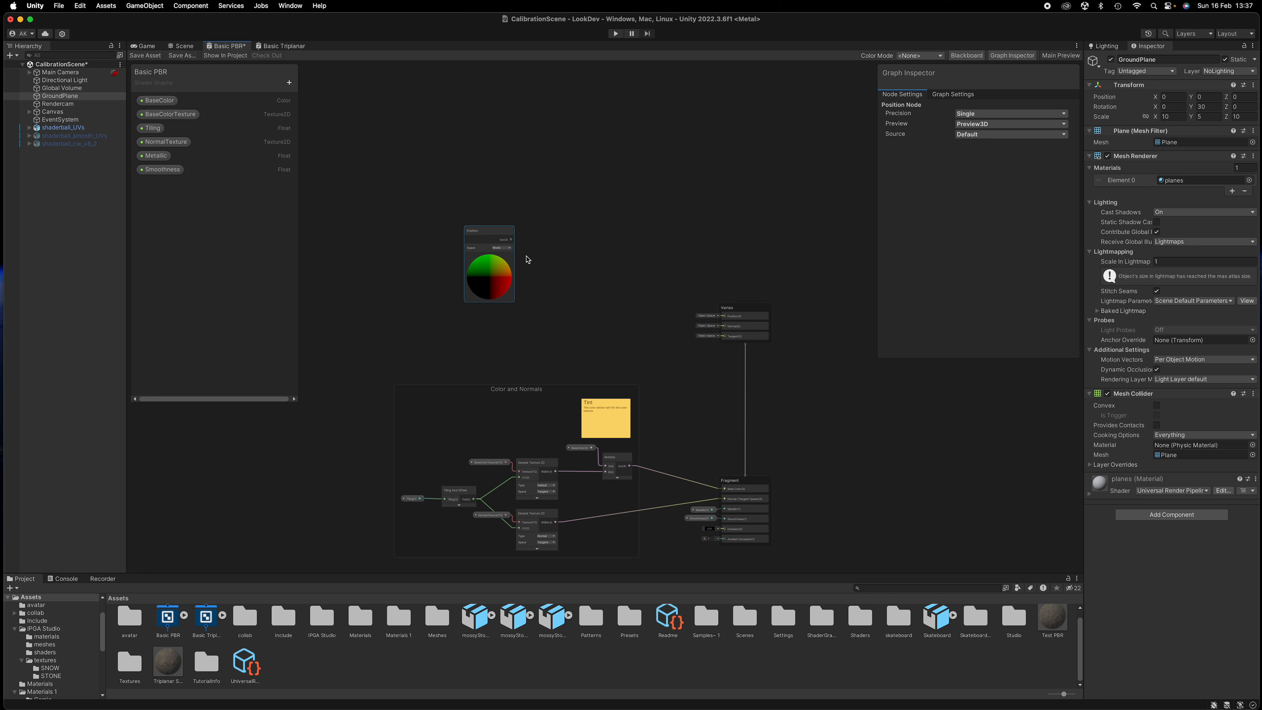
{"action": "left_click_drag", "start_coordinate": [496, 230], "coordinate": [494, 202]}
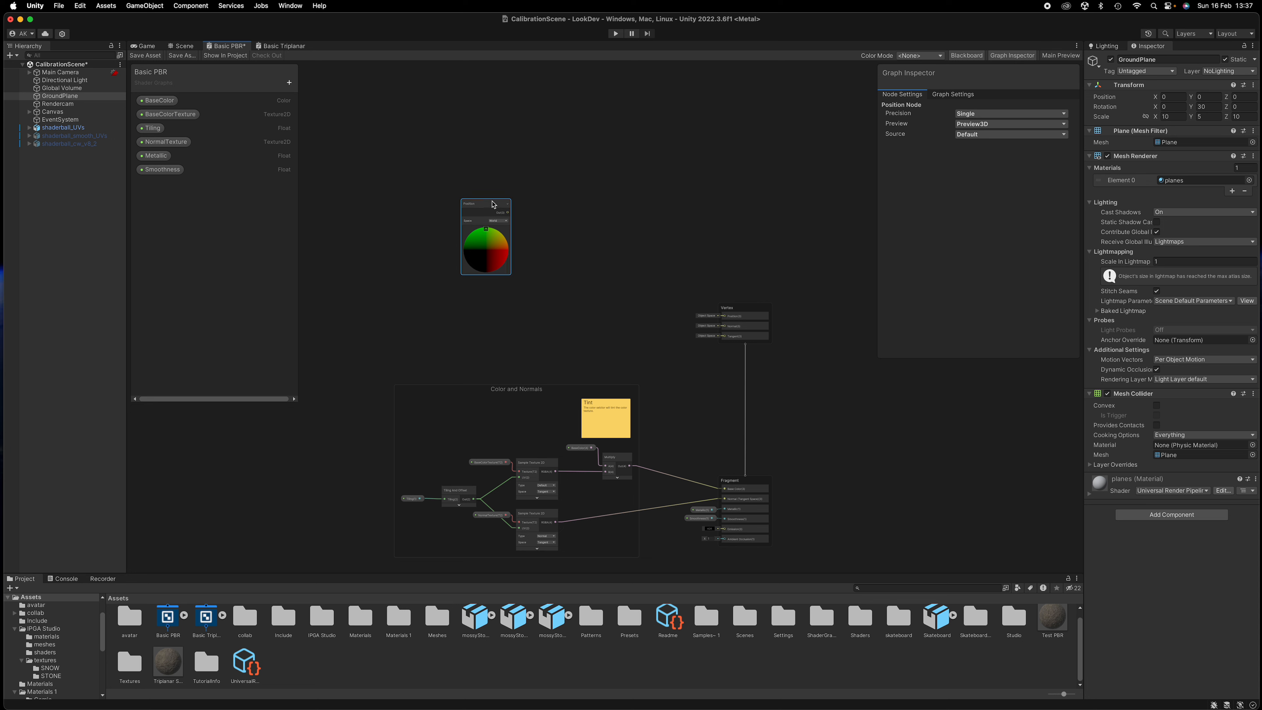
{"action": "scroll", "coordinate": [494, 202], "scroll_direction": "up", "scroll_amount": 6}
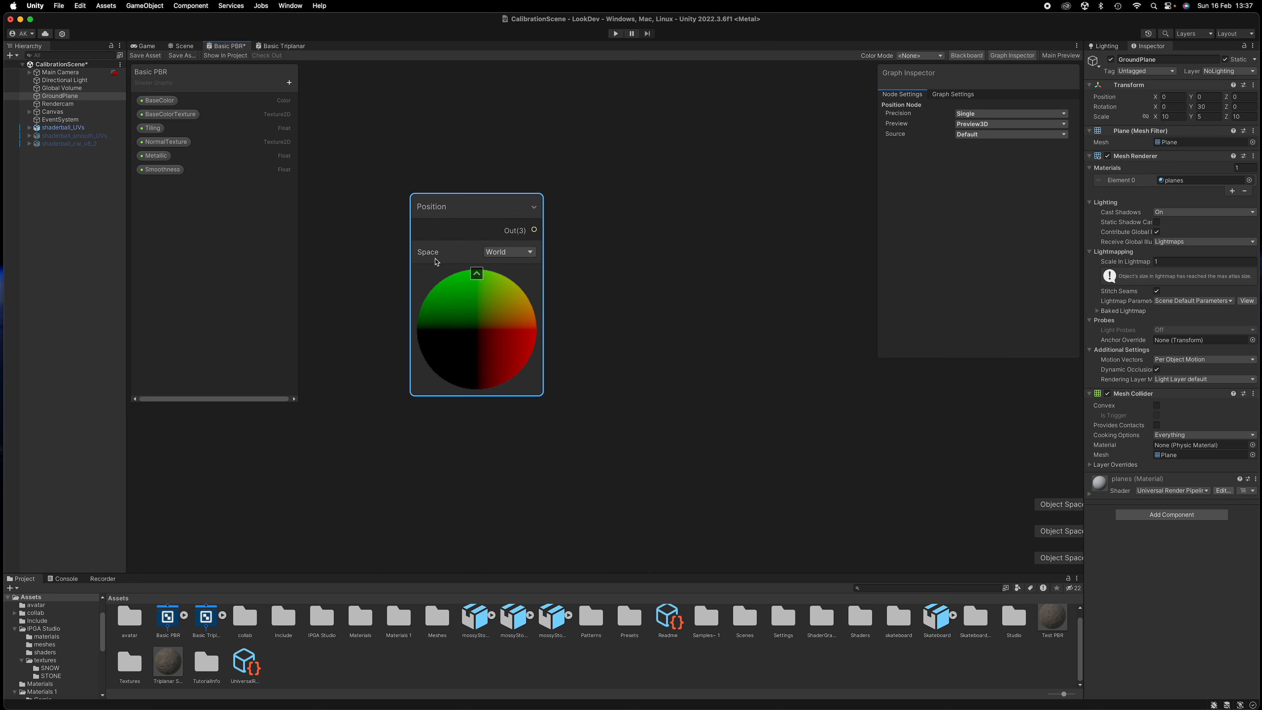
Set the Position node's space to Object and shift the node slightly upward in the graph
{"action": "left_click", "coordinate": [518, 256]}
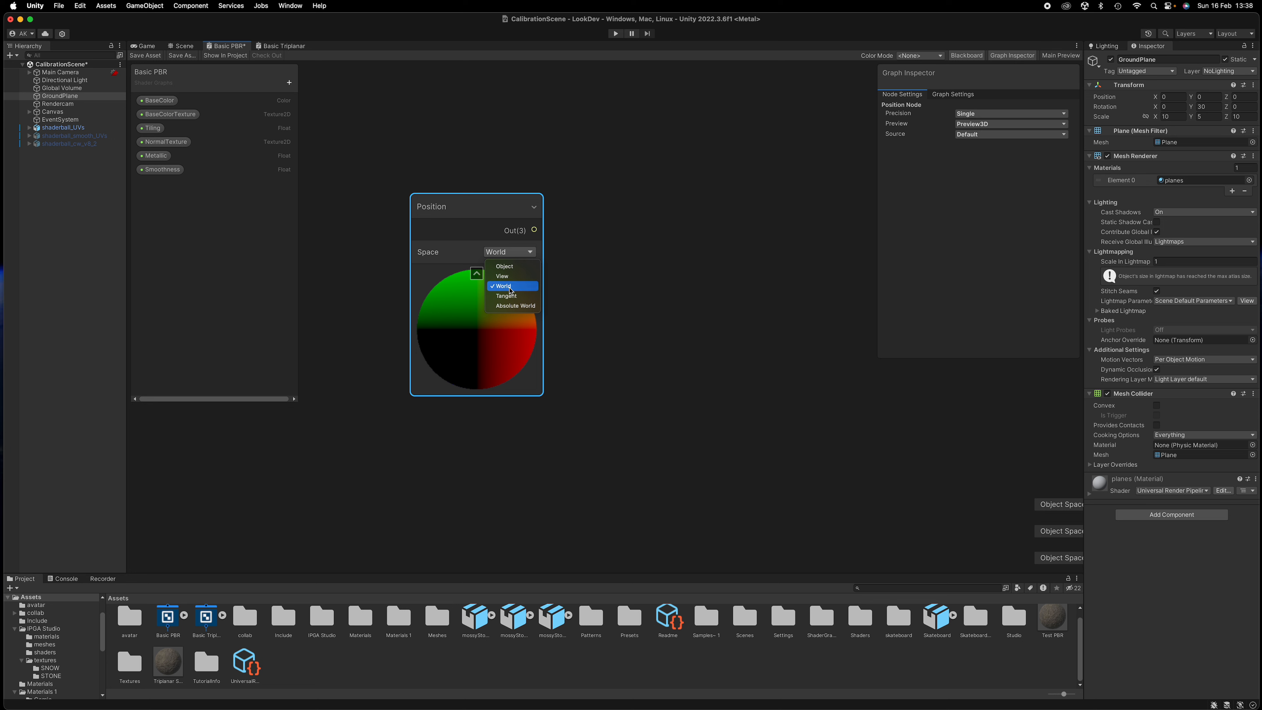
{"action": "left_click", "coordinate": [442, 251]}
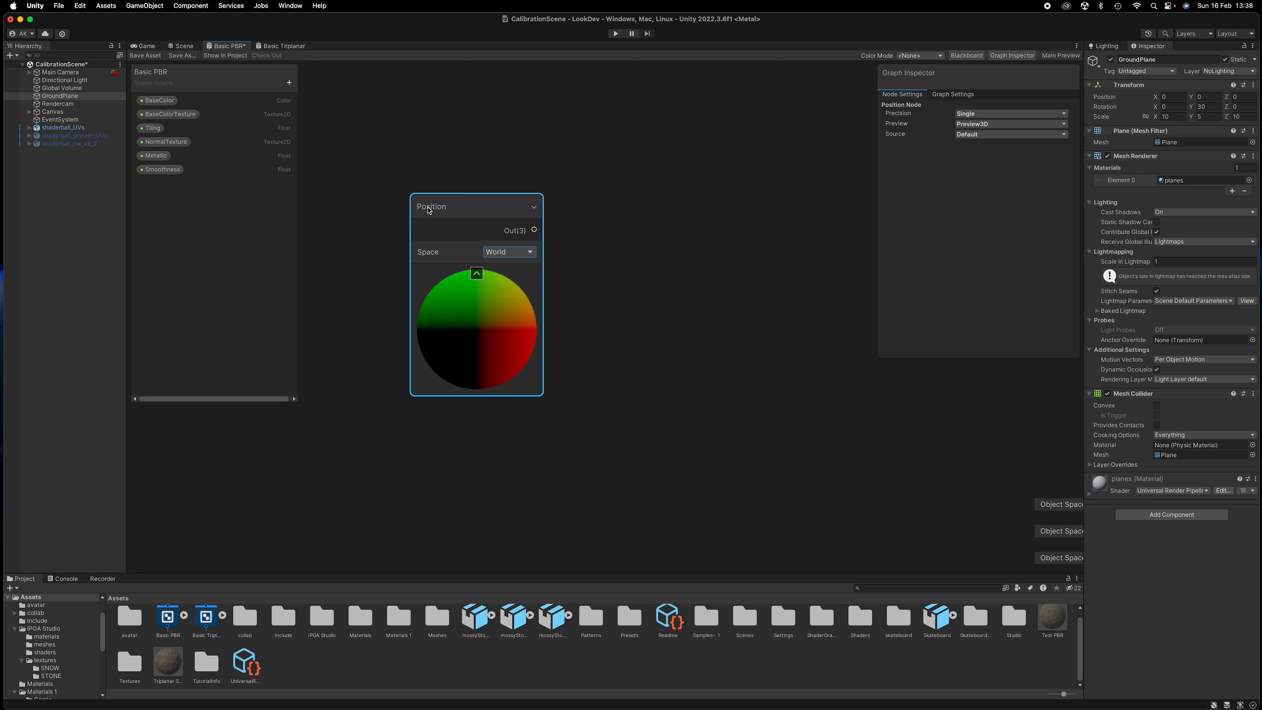
{"action": "left_click", "coordinate": [510, 255]}
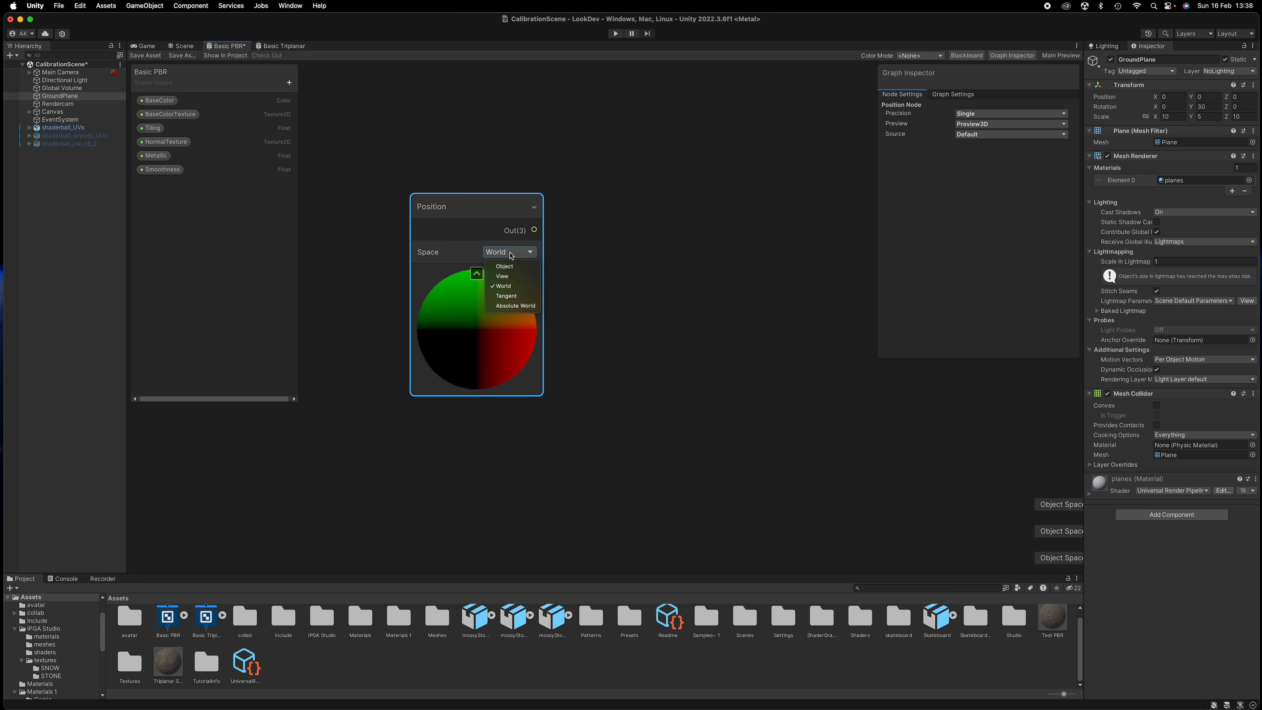
{"action": "left_click", "coordinate": [534, 275]}
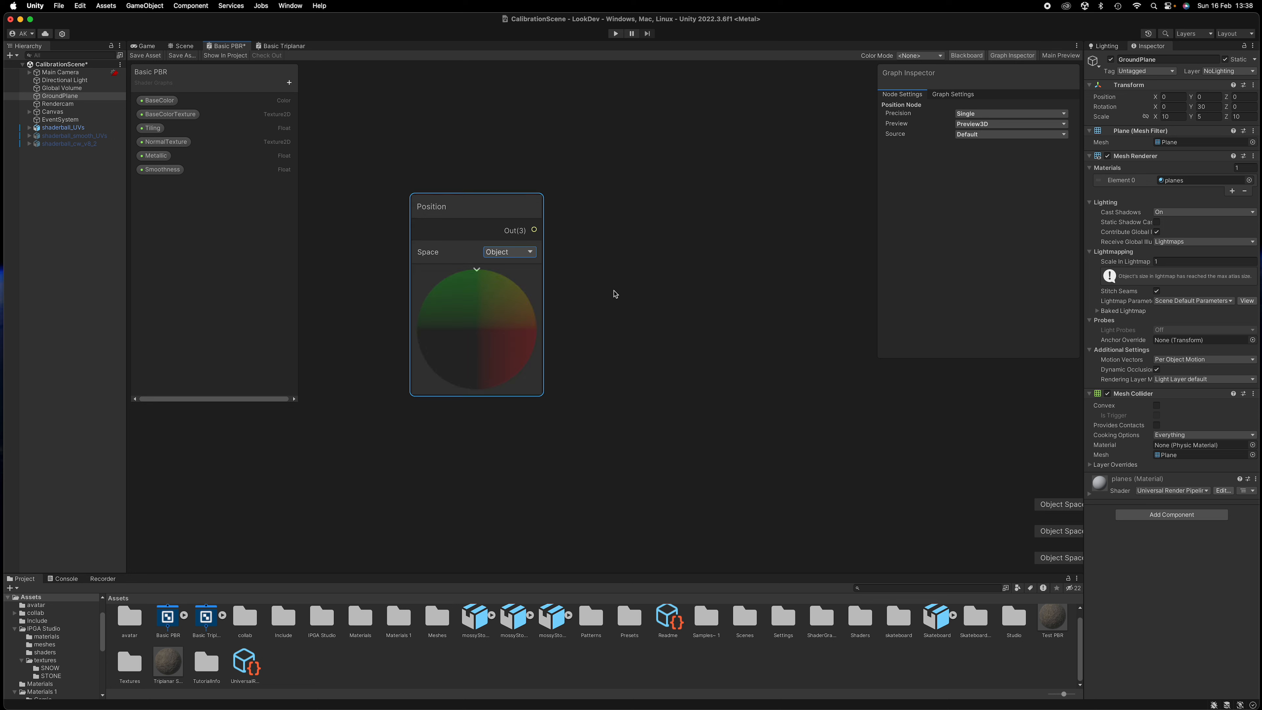
{"action": "left_click_drag", "start_coordinate": [490, 205], "coordinate": [499, 167]}
Add a Float property named Displacement and place its node in the graph directly beneath the Position node
{"action": "scroll", "coordinate": [504, 226], "scroll_direction": "down", "scroll_amount": 1}
{"action": "scroll", "coordinate": [504, 226], "scroll_direction": "down", "scroll_amount": 3}
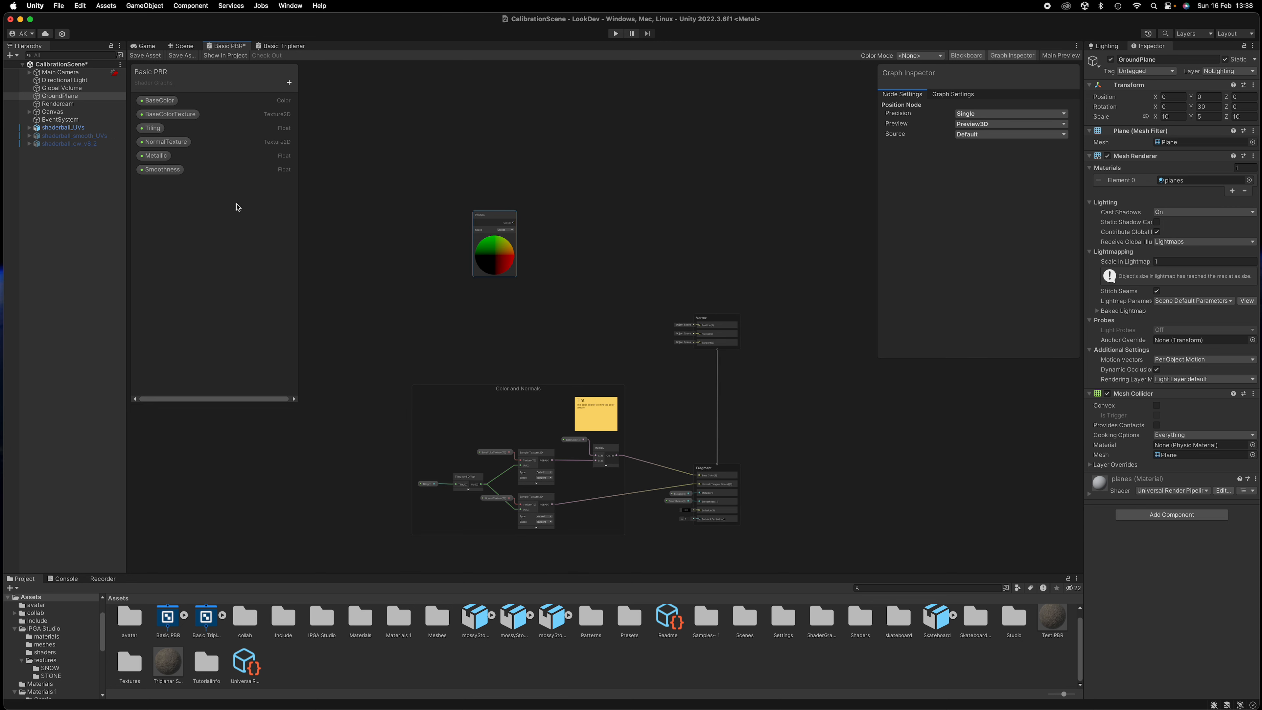
{"action": "left_click", "coordinate": [289, 83]}
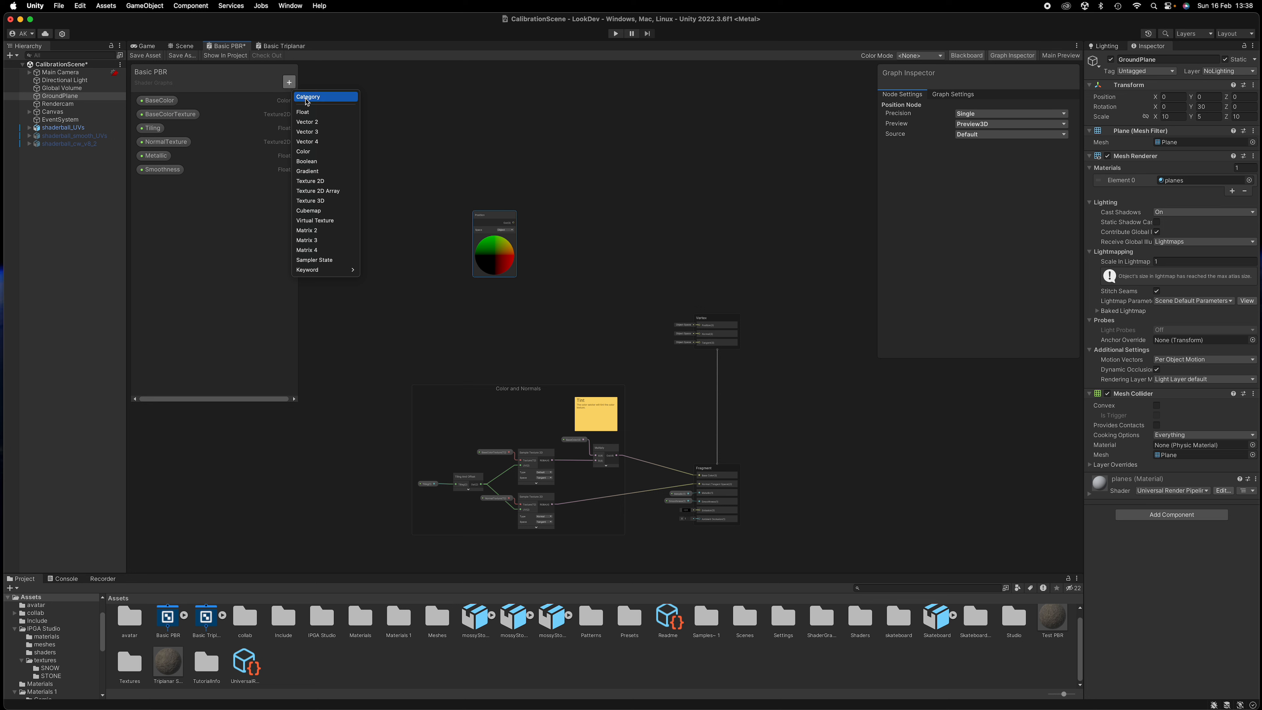
{"action": "left_click", "coordinate": [304, 111]}
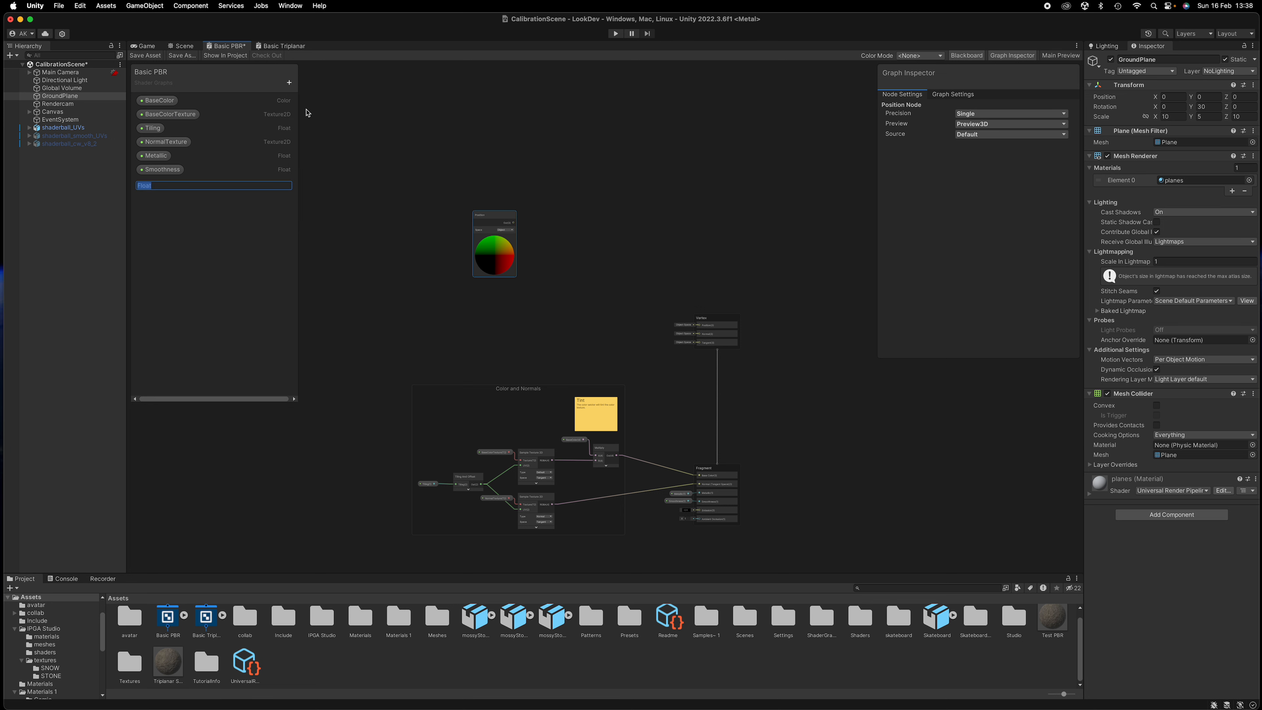
{"action": "type", "text": "Displacement"}
{"action": "key", "text": "Return"}
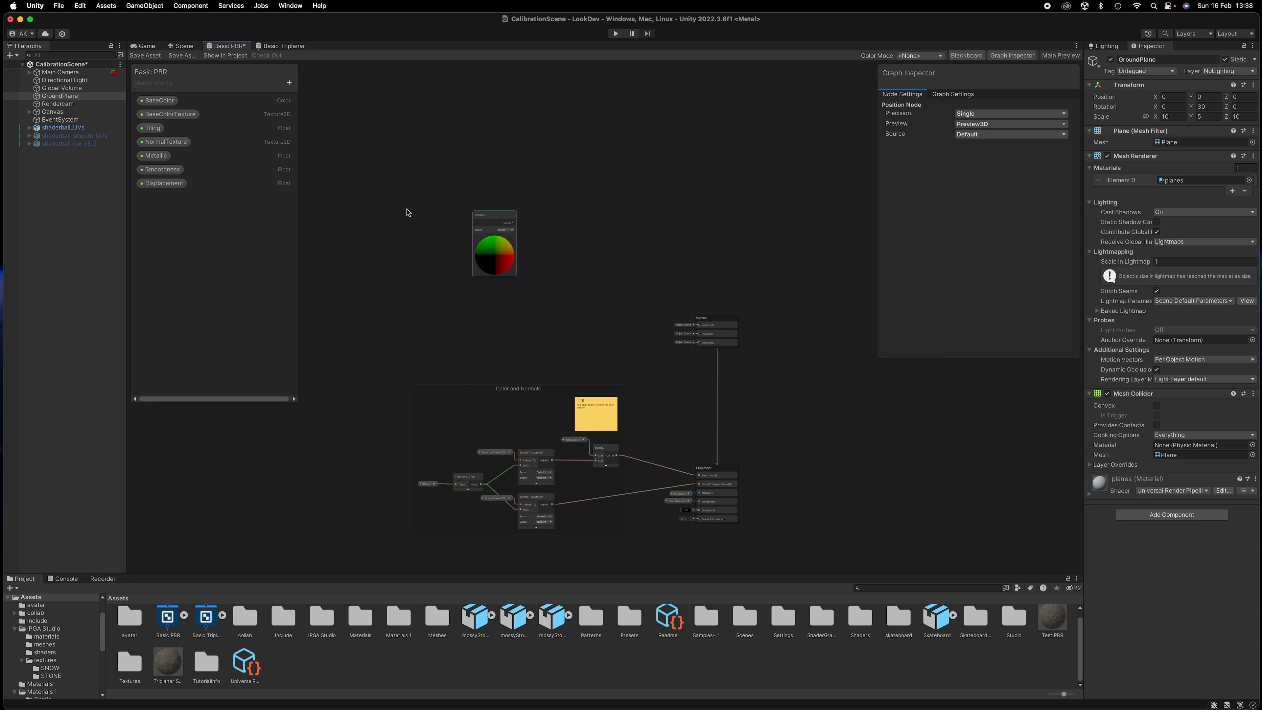
{"action": "scroll", "coordinate": [512, 223], "scroll_direction": "up", "scroll_amount": 7}
{"action": "left_click_drag", "start_coordinate": [172, 184], "coordinate": [470, 414]}
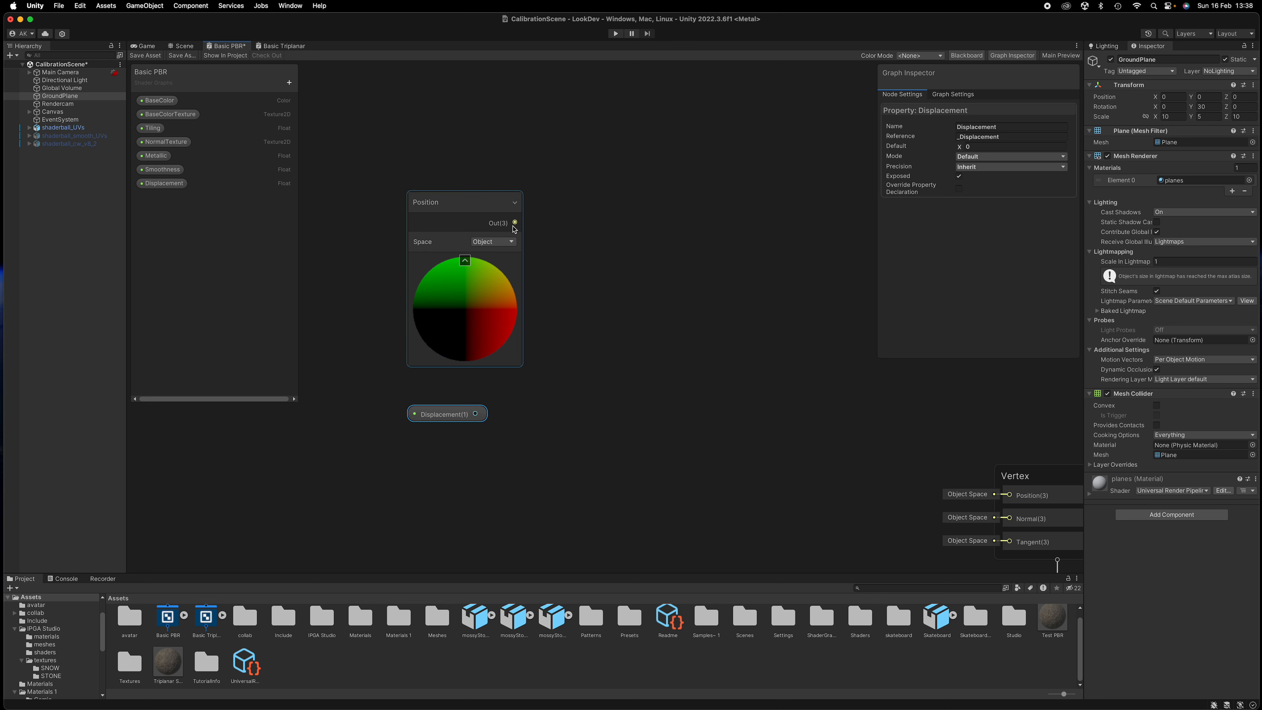
Create an Add node beside the Position node, with the Position output connected to its A input
{"action": "left_click_drag", "start_coordinate": [515, 223], "coordinate": [646, 276]}
{"action": "type", "text": "add"}
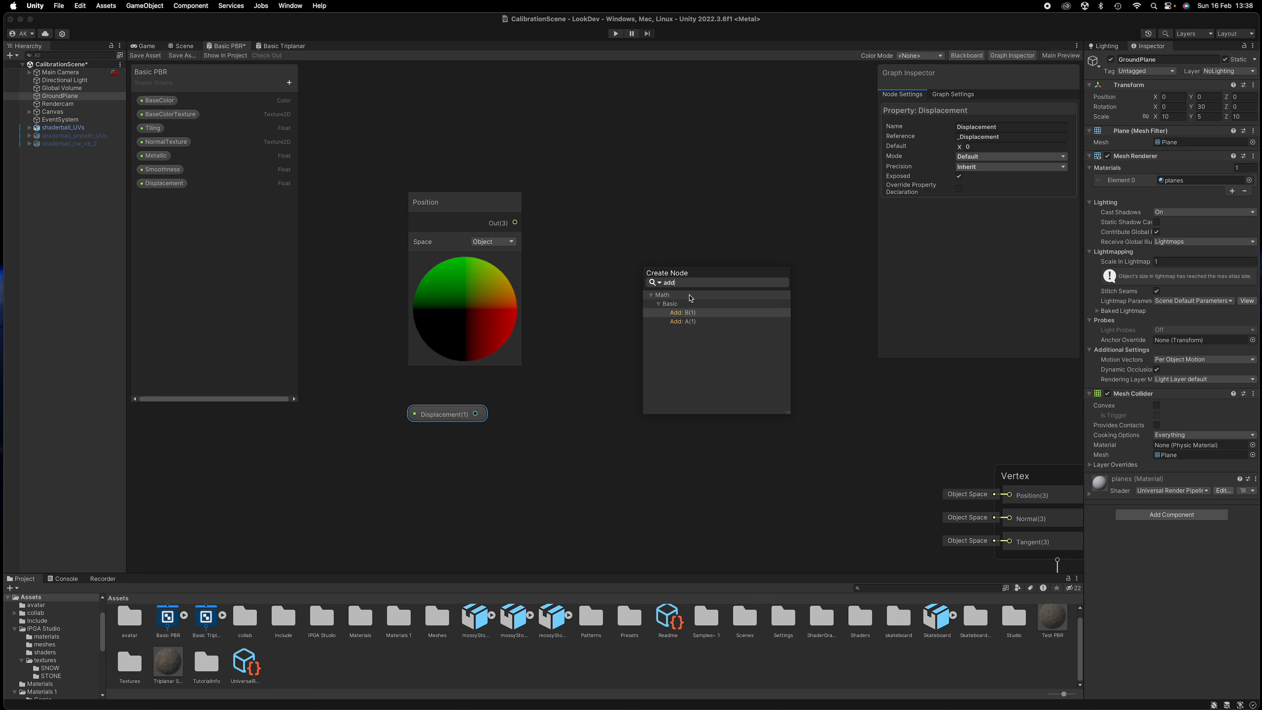
{"action": "left_click", "coordinate": [688, 322]}
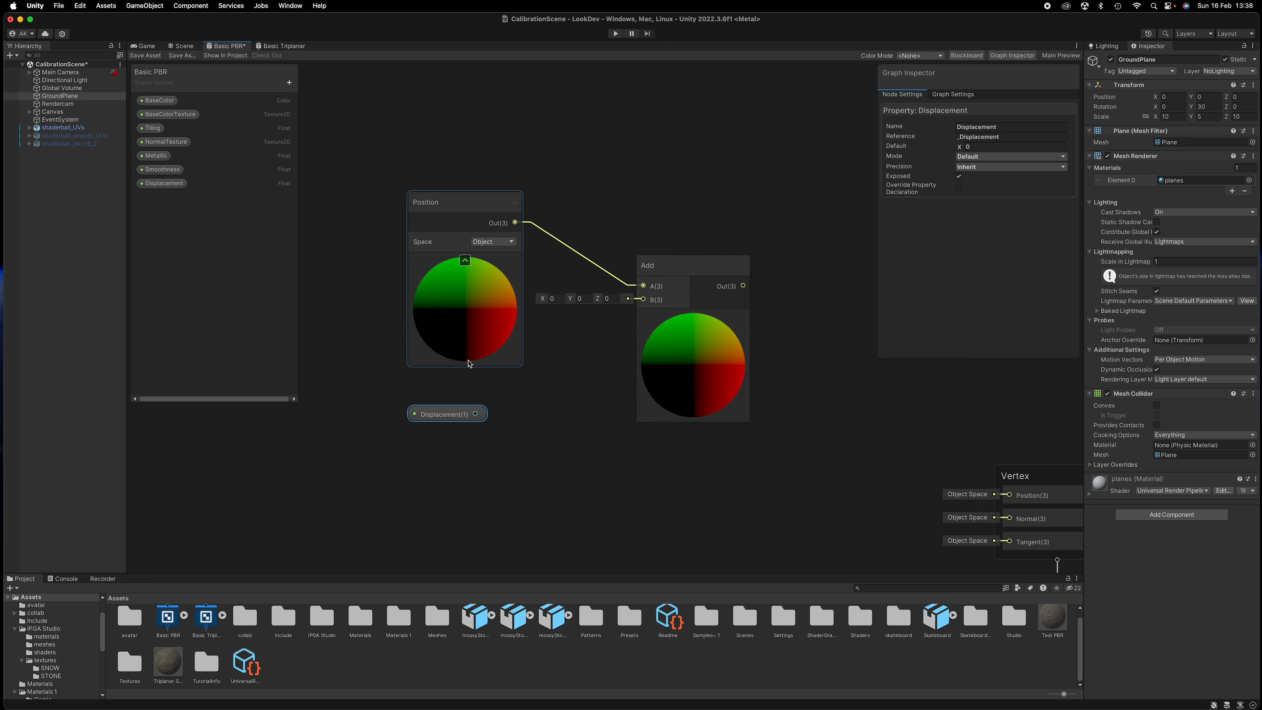
{"action": "left_click", "coordinate": [464, 417]}
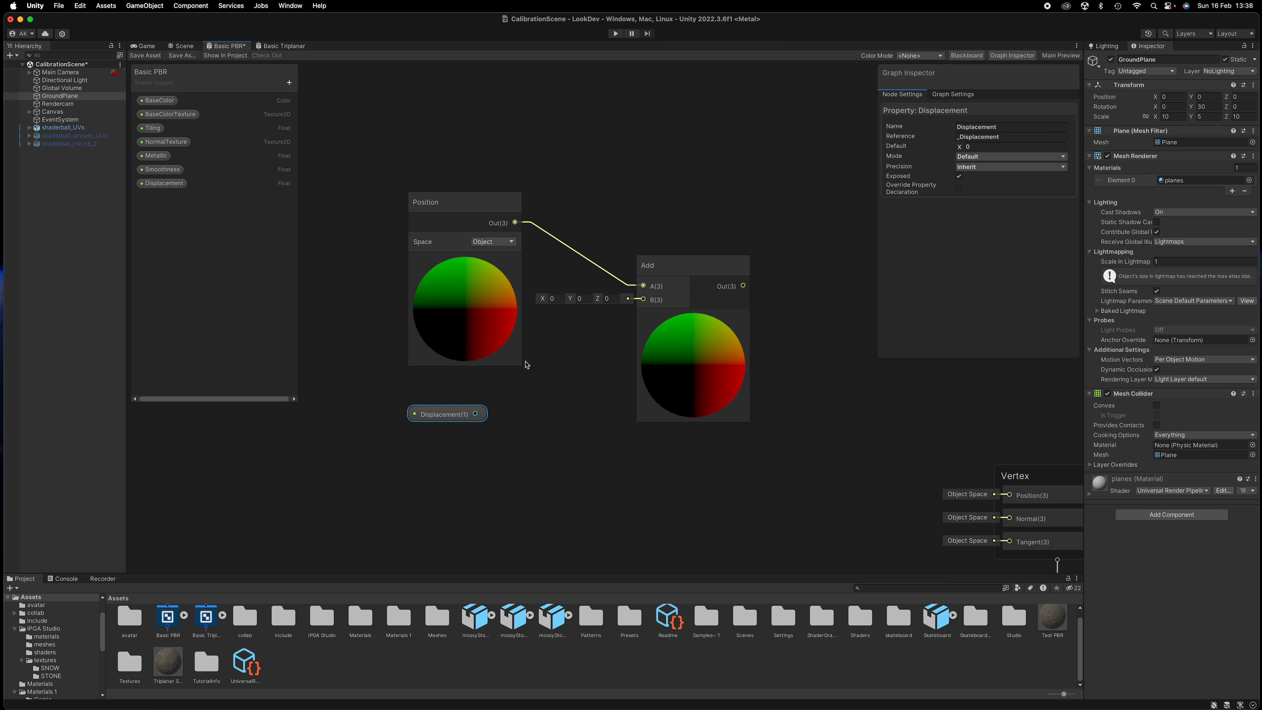
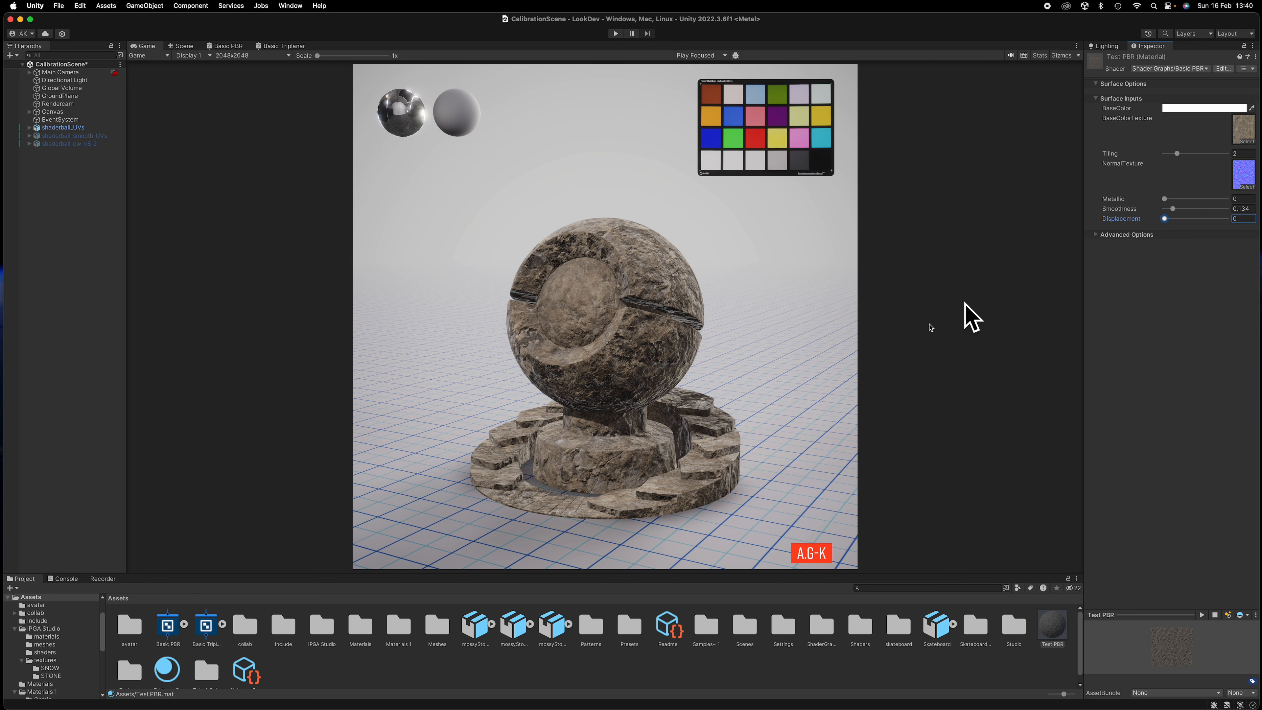
Assign the Test PBR material to the round inner part at the front of the shader ball in the Scene view
{"action": "left_click_drag", "start_coordinate": [1055, 626], "coordinate": [434, 248]}
{"action": "left_click", "coordinate": [183, 44]}
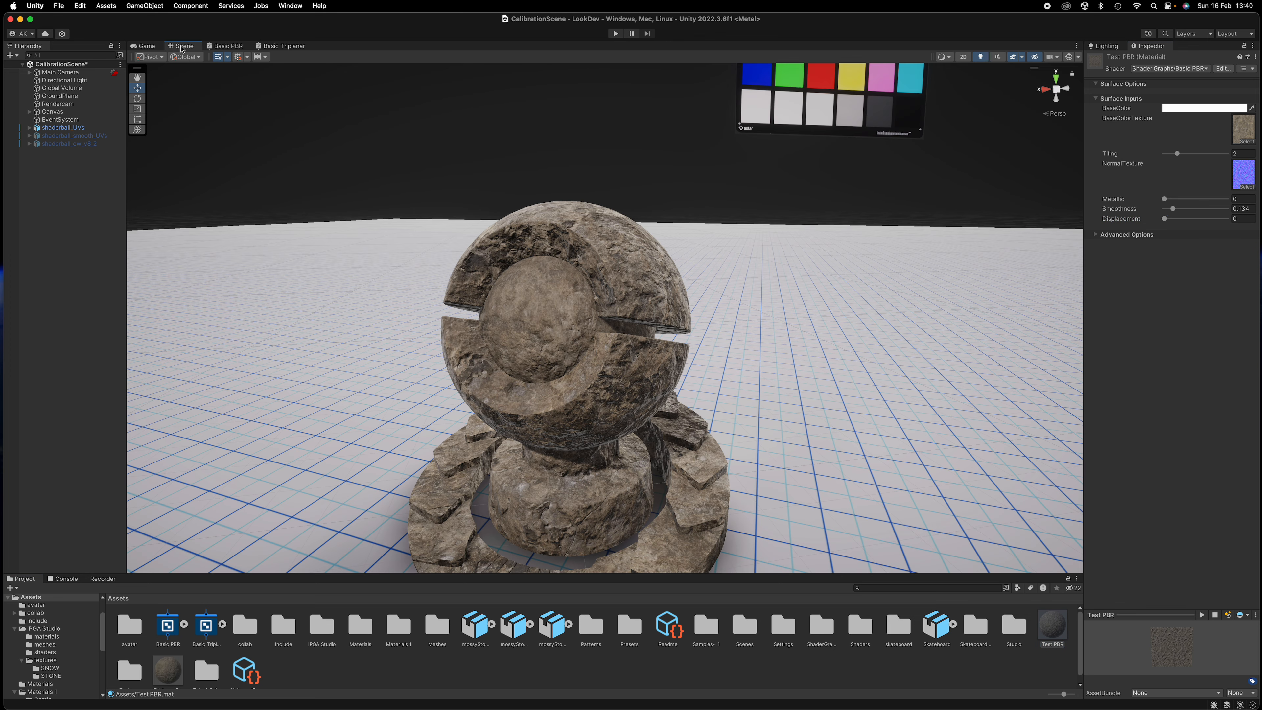
{"action": "left_click_drag", "start_coordinate": [1040, 625], "coordinate": [583, 316]}
Try out the Test PBR material's Displacement, return it to 0, and examine the shader ball from above
{"action": "mouse_move", "coordinate": [1165, 219]}
{"action": "left_mouse_down"}
{"action": "mouse_move", "coordinate": [1195, 220]}
{"action": "mouse_move", "coordinate": [1162, 232]}
{"action": "mouse_move", "coordinate": [1208, 234]}
{"action": "mouse_move", "coordinate": [1168, 219]}
{"action": "mouse_move", "coordinate": [1158, 234]}
{"action": "left_mouse_up"}
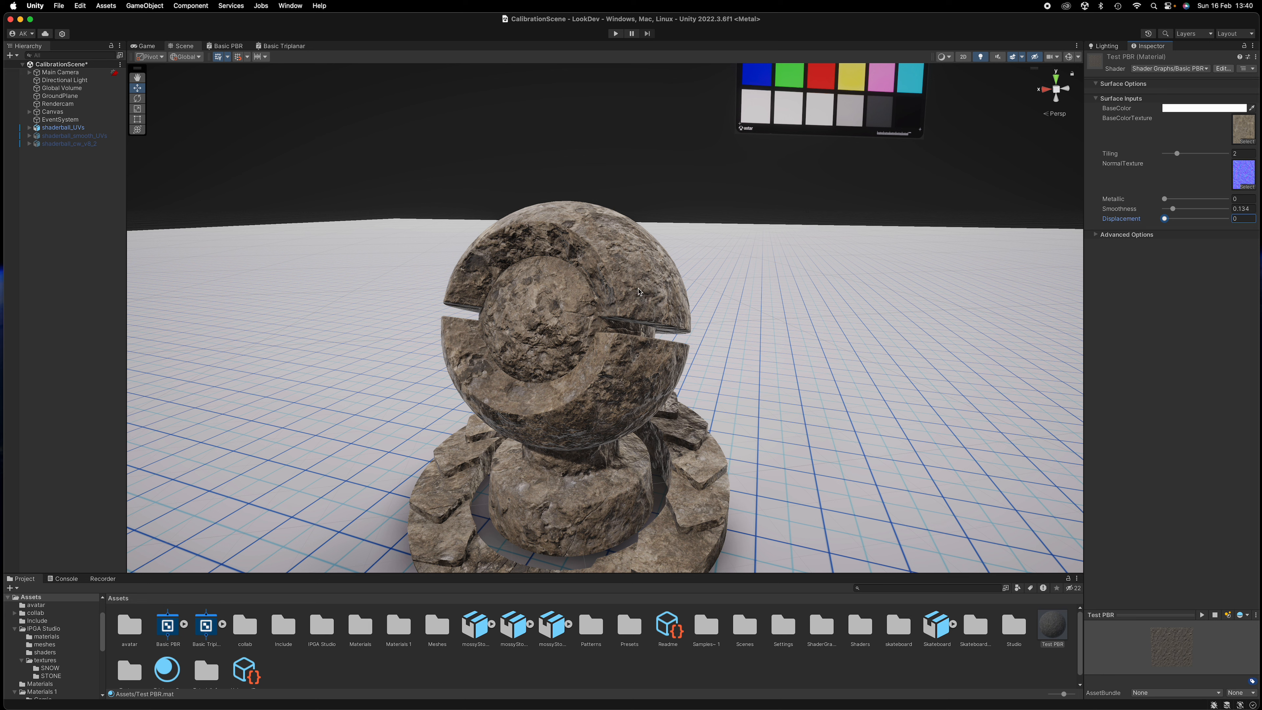
{"action": "left_click", "coordinate": [29, 128]}
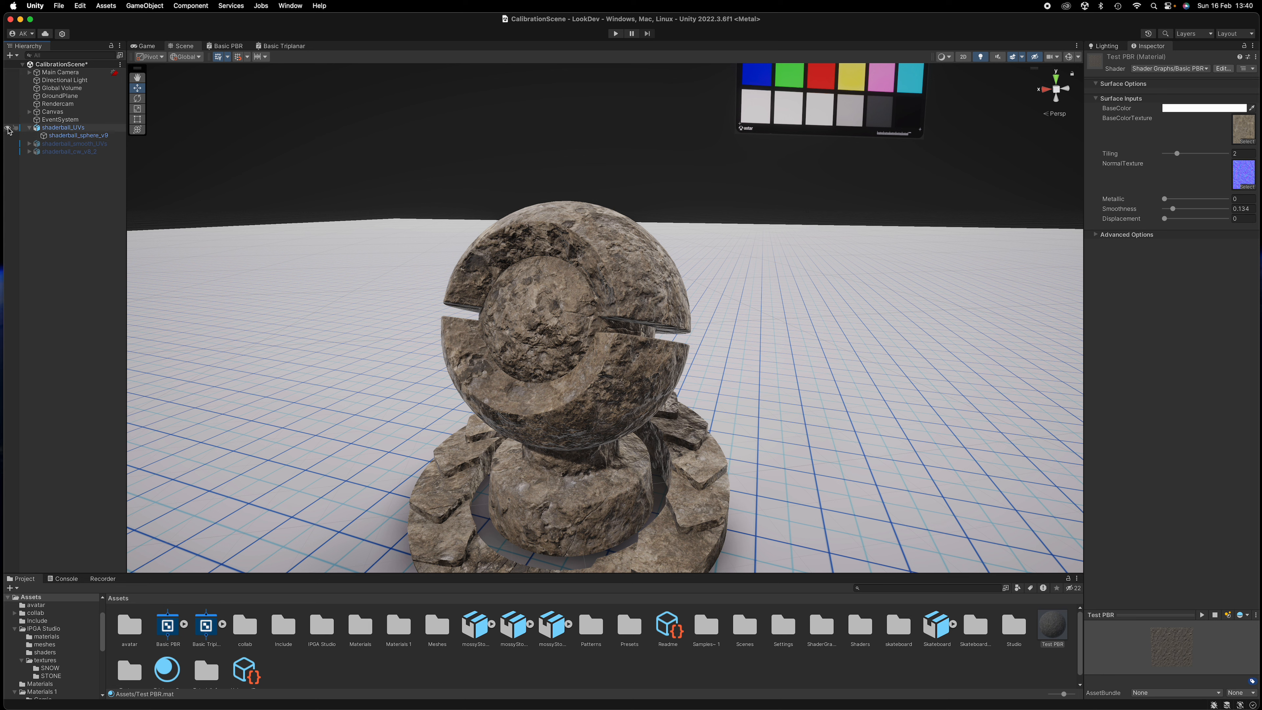
{"action": "left_click", "coordinate": [30, 128]}
{"action": "left_click_drag", "start_coordinate": [795, 370], "coordinate": [865, 367], "text": "alt"}
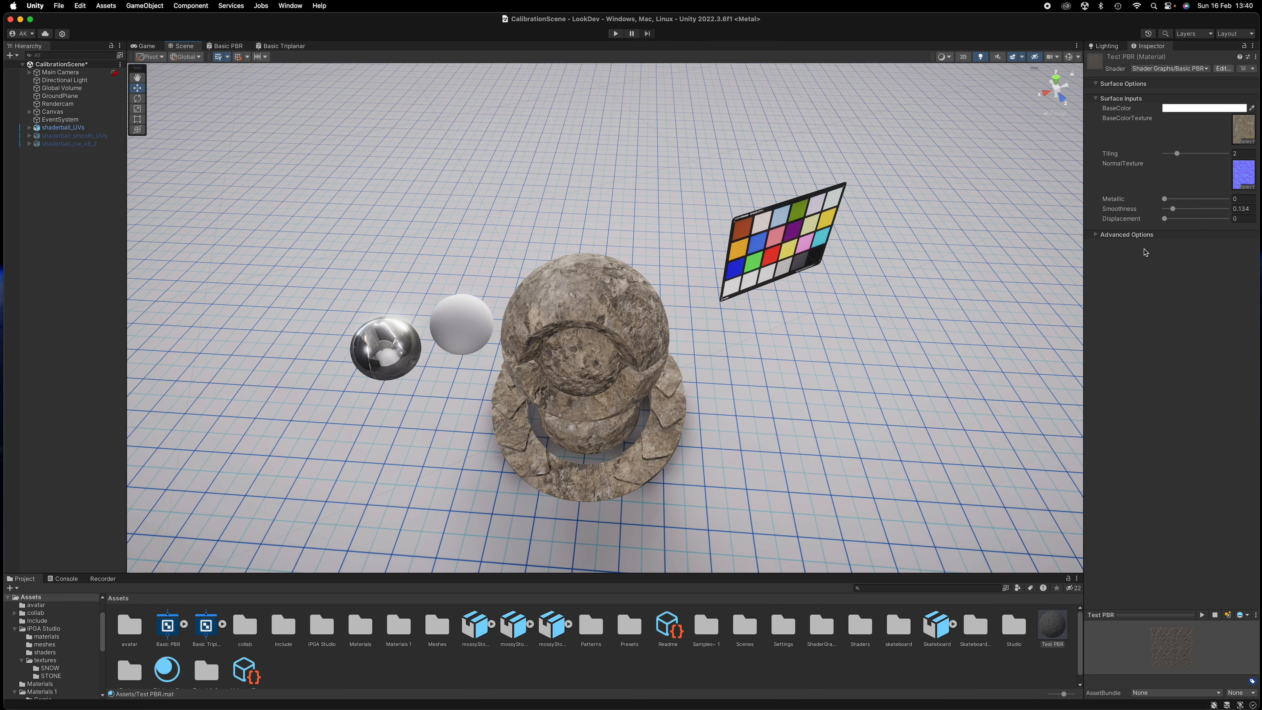
{"action": "left_click_drag", "start_coordinate": [1165, 220], "coordinate": [1015, 240]}
{"action": "left_click_drag", "start_coordinate": [853, 370], "coordinate": [755, 434], "text": "alt"}
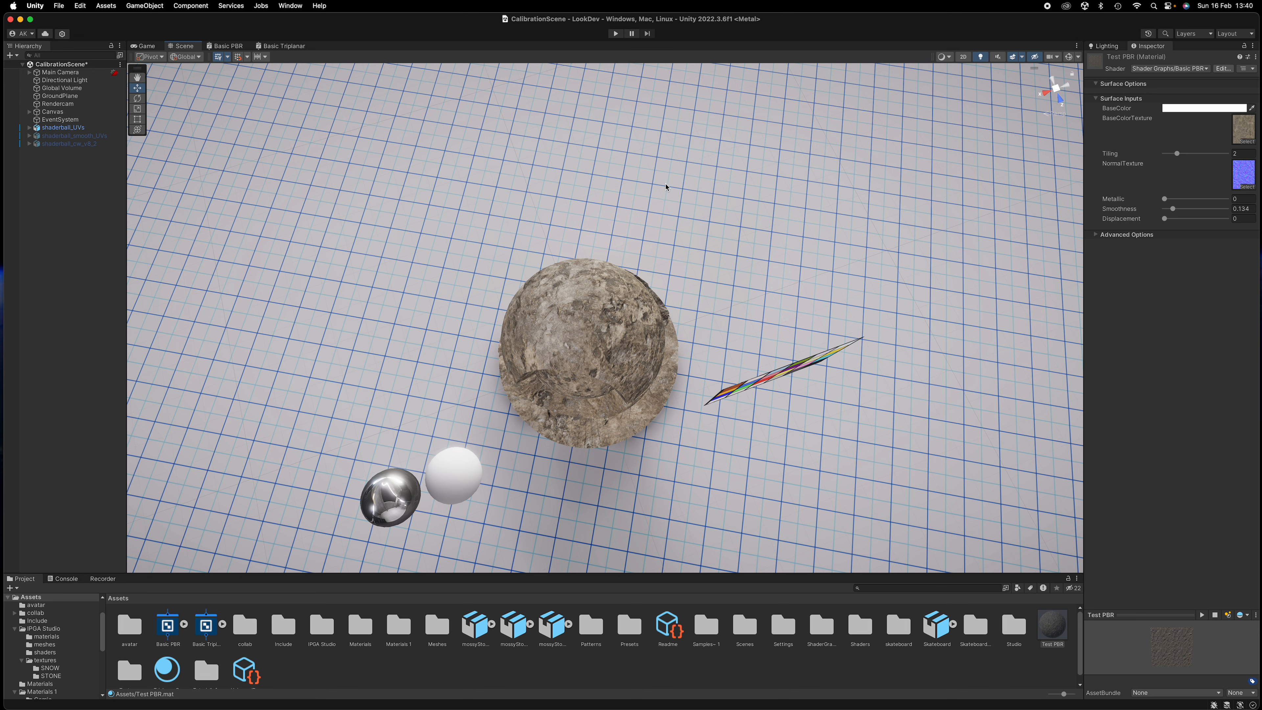
{"action": "left_click_drag", "start_coordinate": [628, 367], "coordinate": [888, 249], "text": "alt"}
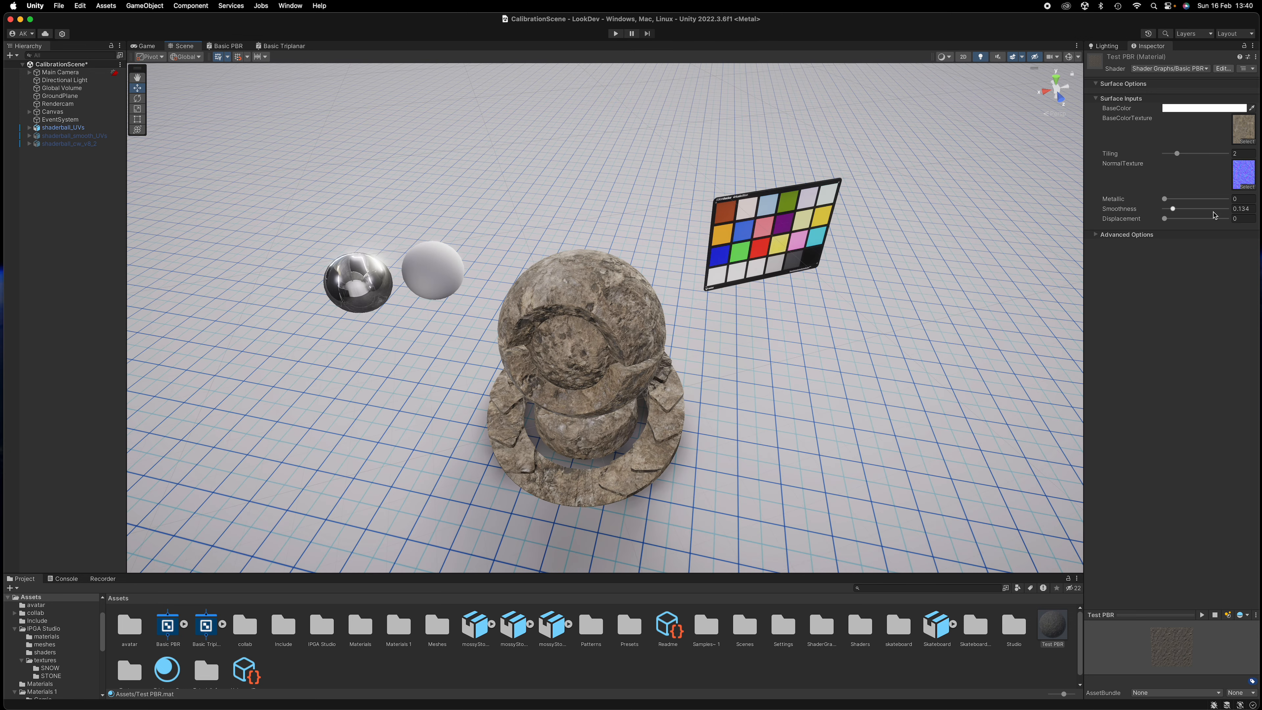
Raise the Test PBR material's Displacement to 1 as a test, reset it to 0, and view the shader ball from the front
{"action": "left_click_drag", "start_coordinate": [1165, 222], "coordinate": [1228, 219]}
{"action": "left_click_drag", "start_coordinate": [795, 318], "coordinate": [924, 262], "text": "alt"}
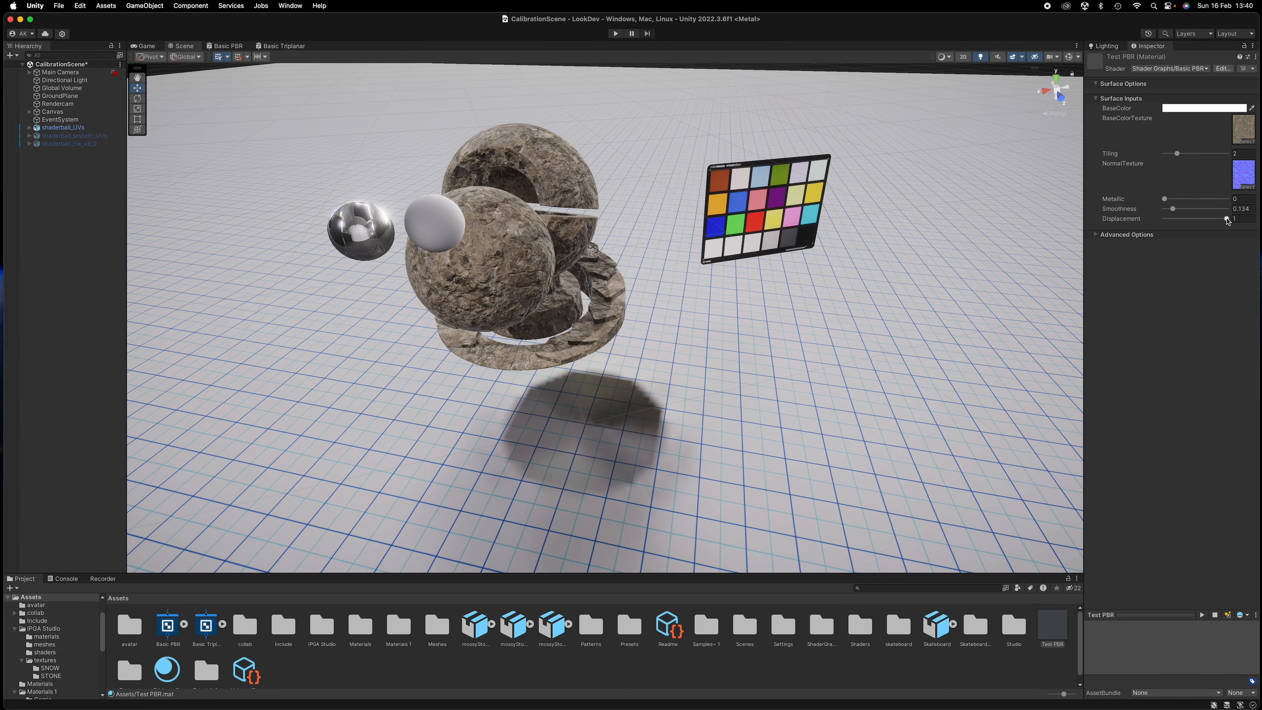
{"action": "left_click_drag", "start_coordinate": [1227, 219], "coordinate": [989, 224]}
{"action": "left_click_drag", "start_coordinate": [600, 192], "coordinate": [579, 150], "text": "alt"}
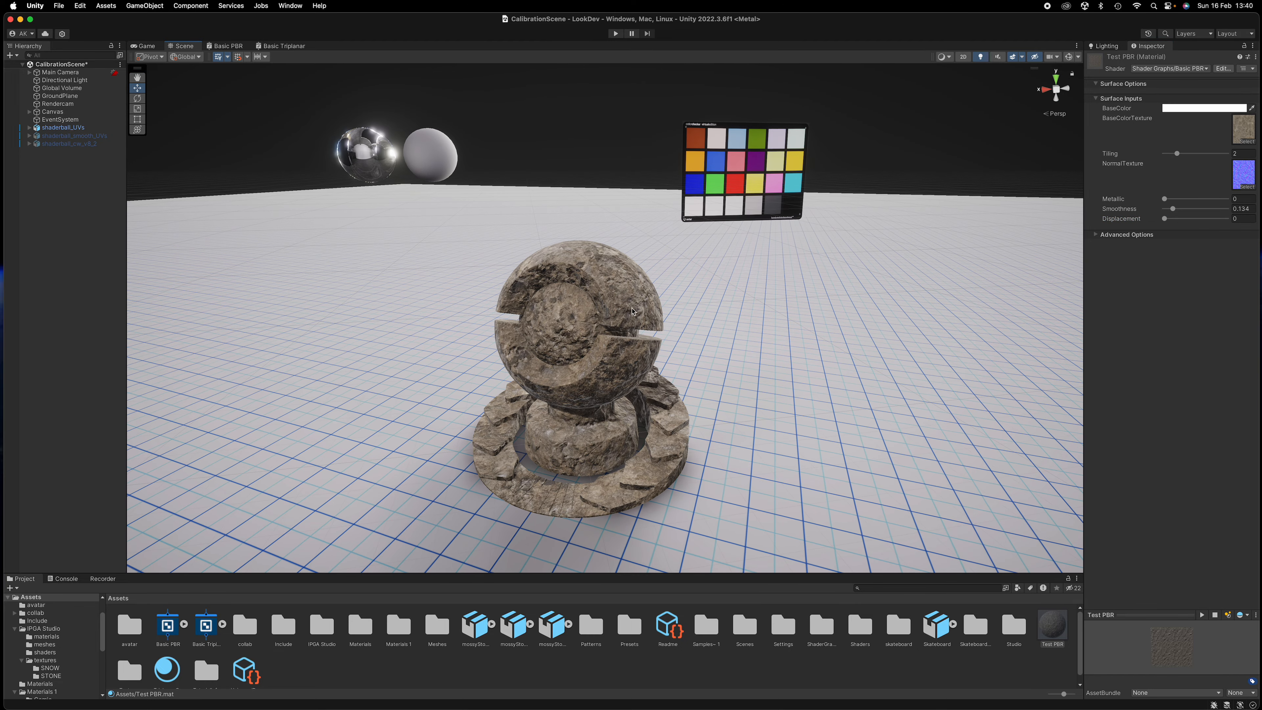
{"action": "left_click_drag", "start_coordinate": [610, 328], "coordinate": [671, 316], "text": "alt"}
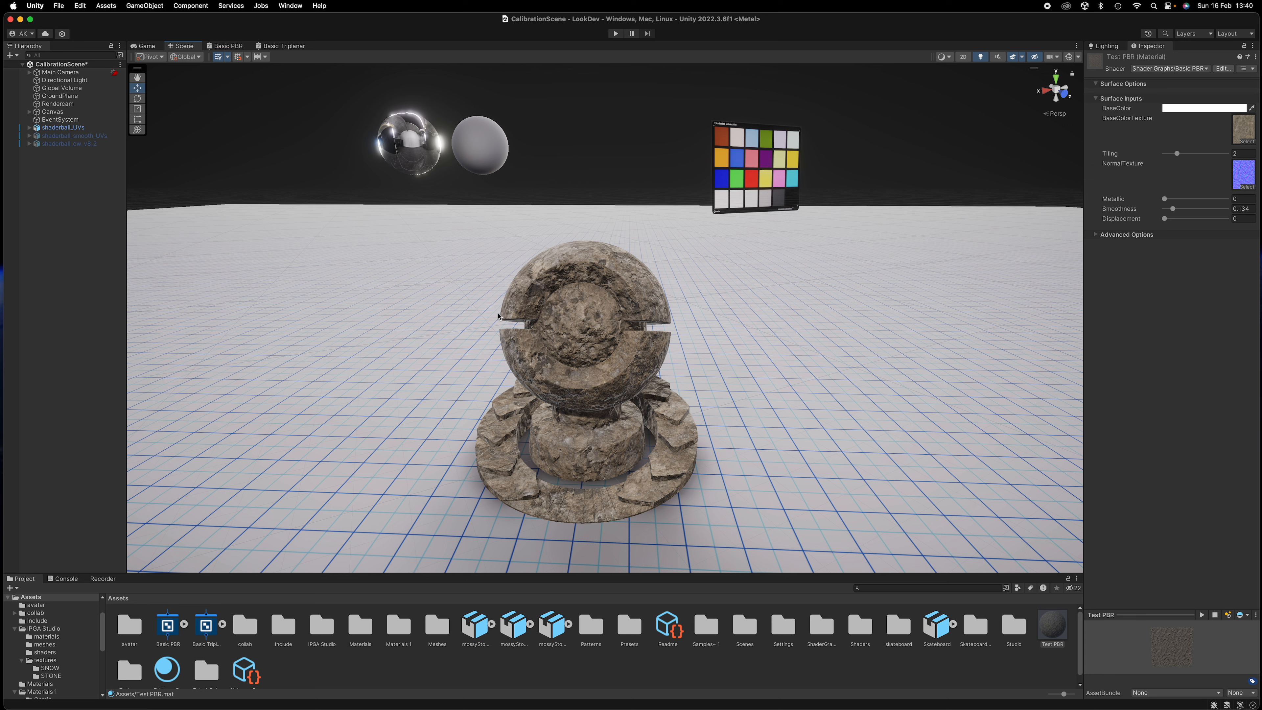
Reopen the Basic PBR graph and move the Displacement node farther from the Add node to make room between them
{"action": "left_click", "coordinate": [237, 48]}
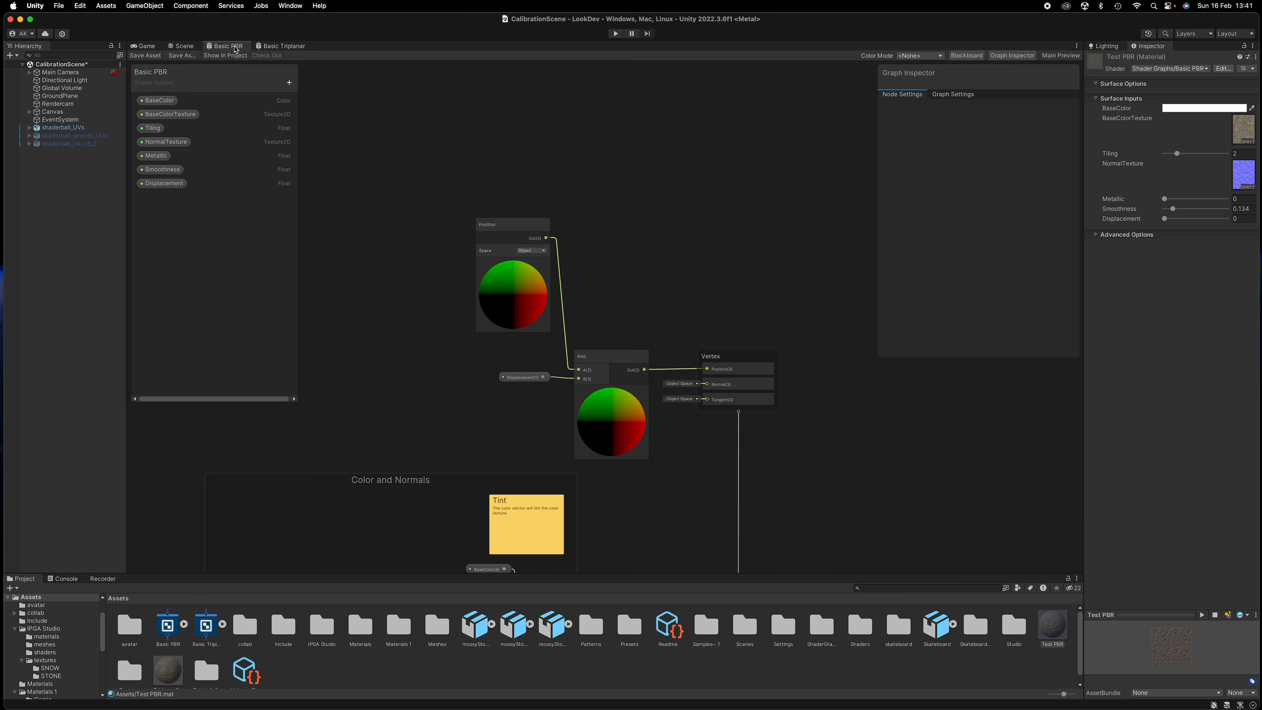
{"action": "middle_click_drag", "start_coordinate": [671, 265], "coordinate": [769, 197]}
{"action": "scroll", "coordinate": [710, 285], "scroll_direction": "up", "scroll_amount": 1}
{"action": "scroll", "coordinate": [710, 285], "scroll_direction": "up", "scroll_amount": 1}
{"action": "left_click", "coordinate": [613, 324]}
{"action": "left_click_drag", "start_coordinate": [590, 325], "coordinate": [386, 417]}
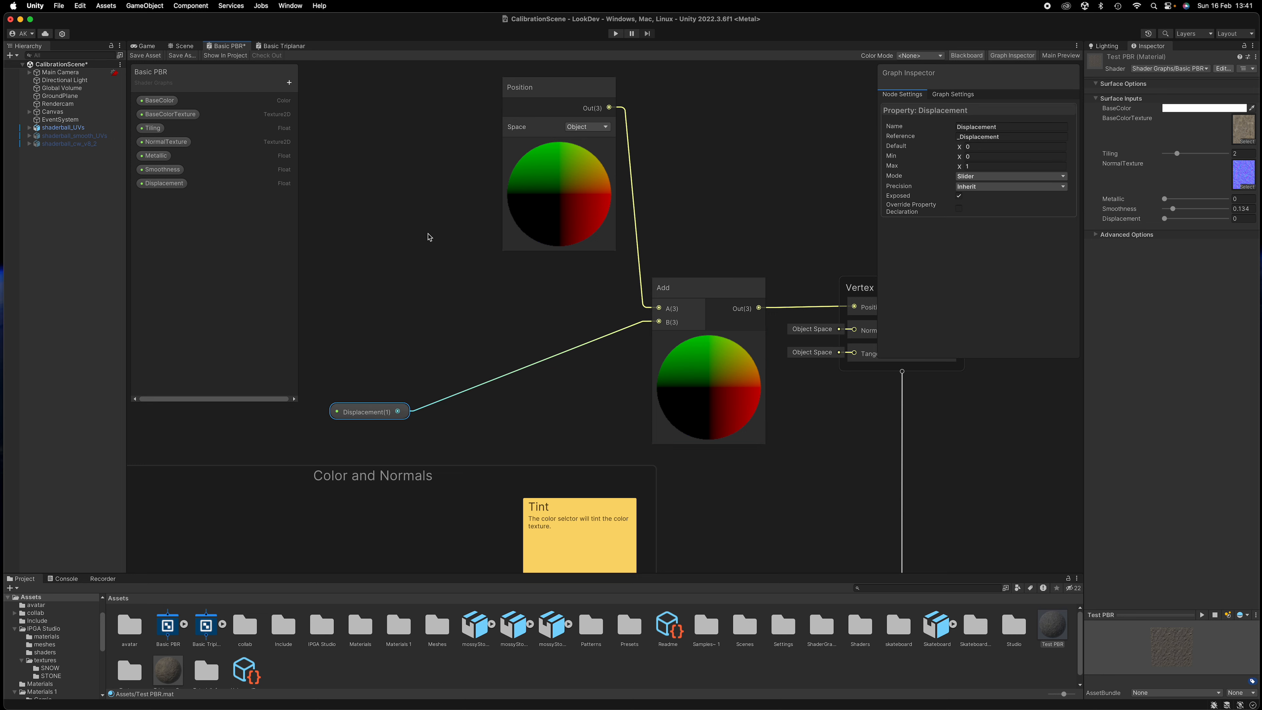
Add a Normal Vector node above the Displacement node, with its space set to Object
{"action": "left_click", "coordinate": [362, 288]}
{"action": "key", "text": "space"}
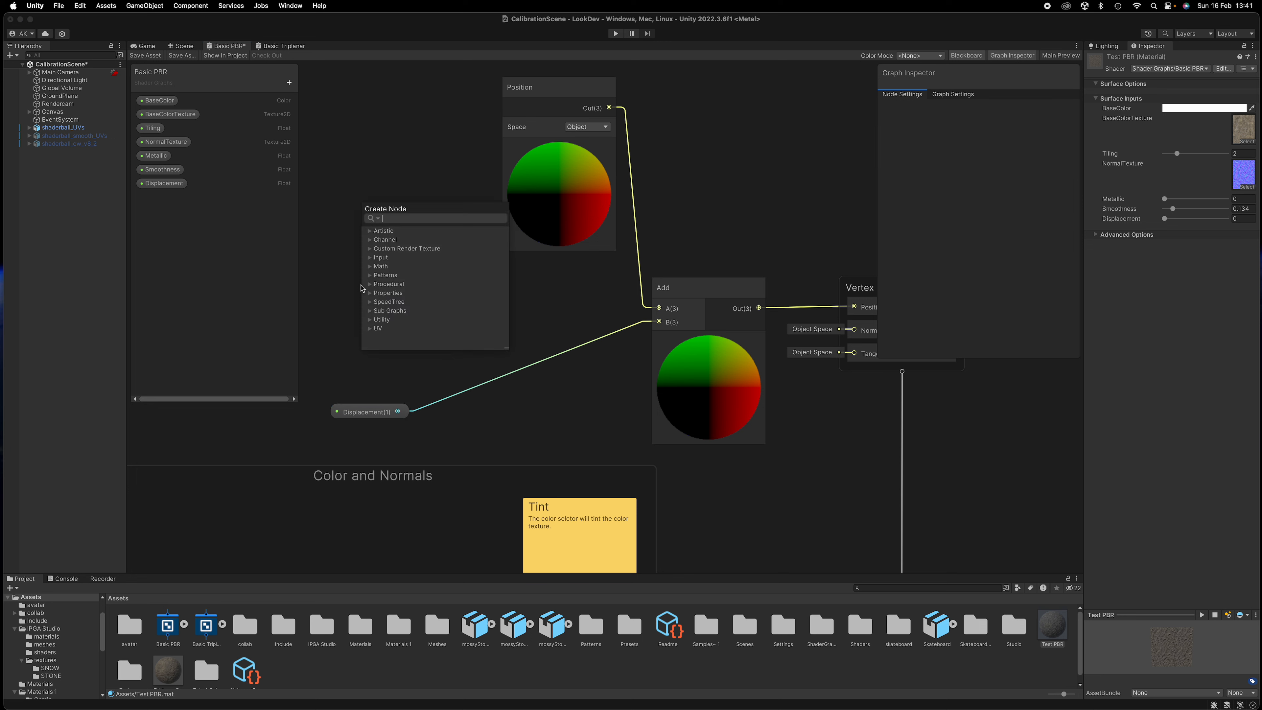
{"action": "type", "text": "normal"}
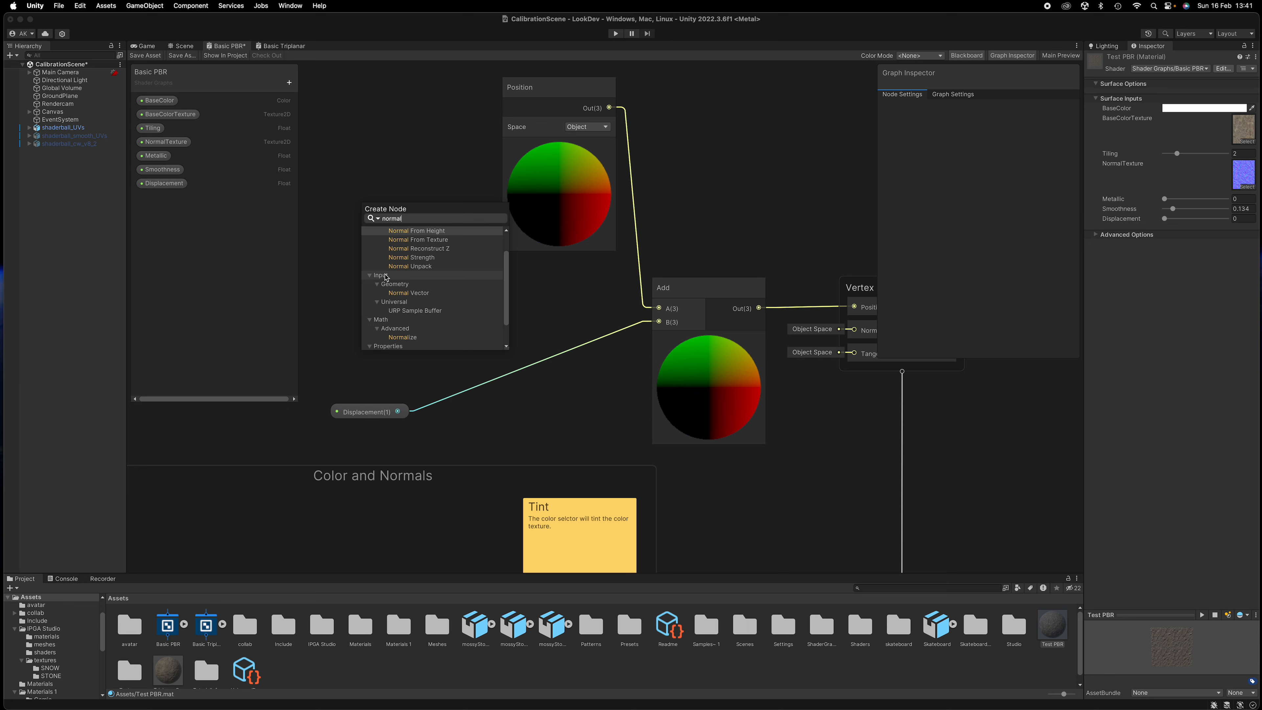
{"action": "left_click", "coordinate": [400, 294]}
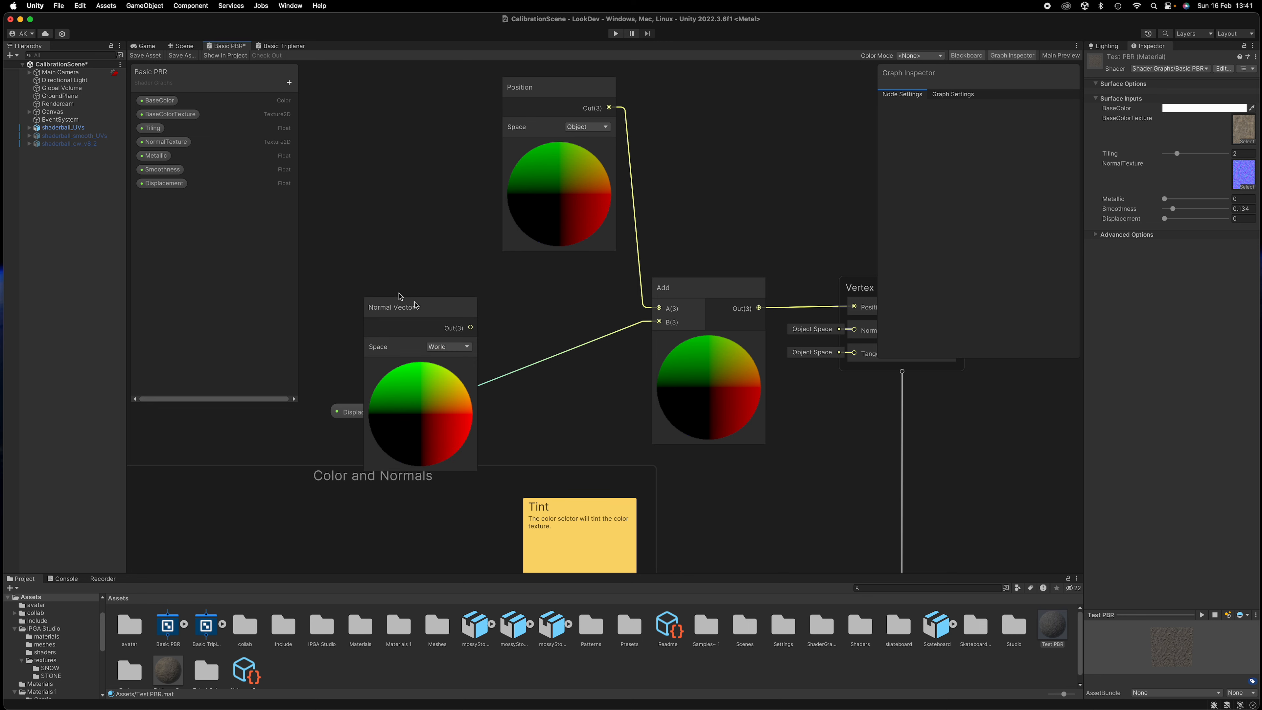
{"action": "left_click_drag", "start_coordinate": [407, 306], "coordinate": [390, 210]}
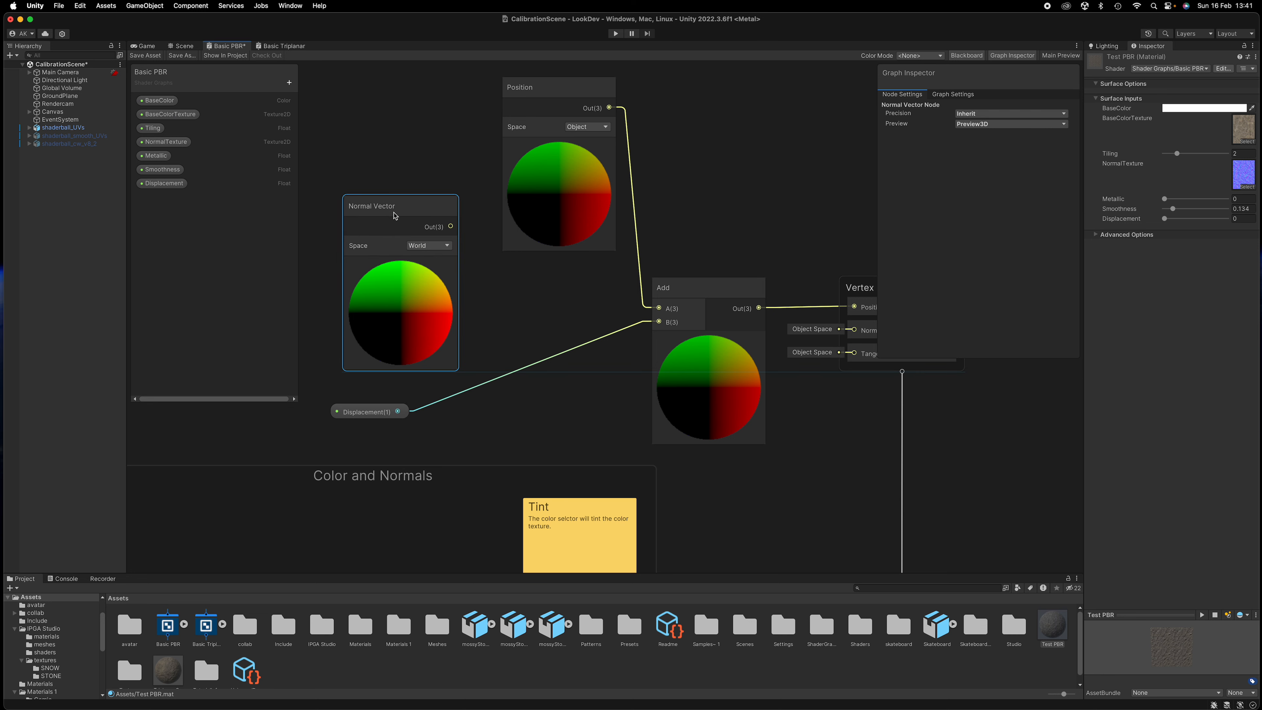
{"action": "left_click", "coordinate": [439, 246]}
{"action": "left_click", "coordinate": [428, 259]}
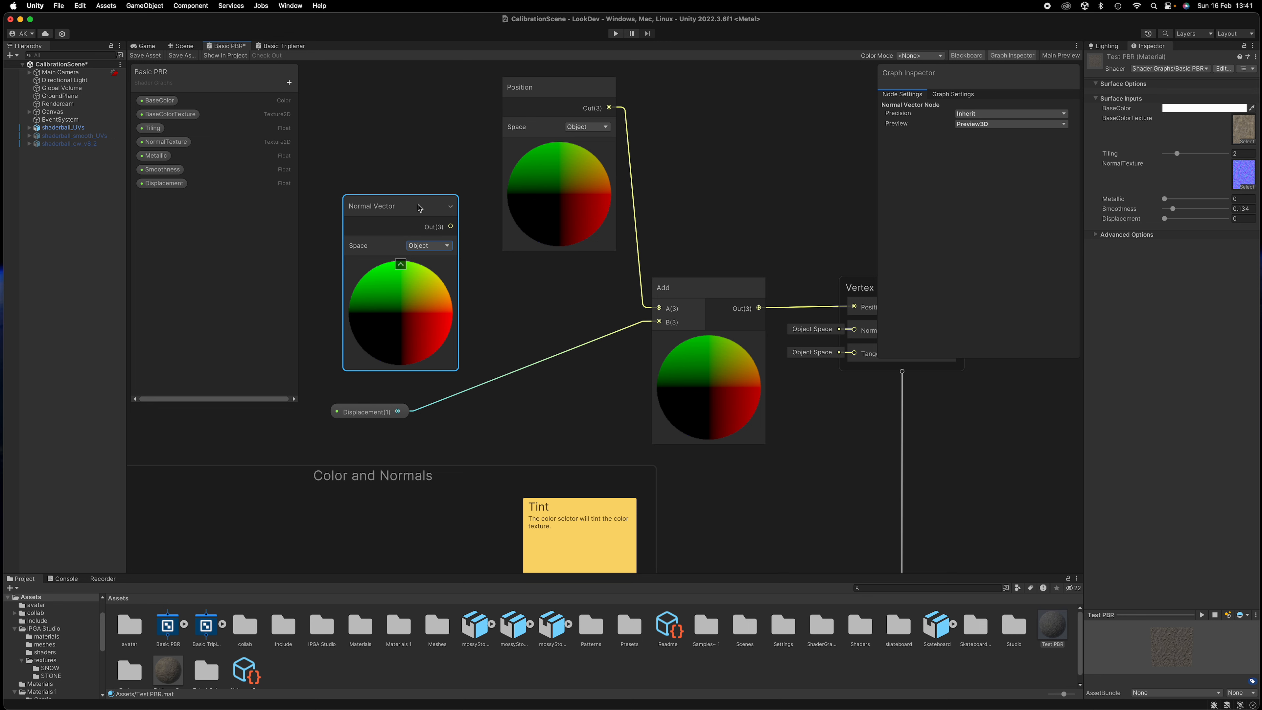
{"action": "left_click_drag", "start_coordinate": [411, 206], "coordinate": [372, 219]}
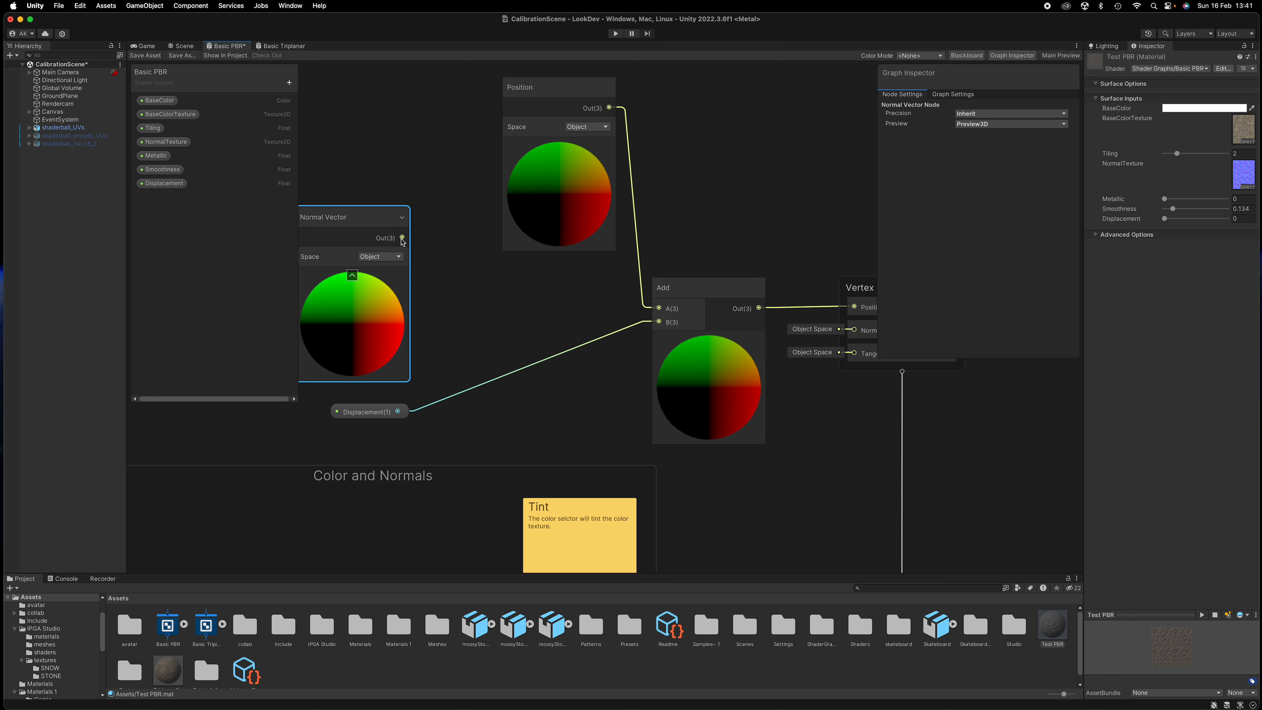
Multiply the Normal Vector output by Displacement in a new Multiply node and connect the result to the Add node's B input
{"action": "left_click_drag", "start_coordinate": [403, 239], "coordinate": [544, 310]}
{"action": "type", "text": "multipl"}
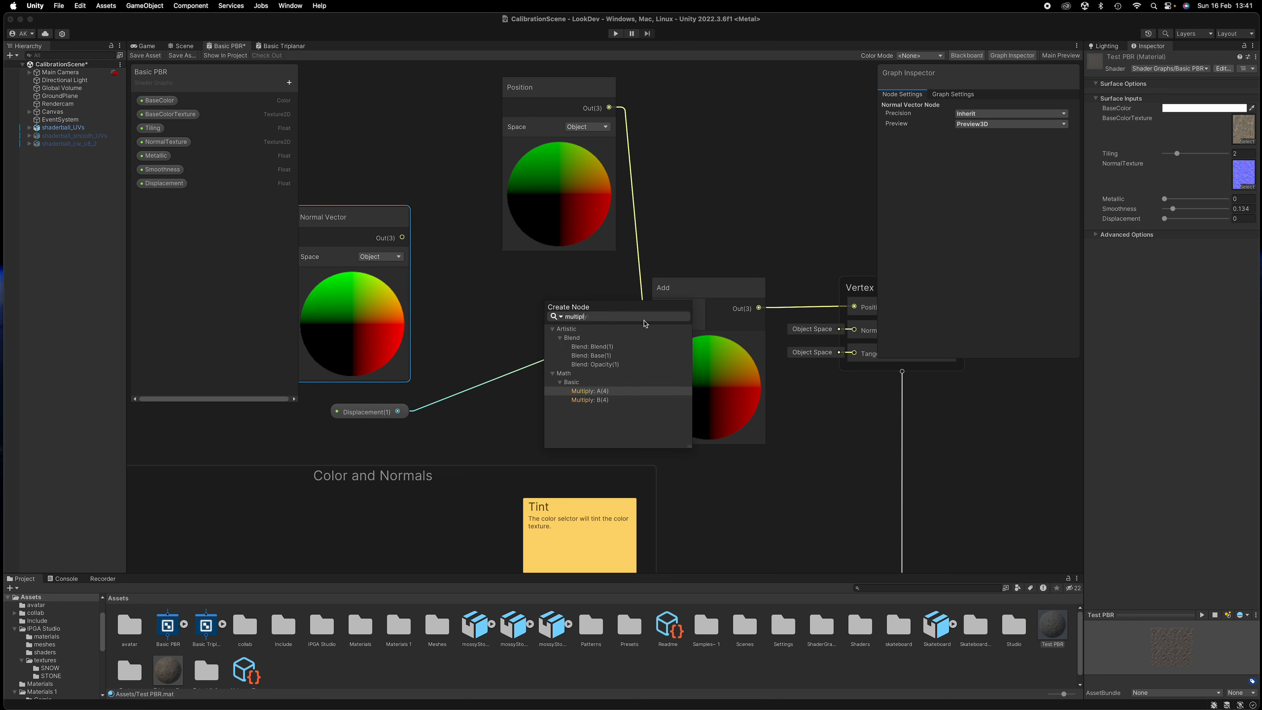
{"action": "left_click", "coordinate": [603, 393]}
{"action": "left_click_drag", "start_coordinate": [609, 303], "coordinate": [521, 279]}
{"action": "left_click_drag", "start_coordinate": [398, 411], "coordinate": [464, 309]}
{"action": "left_click_drag", "start_coordinate": [573, 302], "coordinate": [657, 323]}
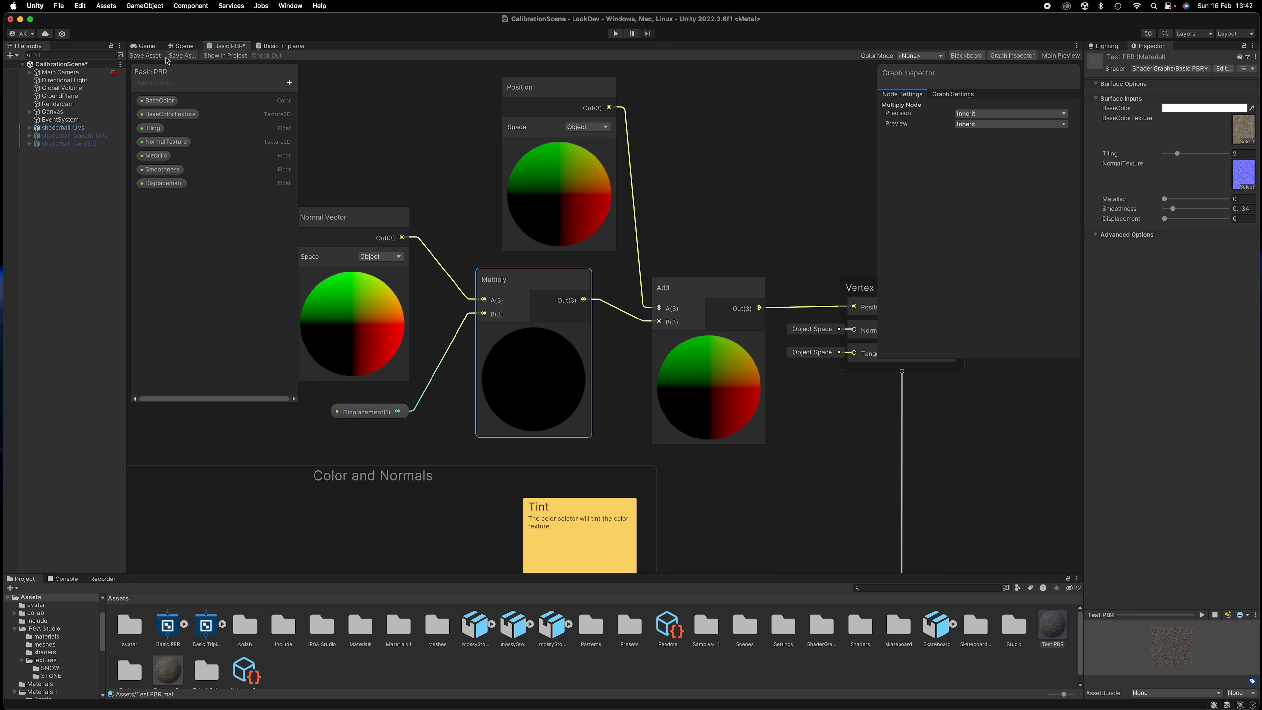
Save the Basic PBR graph and, back in the Scene view, set the Test PBR material's Displacement to 0.191
{"action": "left_click", "coordinate": [156, 59]}
{"action": "left_click", "coordinate": [181, 46]}
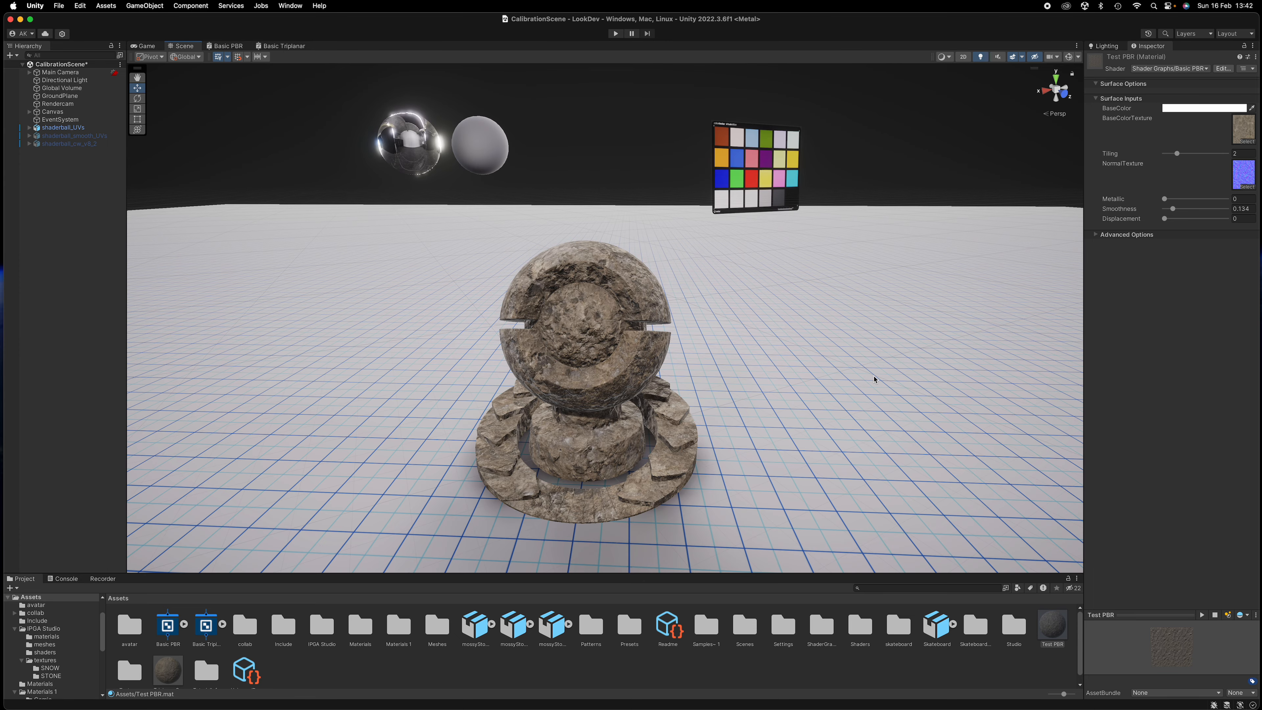
{"action": "scroll", "coordinate": [702, 375], "scroll_direction": "up", "scroll_amount": 4}
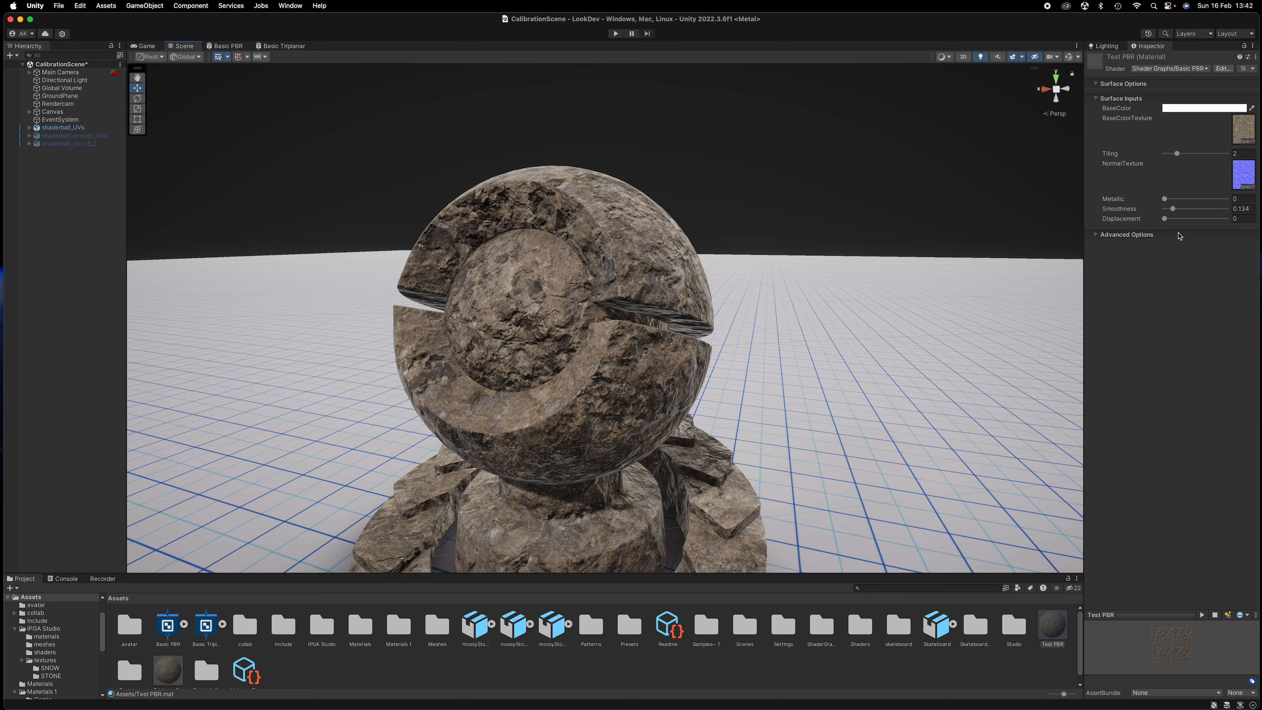
{"action": "left_click_drag", "start_coordinate": [1166, 221], "coordinate": [1177, 222]}
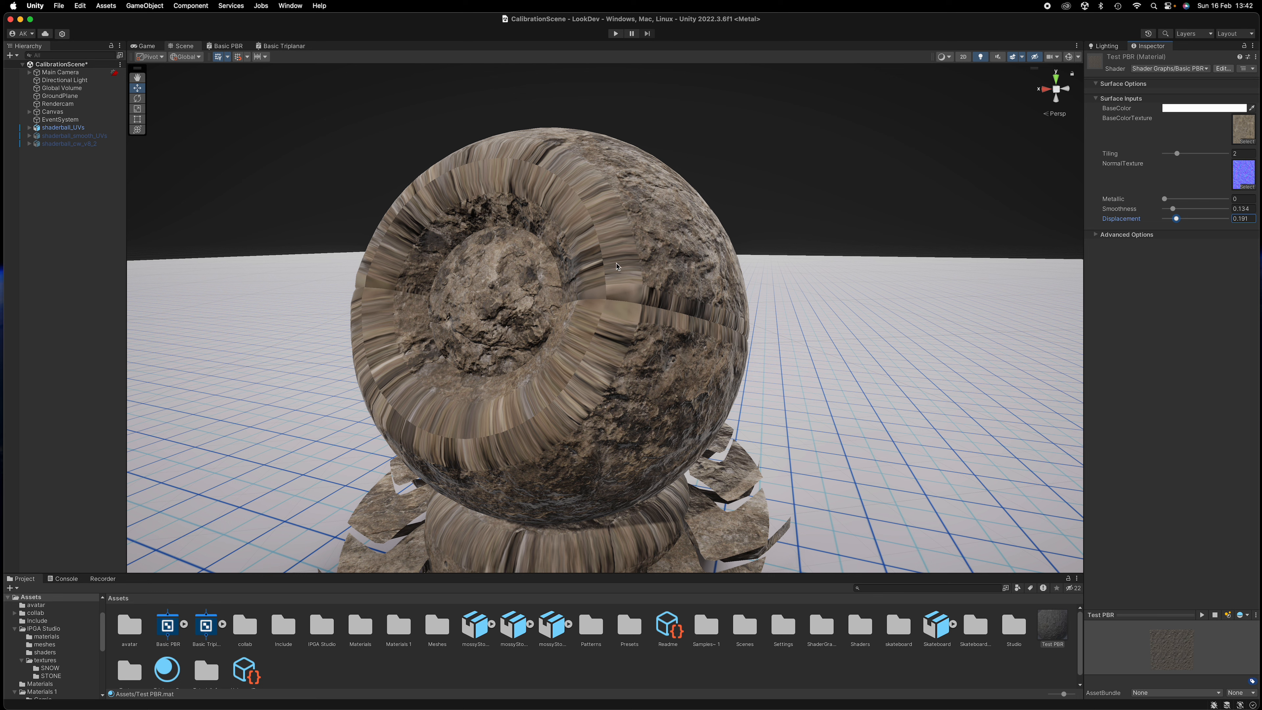
Set the Test PBR material's Displacement to 0.08 and inspect the hard edges of the shader ball's pedestal
{"action": "left_click_drag", "start_coordinate": [1175, 220], "coordinate": [1168, 224]}
{"action": "mouse_move", "coordinate": [807, 392]}
{"action": "middle_mouse_down"}
{"action": "mouse_move", "coordinate": [834, 191]}
{"action": "mouse_move", "coordinate": [800, 399]}
{"action": "middle_mouse_up"}
{"action": "right_click_drag", "start_coordinate": [801, 404], "coordinate": [891, 446], "text": "alt"}
{"action": "left_click_drag", "start_coordinate": [891, 446], "coordinate": [850, 442], "text": "alt"}
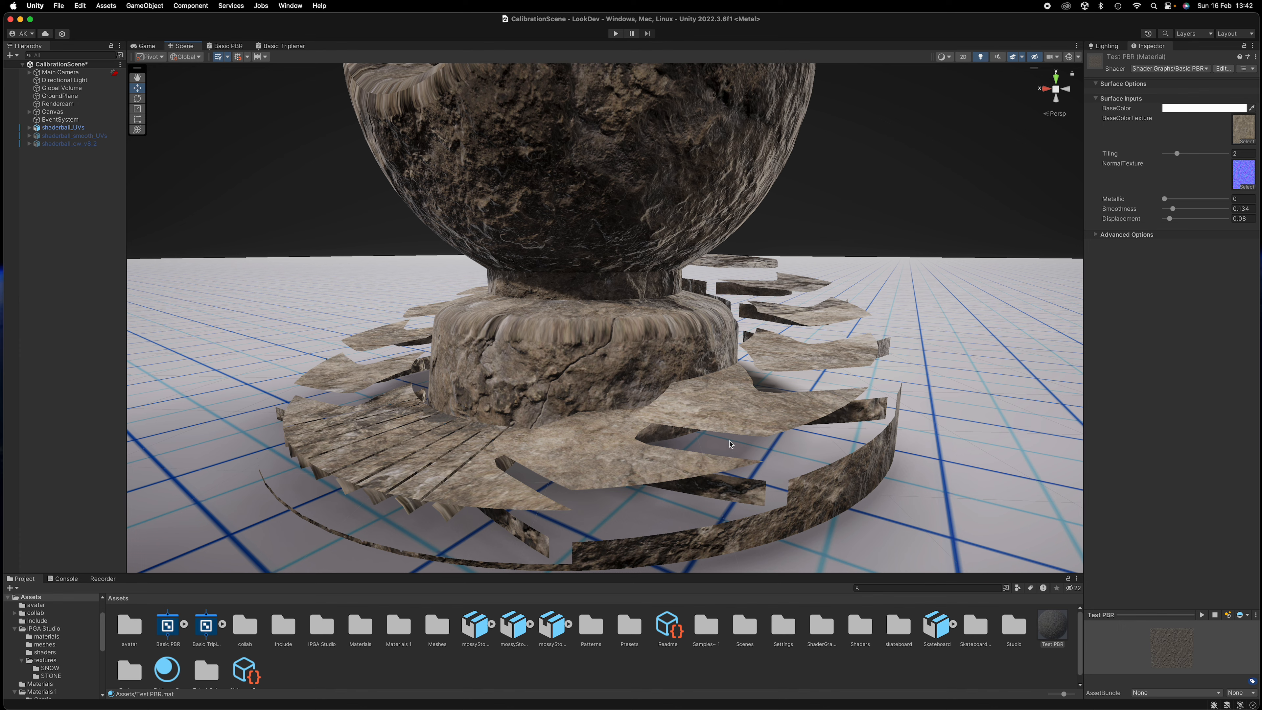
{"action": "left_click_drag", "start_coordinate": [716, 462], "coordinate": [748, 438], "text": "alt"}
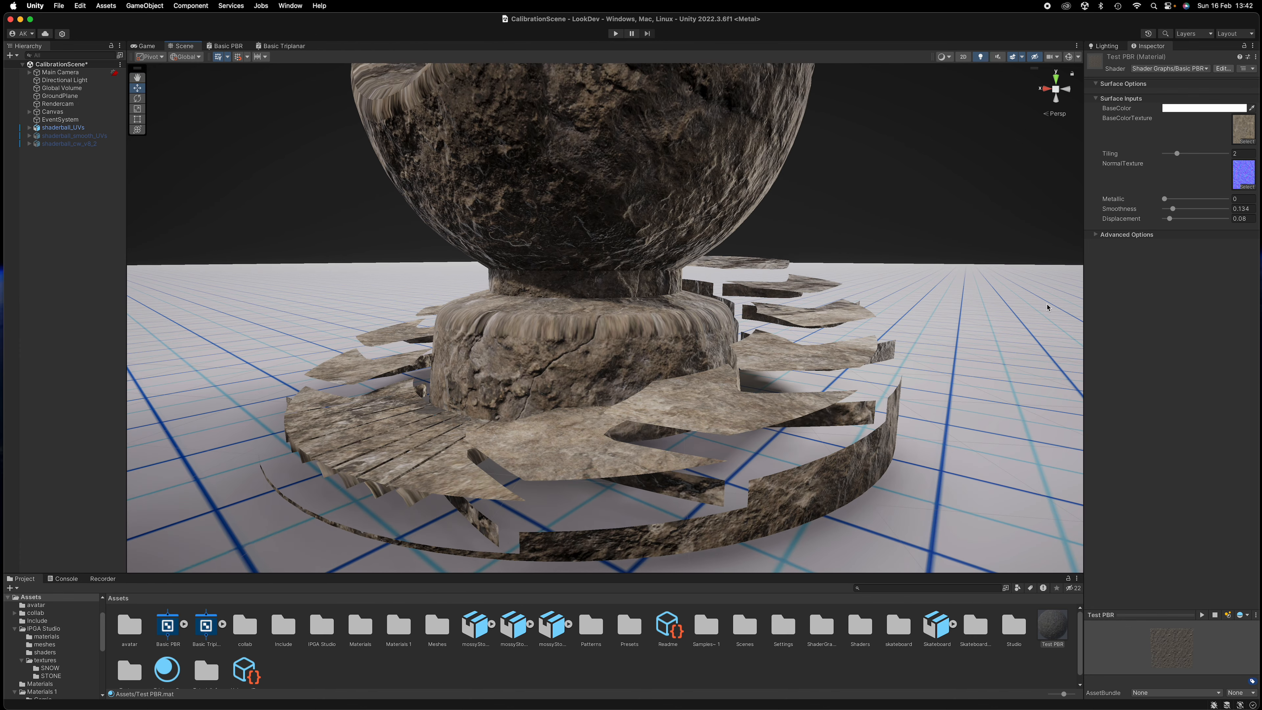
Lower Displacement to its minimum, then deactivate shaderball_UVs and activate shaderball_smooth_UVs in the scene
{"action": "left_click_drag", "start_coordinate": [1170, 218], "coordinate": [1159, 227]}
{"action": "left_click_drag", "start_coordinate": [416, 334], "coordinate": [463, 344], "text": "alt"}
{"action": "left_click", "coordinate": [64, 128]}
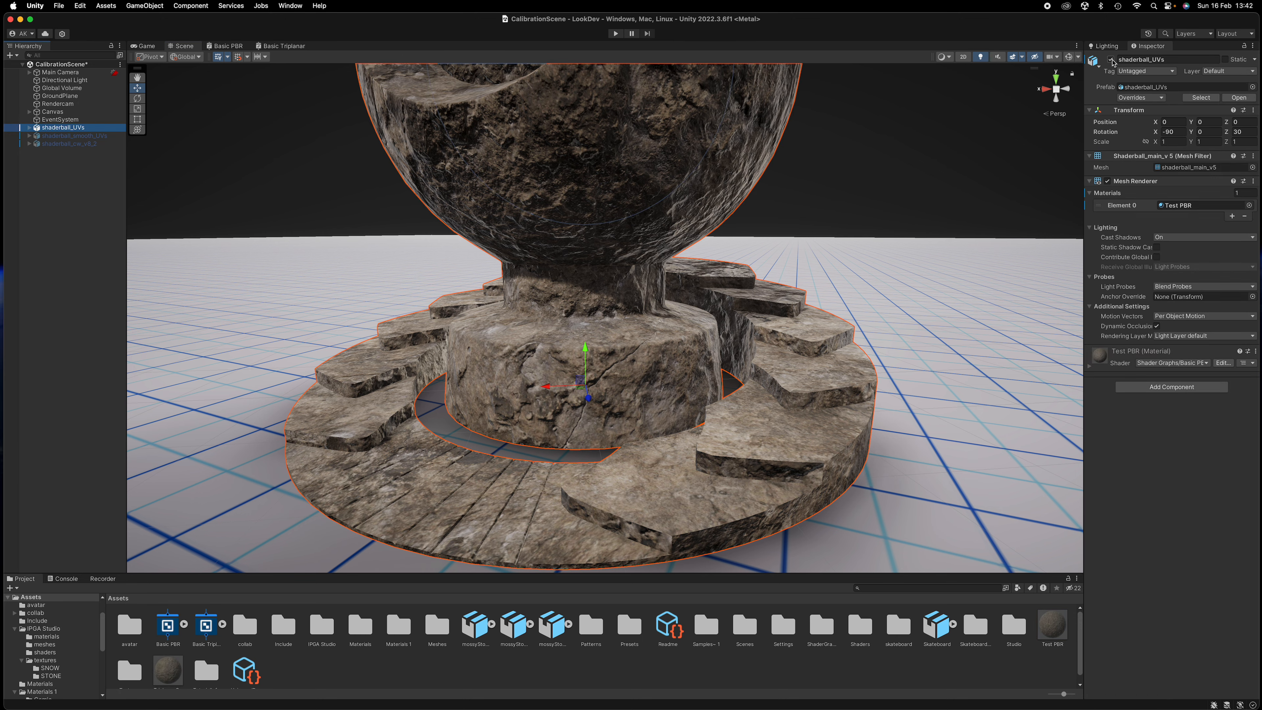
{"action": "left_click", "coordinate": [1112, 60]}
{"action": "left_click", "coordinate": [110, 136]}
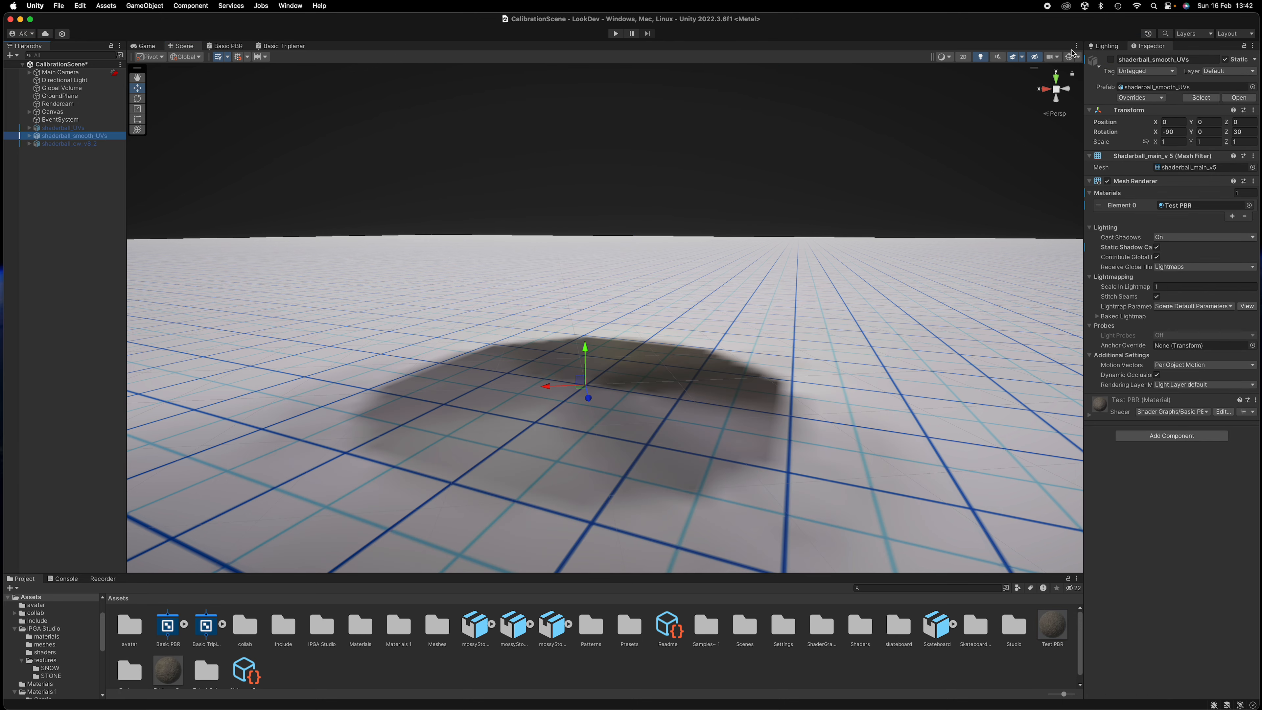
{"action": "left_click", "coordinate": [1110, 60]}
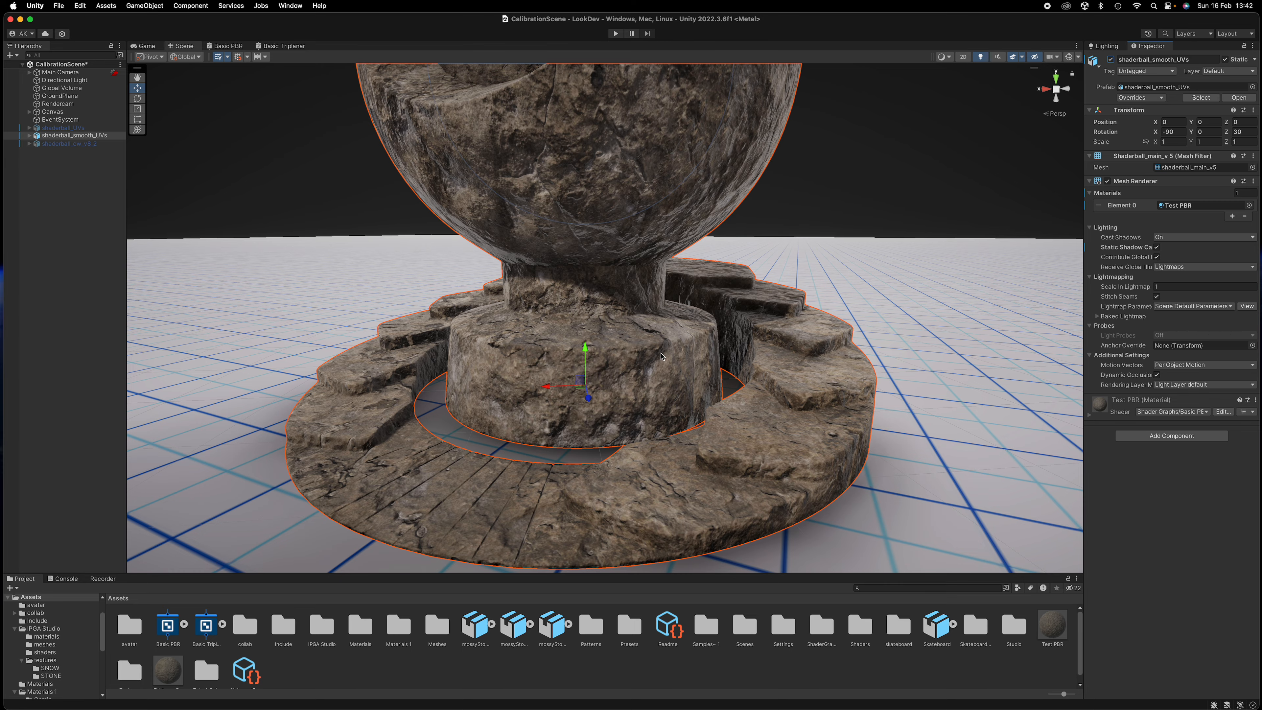
Examine the smooth shader ball's gaps, pedestal and steps from several angles and distances
{"action": "scroll", "coordinate": [661, 357], "scroll_direction": "down", "scroll_amount": 5}
{"action": "left_click_drag", "start_coordinate": [851, 223], "coordinate": [759, 331], "text": "alt"}
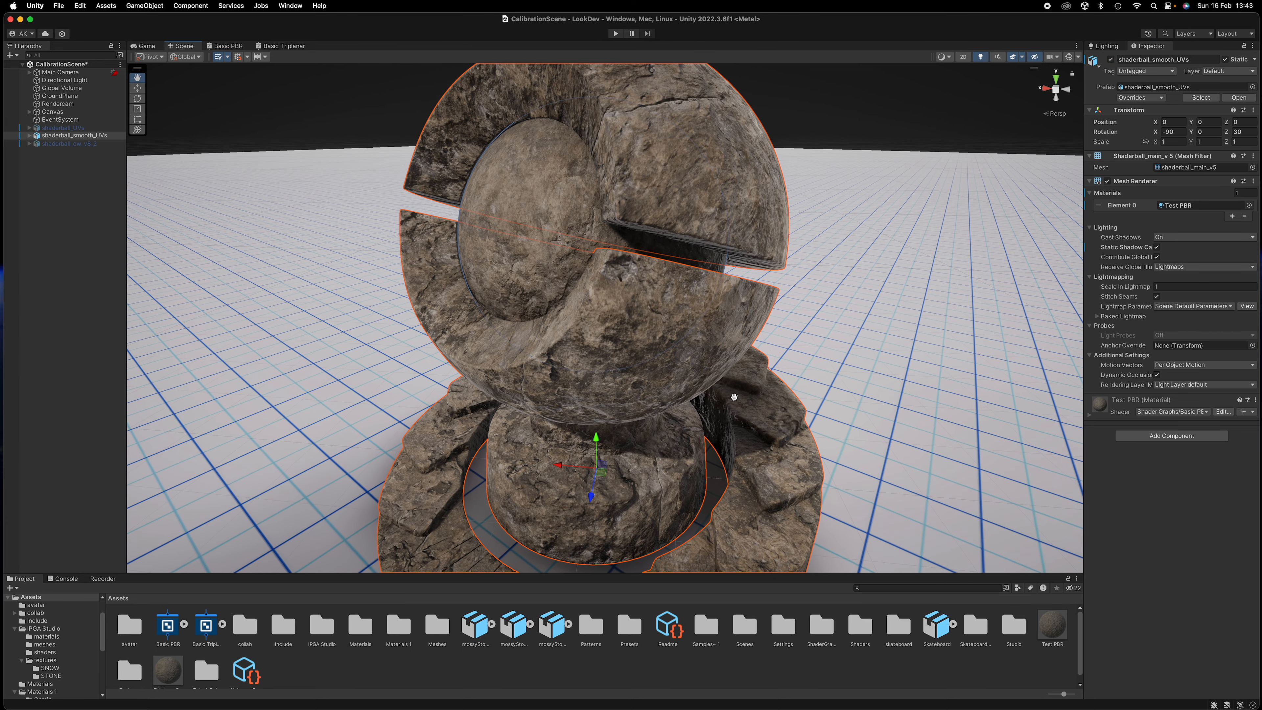
{"action": "middle_click_drag", "start_coordinate": [734, 398], "coordinate": [751, 251]}
{"action": "scroll", "coordinate": [763, 393], "scroll_direction": "up", "scroll_amount": 5}
{"action": "middle_click_drag", "start_coordinate": [788, 438], "coordinate": [676, 340]}
{"action": "scroll", "coordinate": [746, 243], "scroll_direction": "up", "scroll_amount": 3}
{"action": "left_click_drag", "start_coordinate": [637, 281], "coordinate": [693, 254], "text": "alt"}
{"action": "scroll", "coordinate": [560, 351], "scroll_direction": "down", "scroll_amount": 5}
{"action": "middle_click_drag", "start_coordinate": [694, 254], "coordinate": [718, 356]}
{"action": "left_click_drag", "start_coordinate": [797, 333], "coordinate": [726, 302], "text": "alt"}
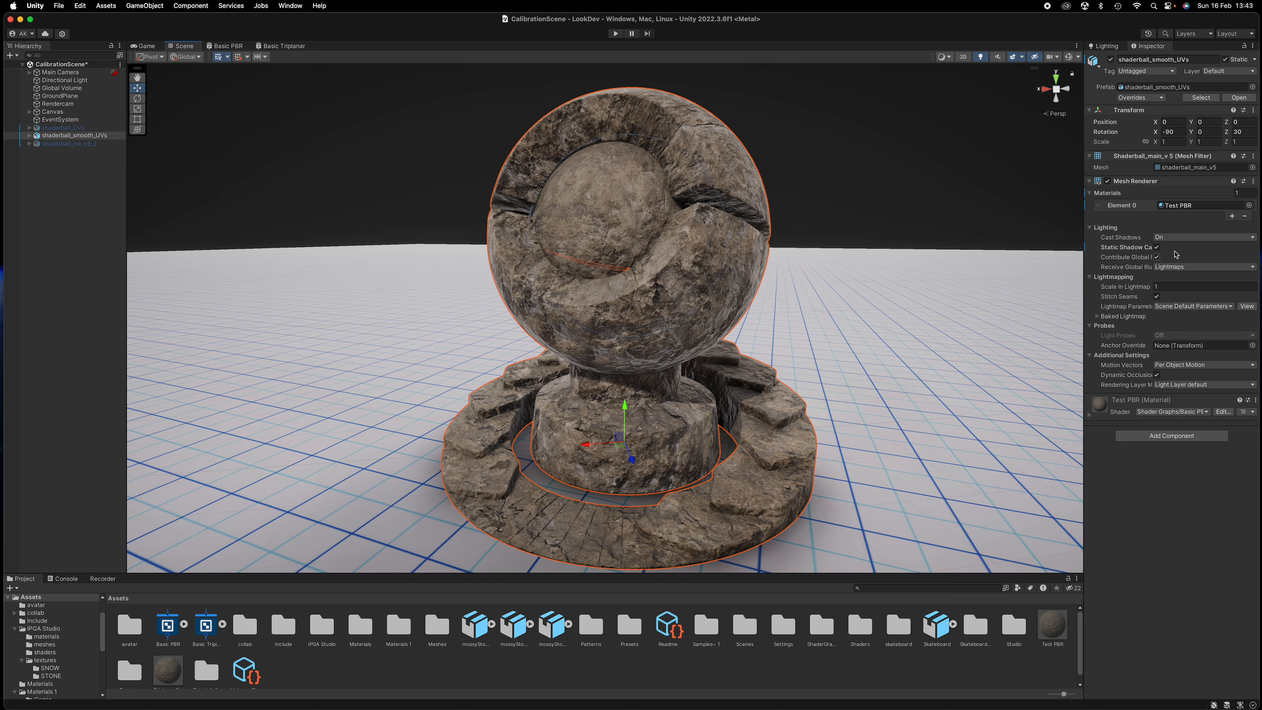
Select the Test PBR material, try Displacement at 0.072 and 0.04 on the smooth shader ball, and reset it to 0
{"action": "left_click", "coordinate": [1052, 624]}
{"action": "left_click_drag", "start_coordinate": [1166, 219], "coordinate": [1171, 222]}
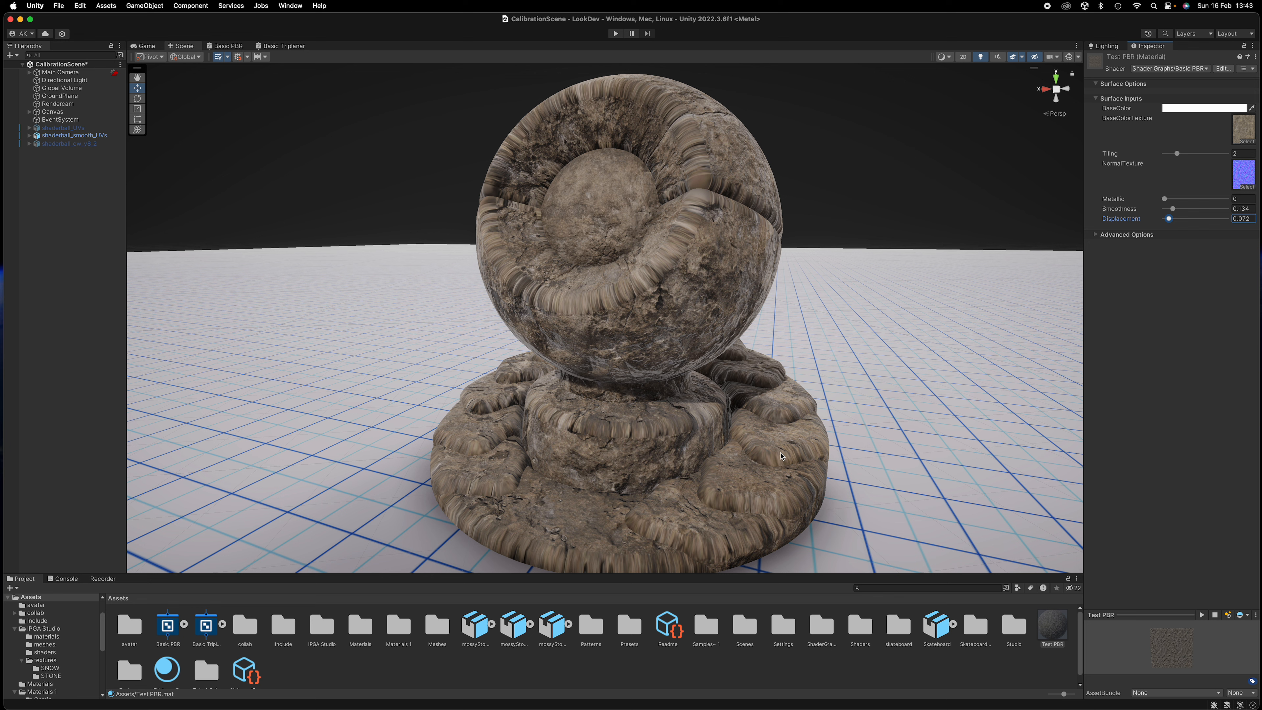
{"action": "left_click_drag", "start_coordinate": [1168, 220], "coordinate": [1167, 220]}
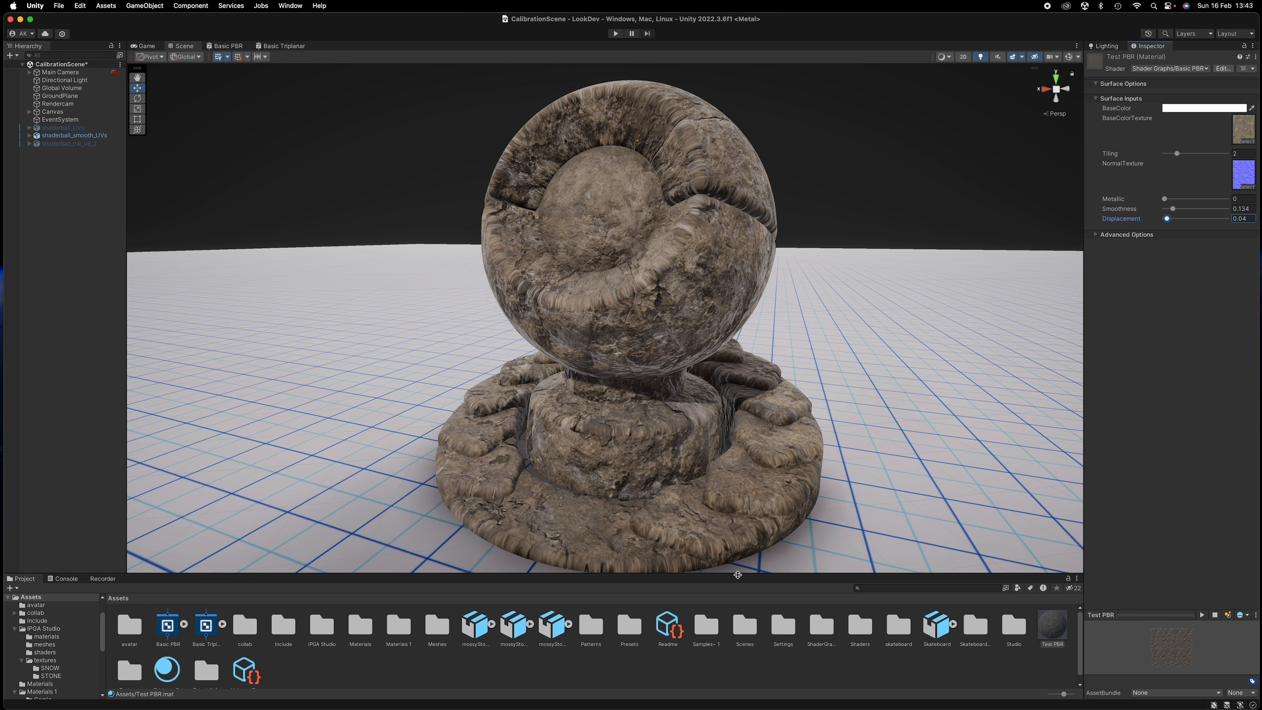
{"action": "left_click_drag", "start_coordinate": [790, 477], "coordinate": [791, 450], "text": "alt"}
{"action": "scroll", "coordinate": [791, 450], "scroll_direction": "up", "scroll_amount": 8}
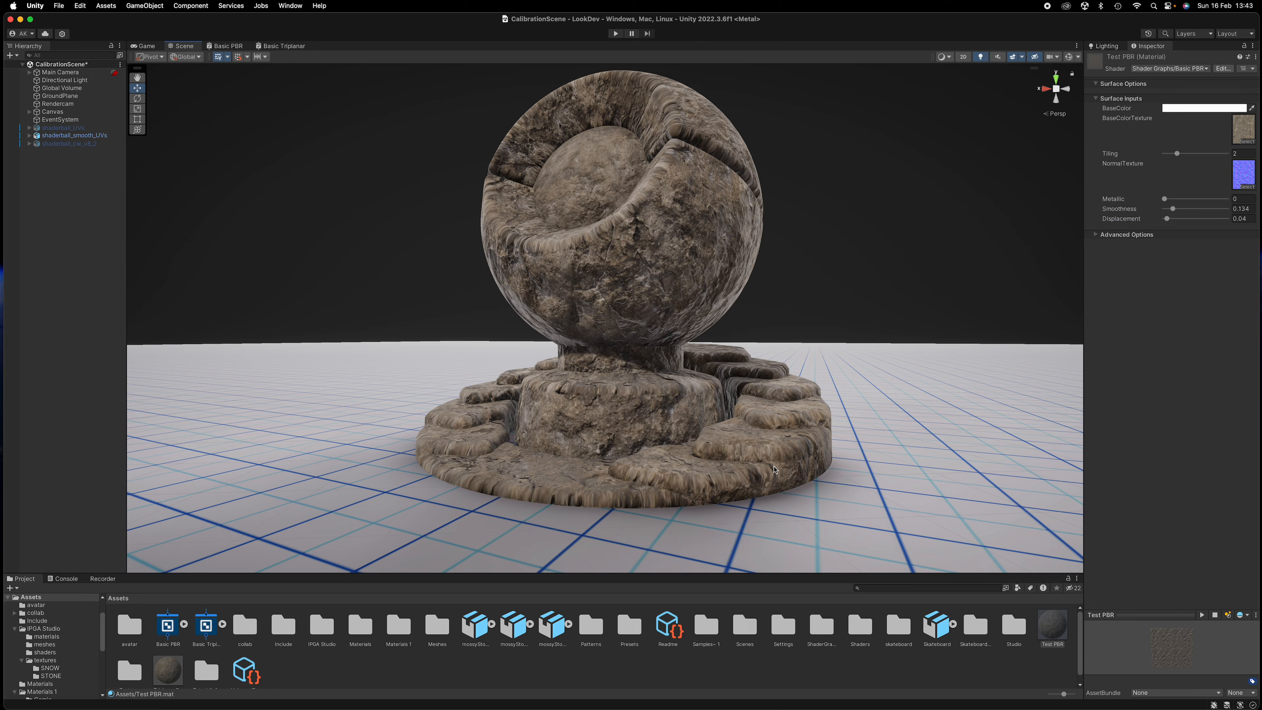
{"action": "left_click_drag", "start_coordinate": [856, 408], "coordinate": [885, 359], "text": "alt"}
{"action": "scroll", "coordinate": [785, 461], "scroll_direction": "down", "scroll_amount": 5}
{"action": "left_click_drag", "start_coordinate": [786, 464], "coordinate": [845, 383], "text": "alt"}
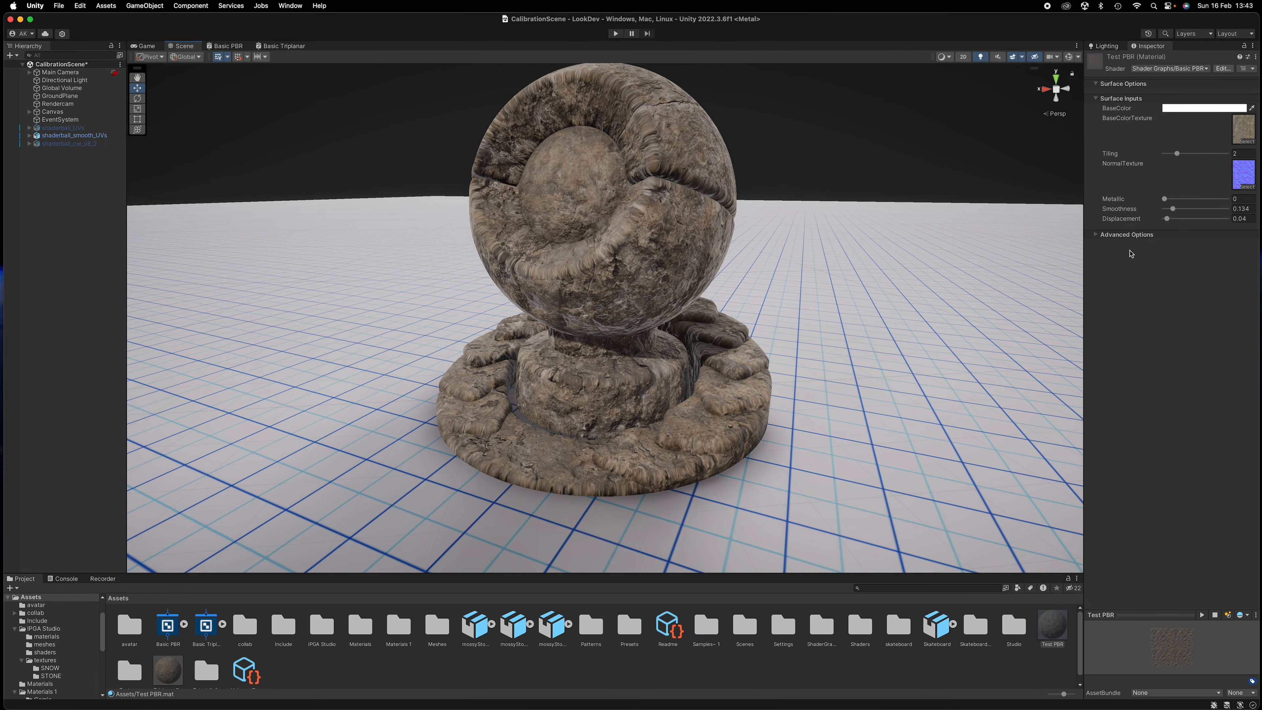
{"action": "scroll", "coordinate": [884, 384], "scroll_direction": "up", "scroll_amount": 2}
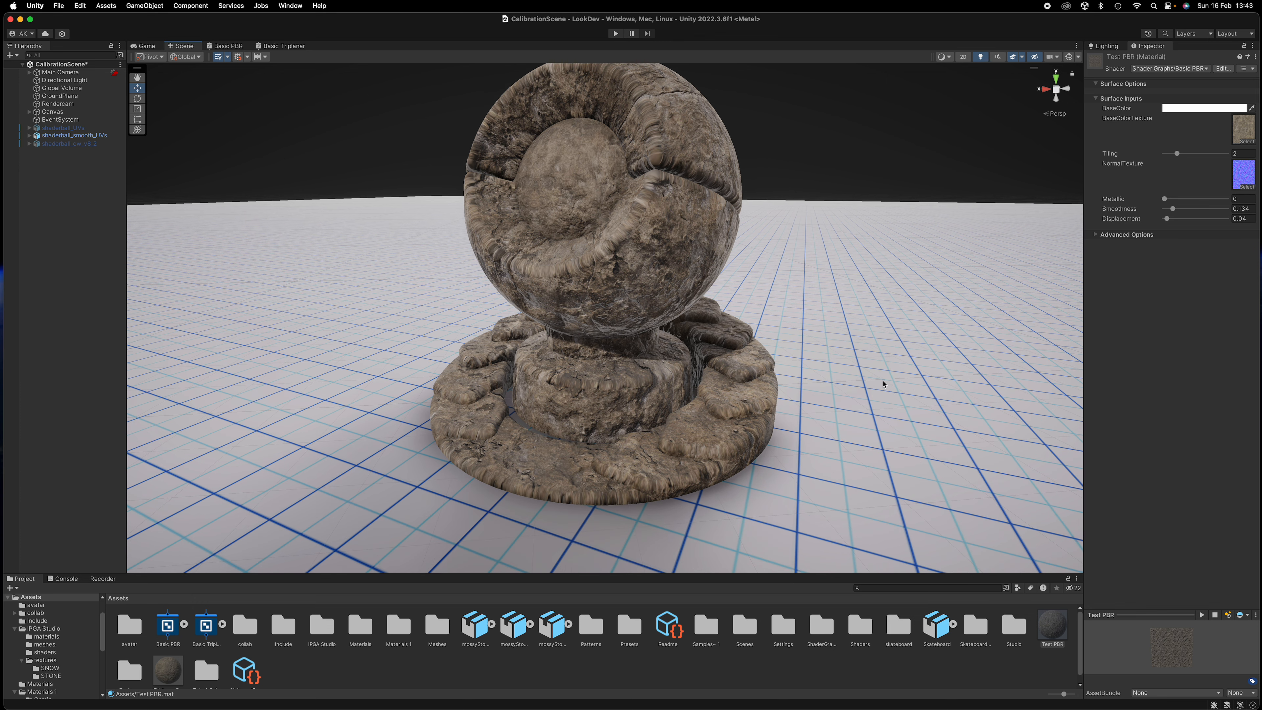
{"action": "left_click_drag", "start_coordinate": [1168, 220], "coordinate": [1166, 224]}
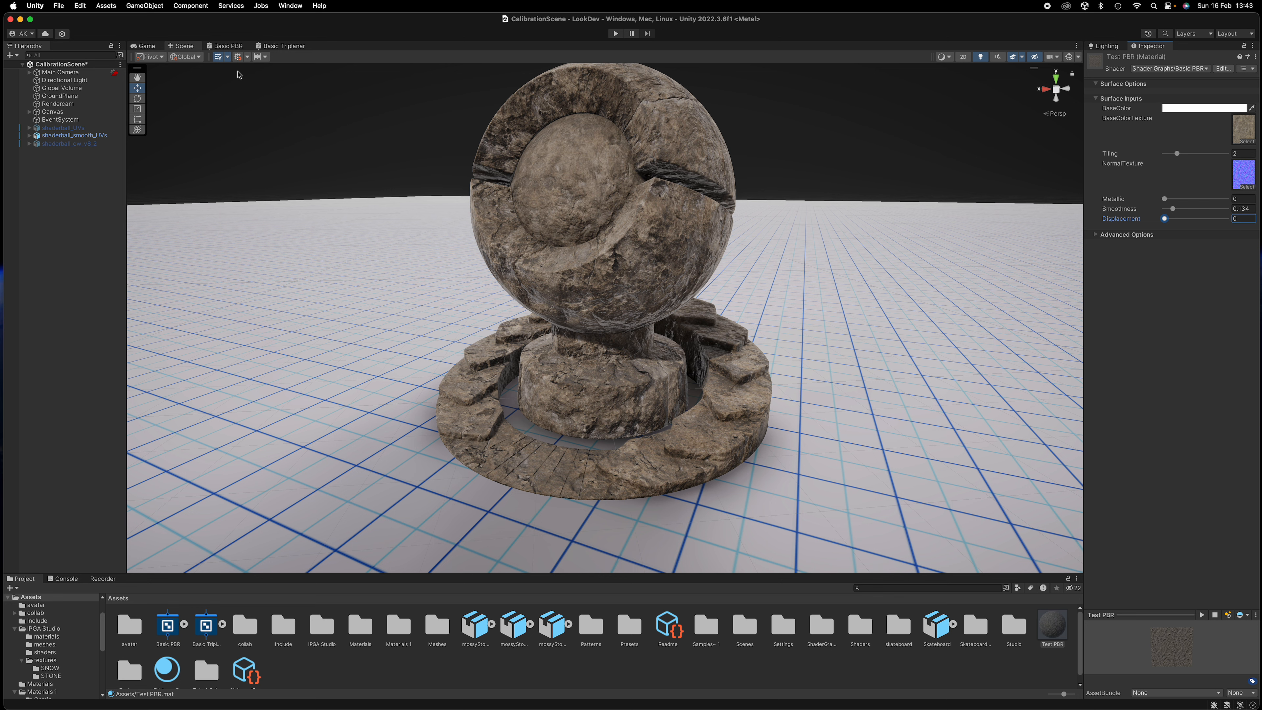
Reopen the Basic PBR graph and move the Normal Vector and Displacement nodes farther from the Multiply node
{"action": "left_click", "coordinate": [231, 47]}
{"action": "scroll", "coordinate": [596, 357], "scroll_direction": "down", "scroll_amount": 5}
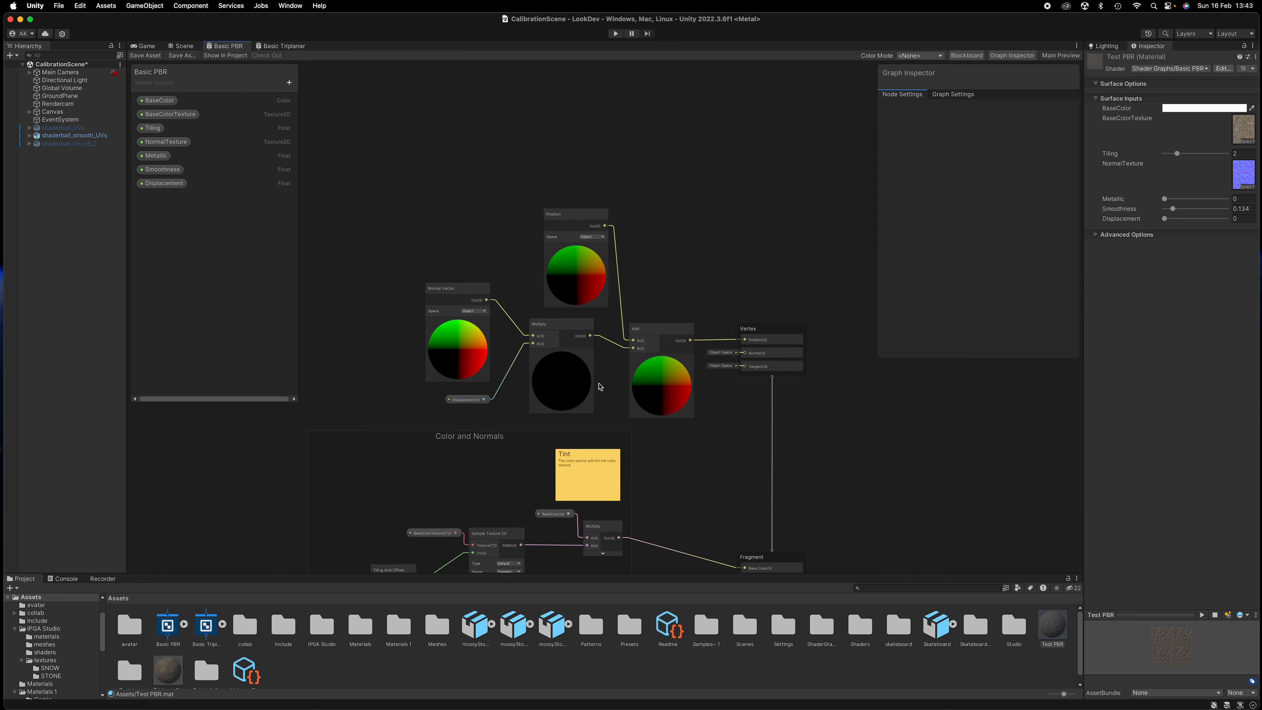
{"action": "left_click_drag", "start_coordinate": [502, 315], "coordinate": [442, 304]}
{"action": "left_click_drag", "start_coordinate": [503, 397], "coordinate": [380, 408]}
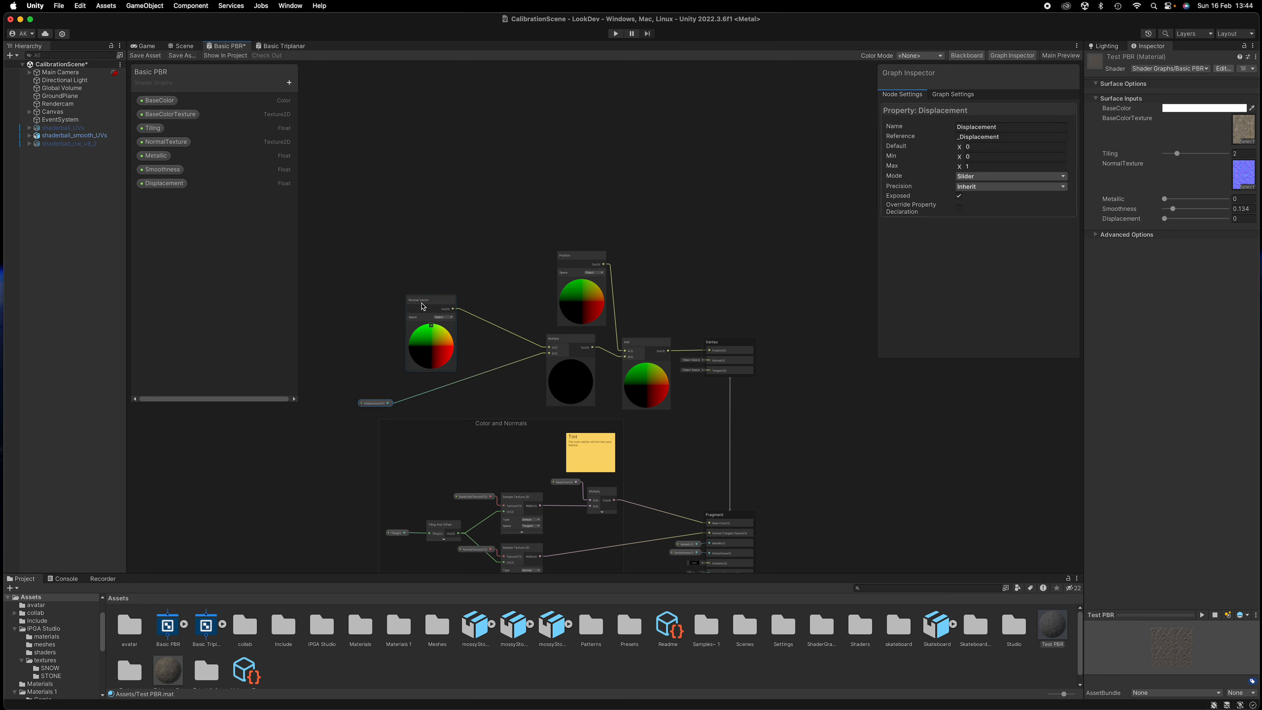
{"action": "left_click_drag", "start_coordinate": [424, 306], "coordinate": [418, 268]}
{"action": "left_click_drag", "start_coordinate": [380, 405], "coordinate": [417, 403]}
{"action": "scroll", "coordinate": [422, 394], "scroll_direction": "up", "scroll_amount": 3}
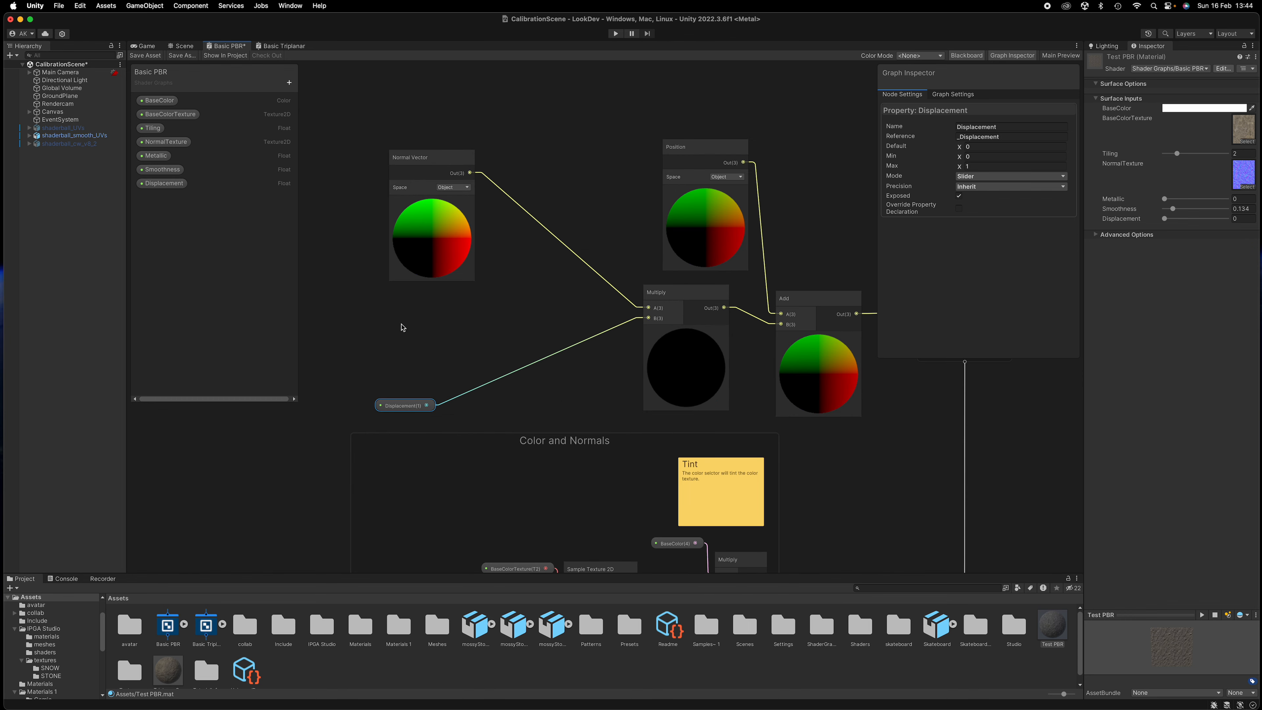
Align Normal Vector beside Position and Multiply beneath it, raise the Add node, and move Displacement farther away from Multiply
{"action": "left_click_drag", "start_coordinate": [456, 164], "coordinate": [601, 153]}
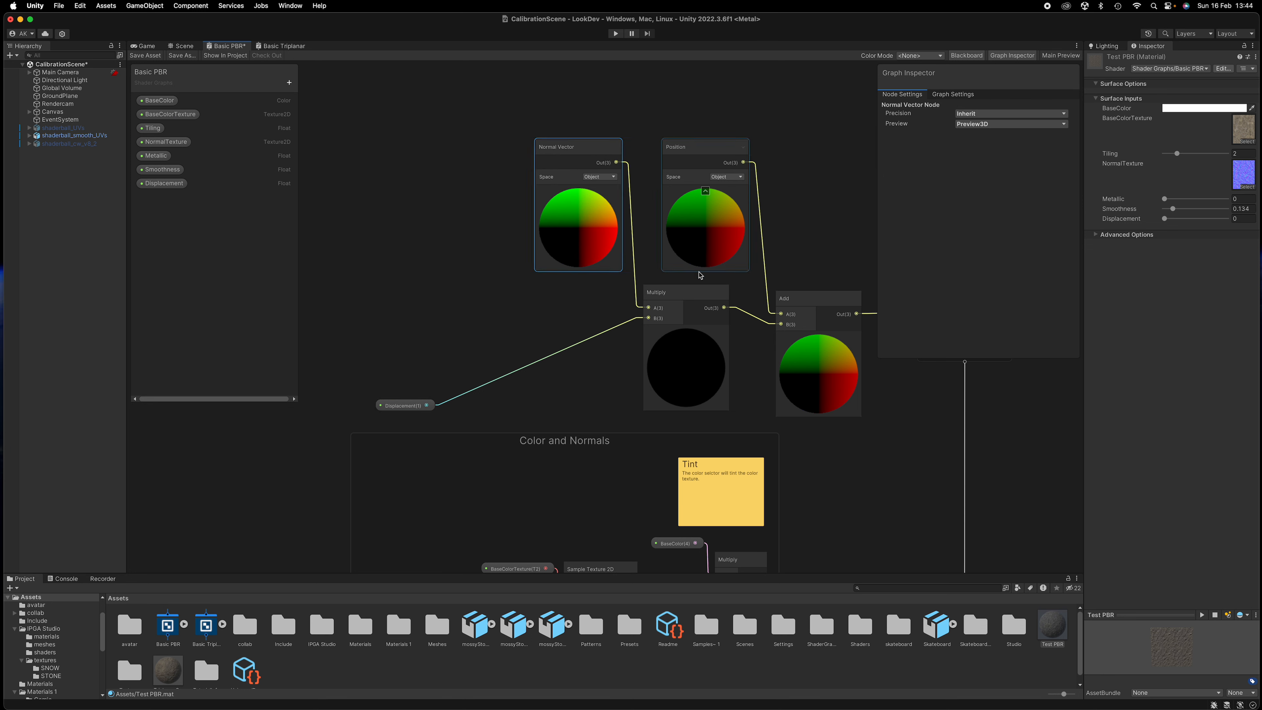
{"action": "left_click_drag", "start_coordinate": [690, 297], "coordinate": [709, 306]}
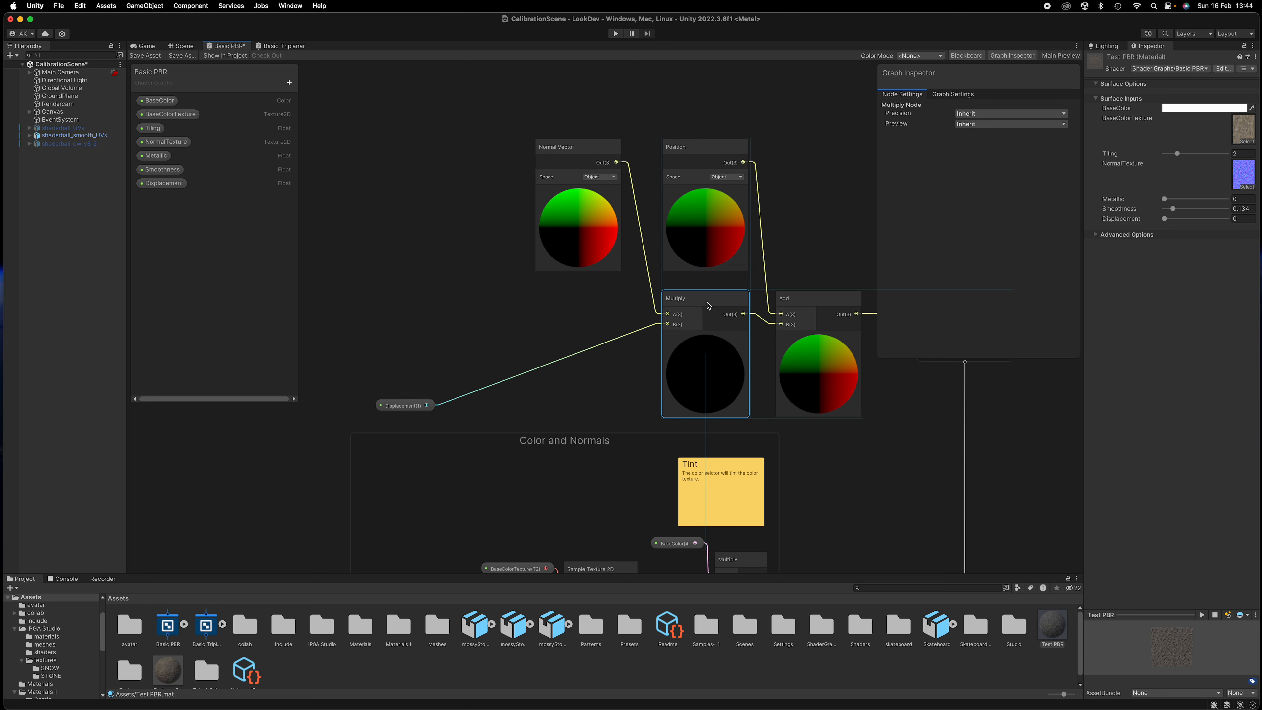
{"action": "left_click_drag", "start_coordinate": [811, 300], "coordinate": [805, 258]}
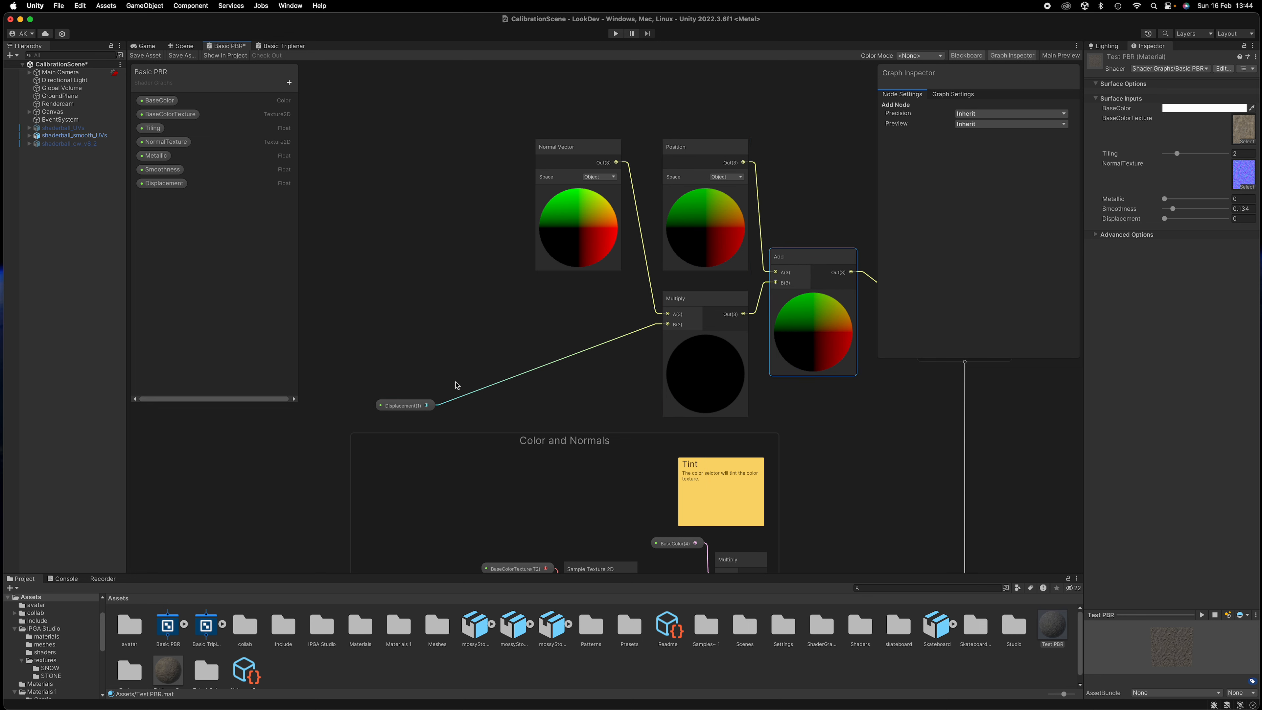
{"action": "left_click_drag", "start_coordinate": [418, 406], "coordinate": [382, 394]}
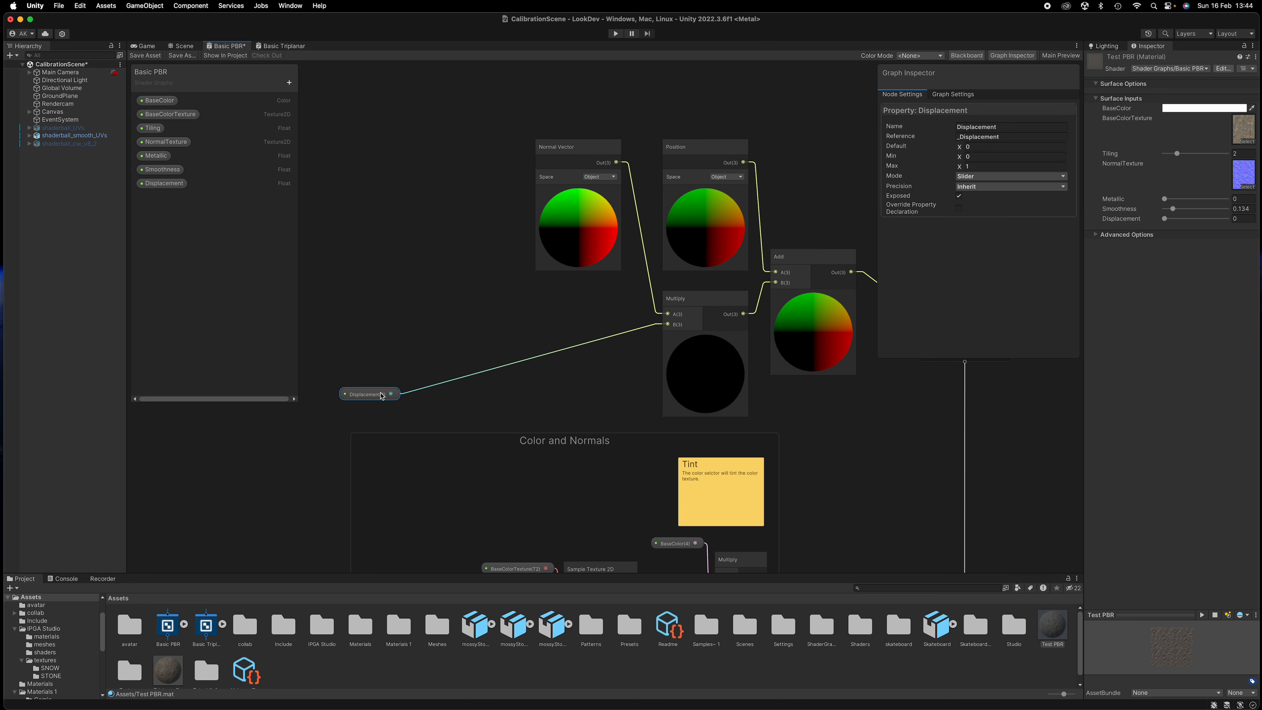
Add a Texture 2D property named HeightMap to the Basic PBR graph
{"action": "left_click", "coordinate": [290, 83]}
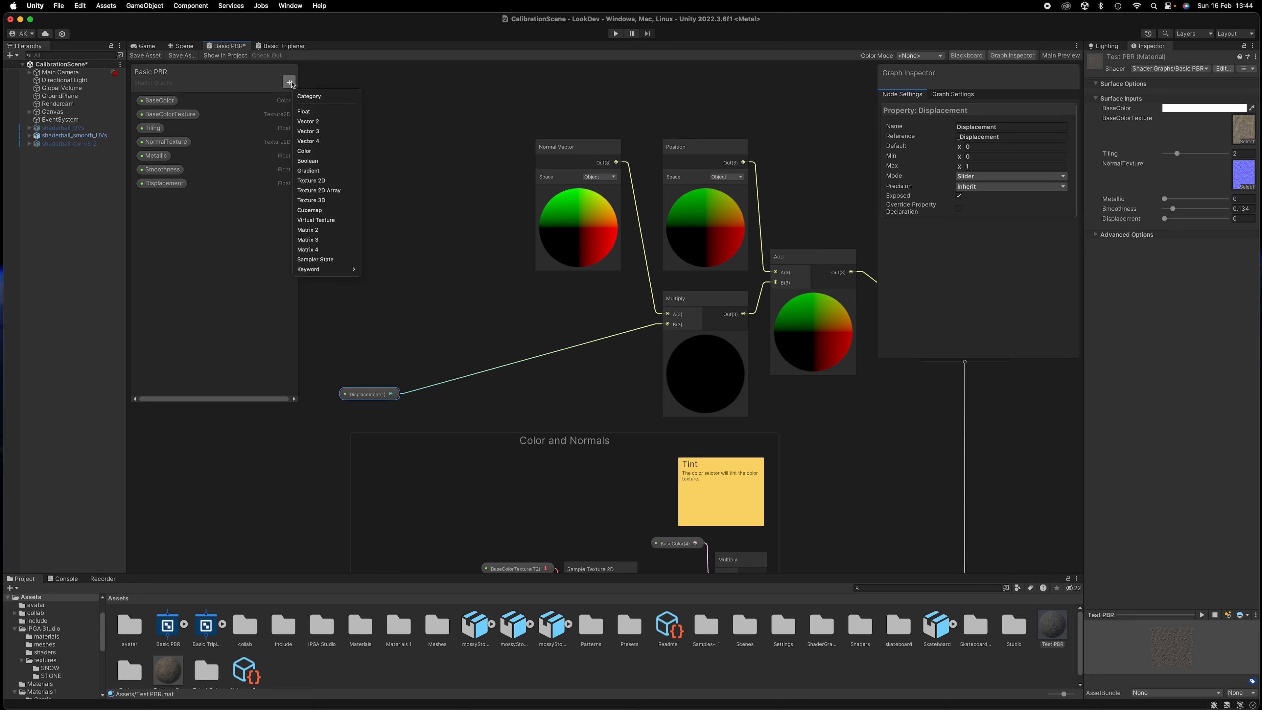
{"action": "left_click", "coordinate": [328, 181]}
{"action": "type", "text": "Height"}
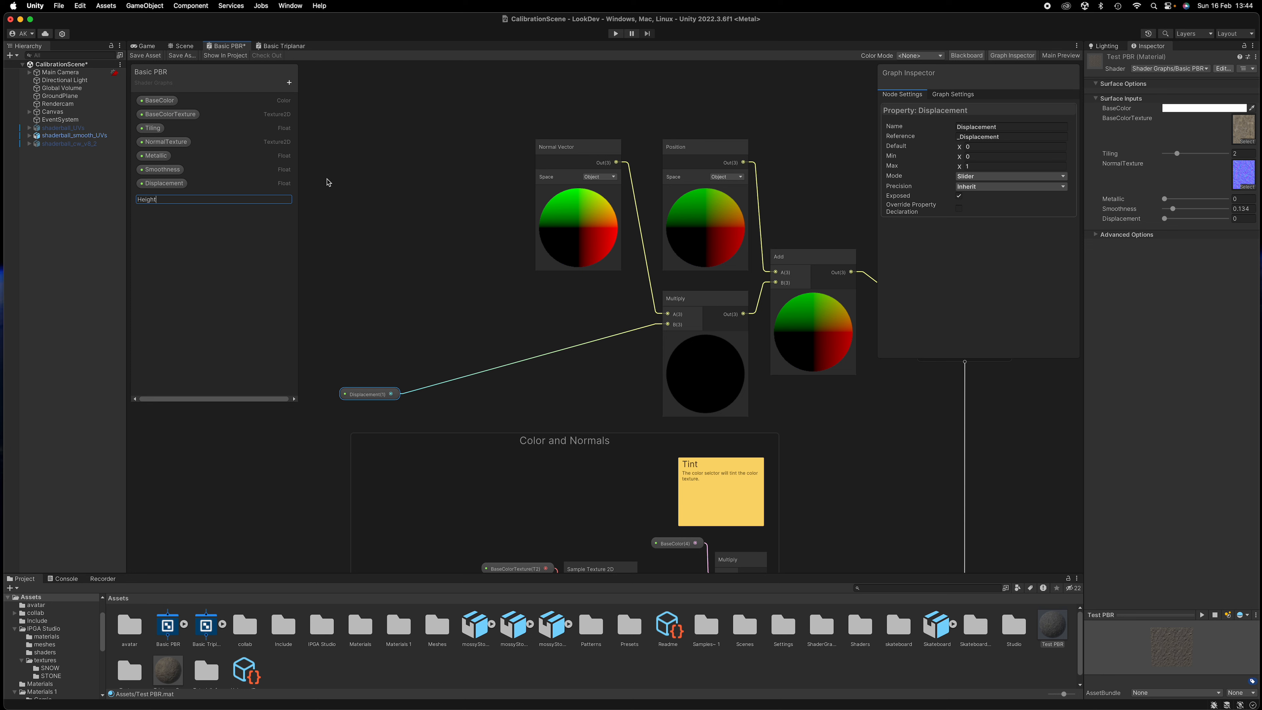
{"action": "type", "text": "Map"}
{"action": "key", "text": "Return"}
Place the HeightMap property above the Displacement node and search for a sample texture node to connect to its output
{"action": "left_click_drag", "start_coordinate": [158, 197], "coordinate": [469, 311]}
{"action": "type", "text": "sample"}
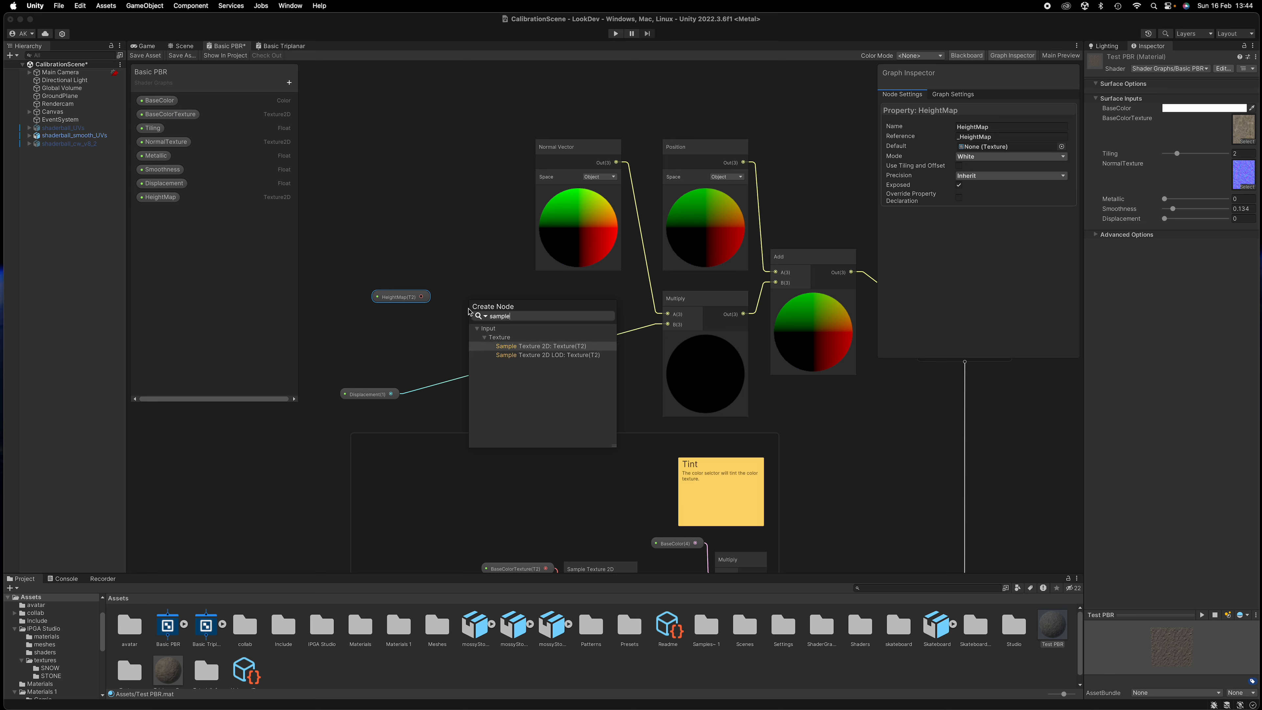
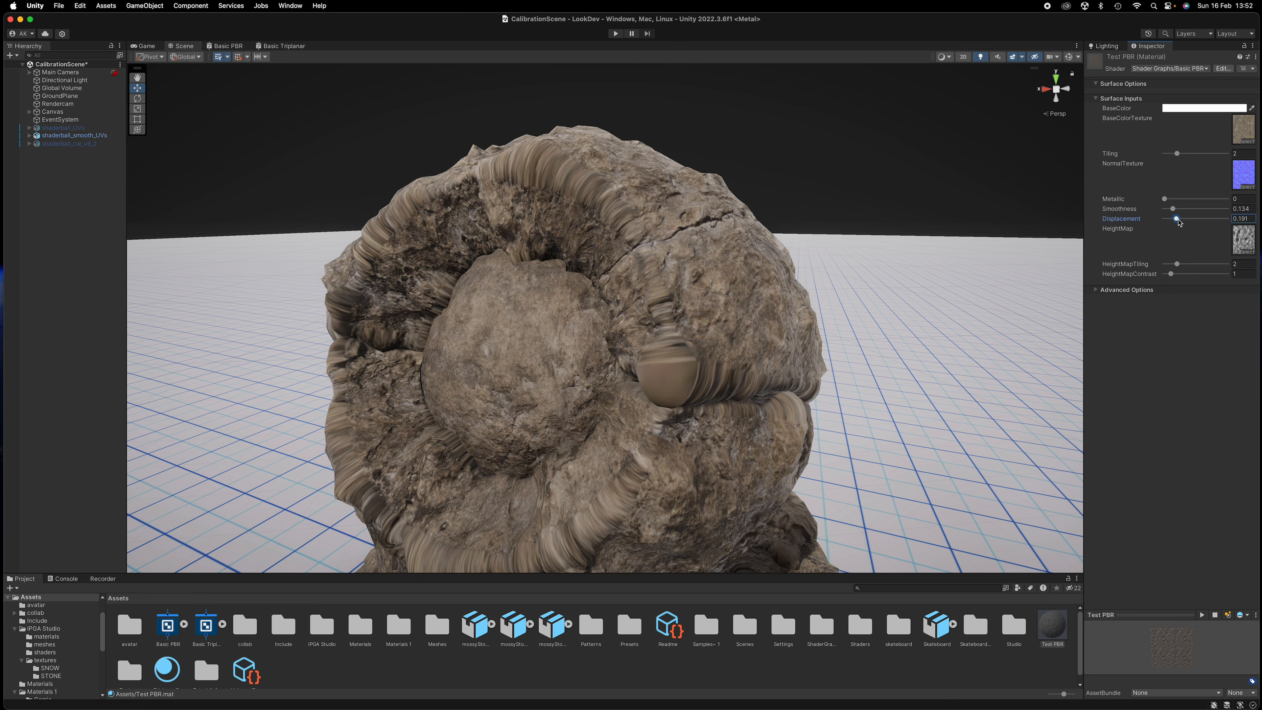
Set the Test PBR material's HeightMapContrast to 3.94 and Displacement to 0.016, and check the ball from the side
{"action": "left_click_drag", "start_coordinate": [1171, 274], "coordinate": [1190, 277]}
{"action": "left_click_drag", "start_coordinate": [1176, 222], "coordinate": [1166, 224]}
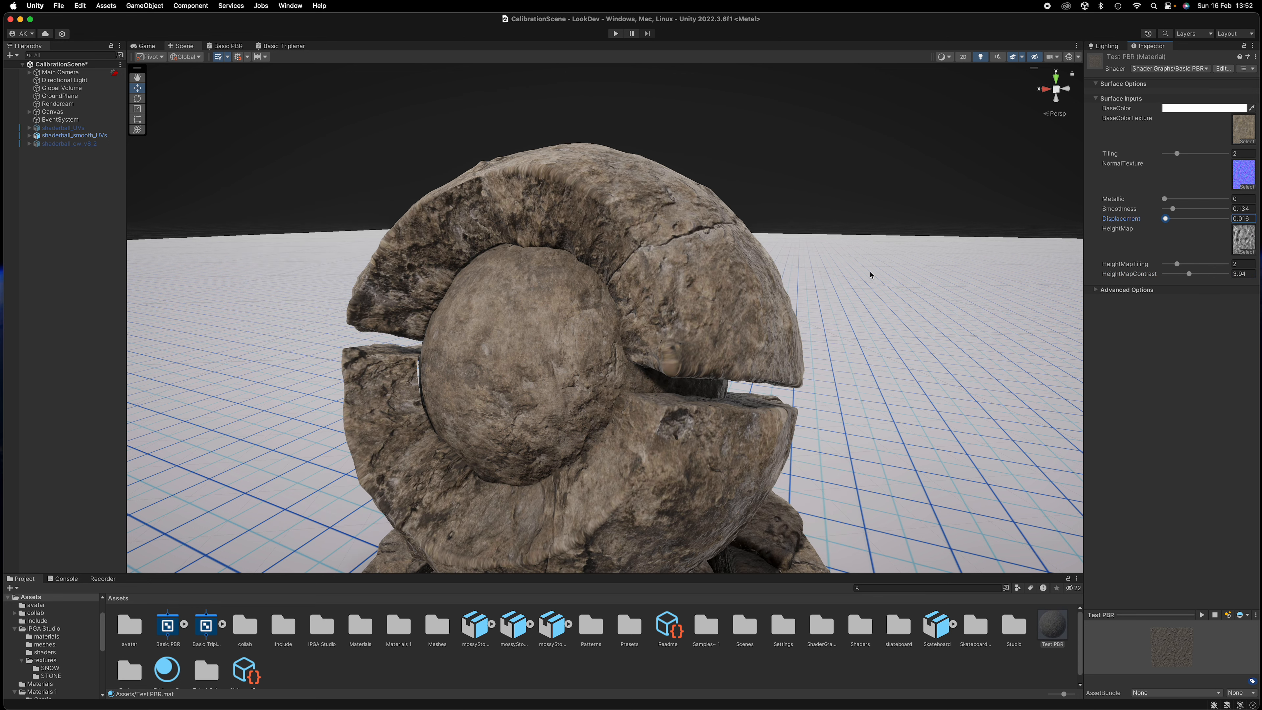
{"action": "left_click_drag", "start_coordinate": [720, 325], "coordinate": [685, 343], "text": "alt"}
{"action": "left_click_drag", "start_coordinate": [760, 312], "coordinate": [964, 291], "text": "alt"}
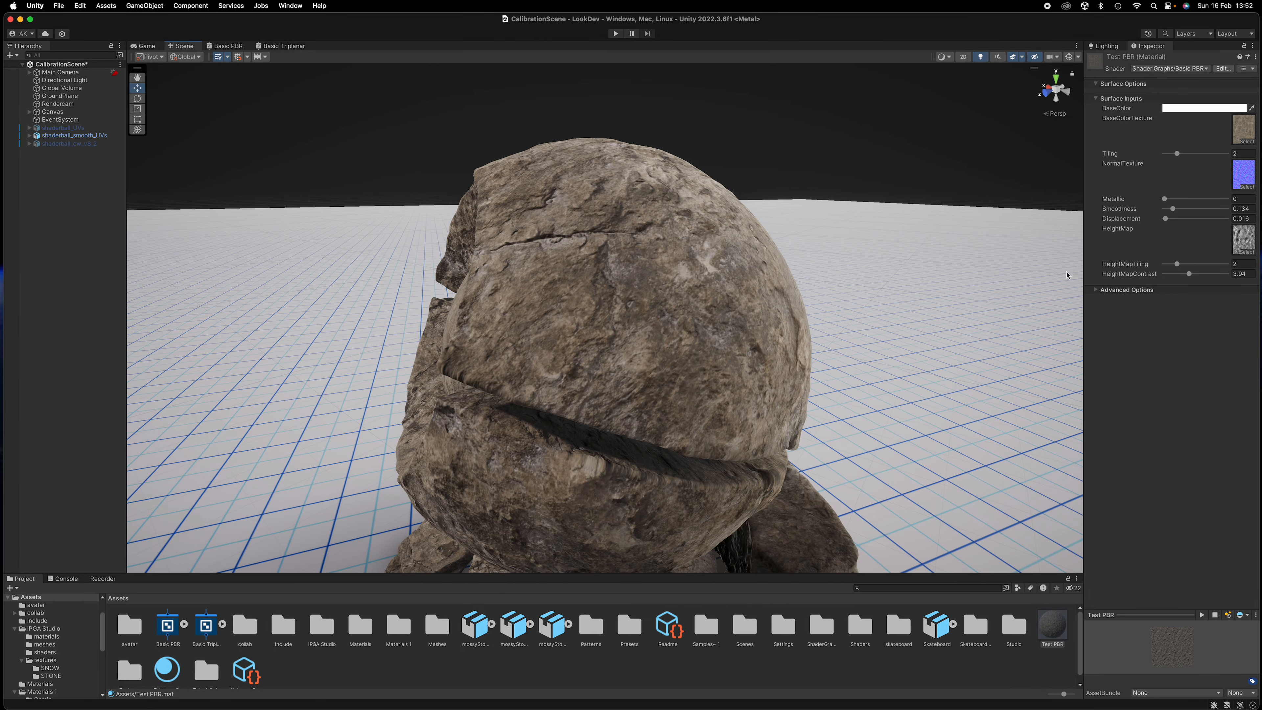
Set HeightMapContrast to 1.87 and check the relief on the front of the ball and its pedestal
{"action": "mouse_move", "coordinate": [1194, 277]}
{"action": "left_mouse_down"}
{"action": "mouse_move", "coordinate": [1223, 281]}
{"action": "mouse_move", "coordinate": [1176, 284]}
{"action": "left_mouse_up"}
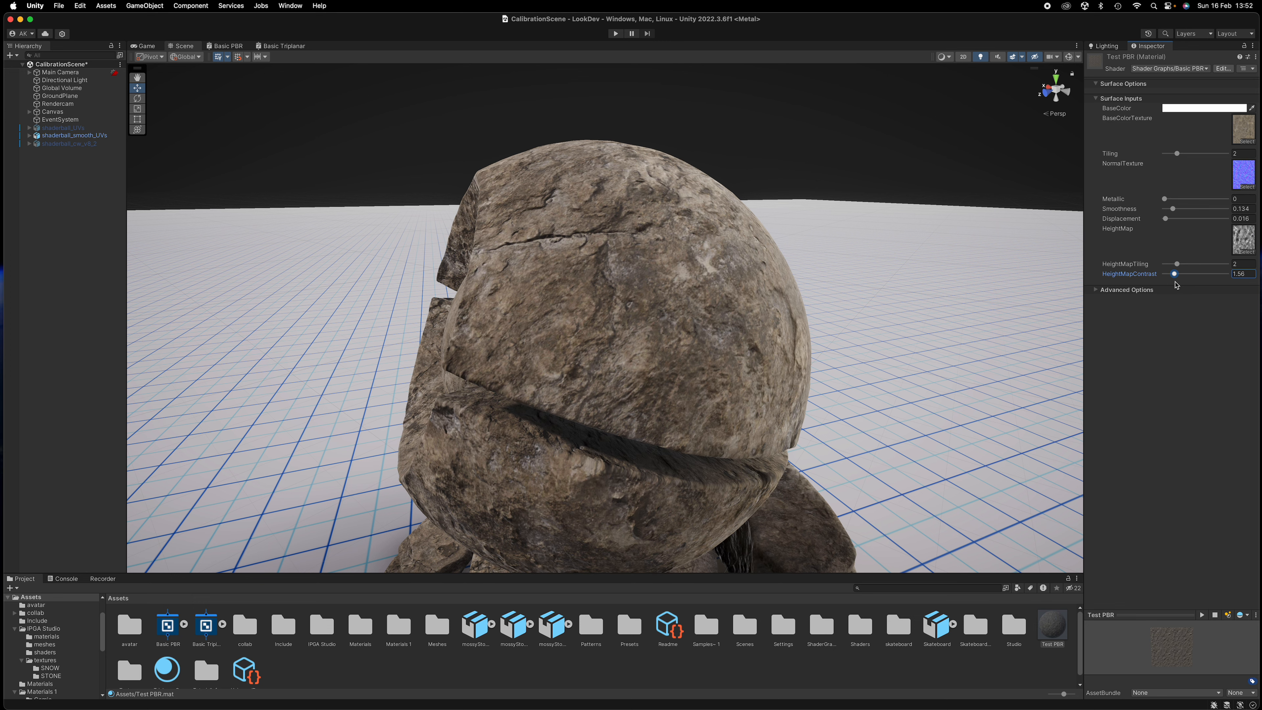
{"action": "left_click_drag", "start_coordinate": [631, 278], "coordinate": [811, 375], "text": "alt"}
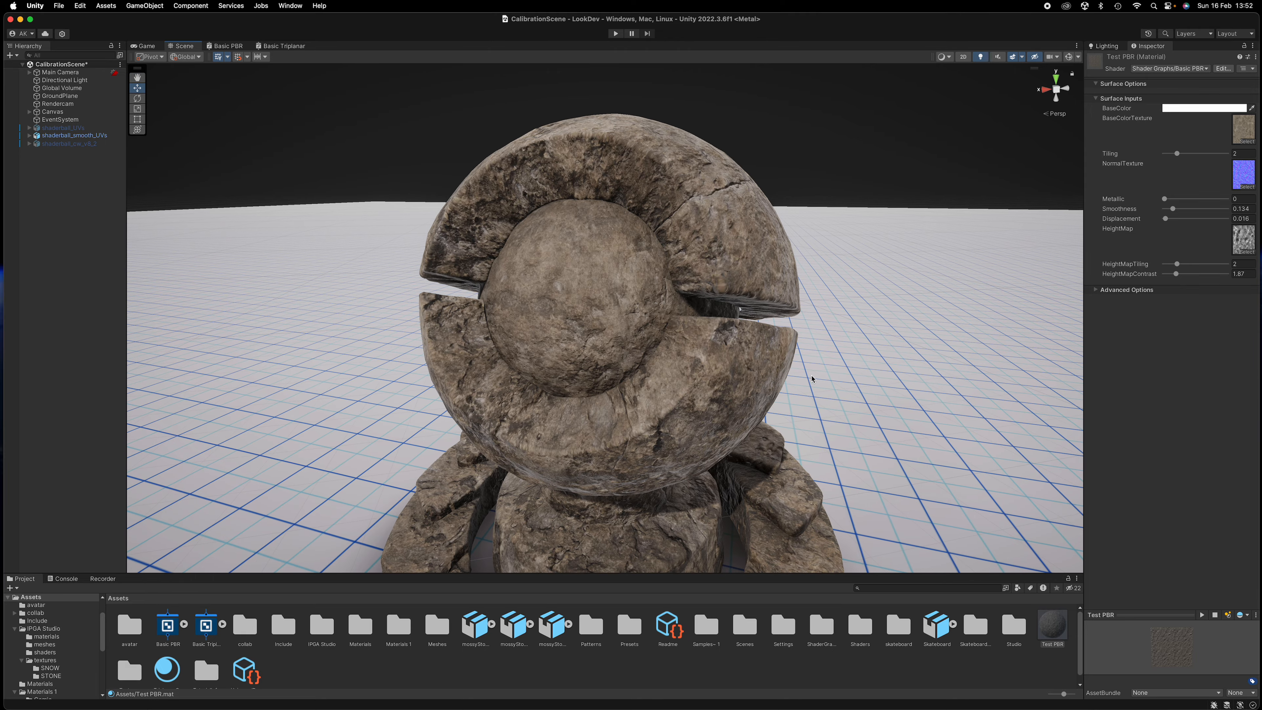
{"action": "left_click_drag", "start_coordinate": [832, 464], "coordinate": [702, 328], "text": "alt"}
{"action": "scroll", "coordinate": [800, 353], "scroll_direction": "up", "scroll_amount": 3}
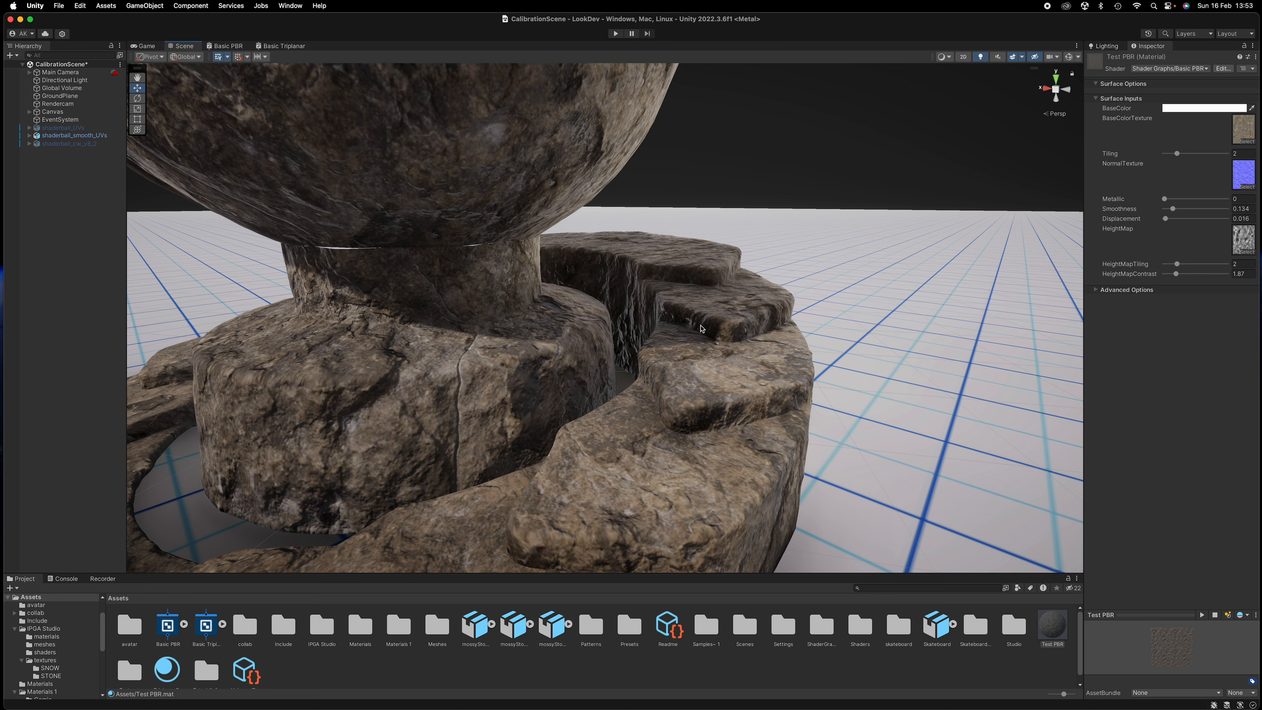
Examine the displaced rock surface on the pedestal steps, the ball's gap and its upper rim up close
{"action": "left_click_drag", "start_coordinate": [881, 276], "coordinate": [826, 377], "text": "alt"}
{"action": "scroll", "coordinate": [826, 376], "scroll_direction": "down", "scroll_amount": 10}
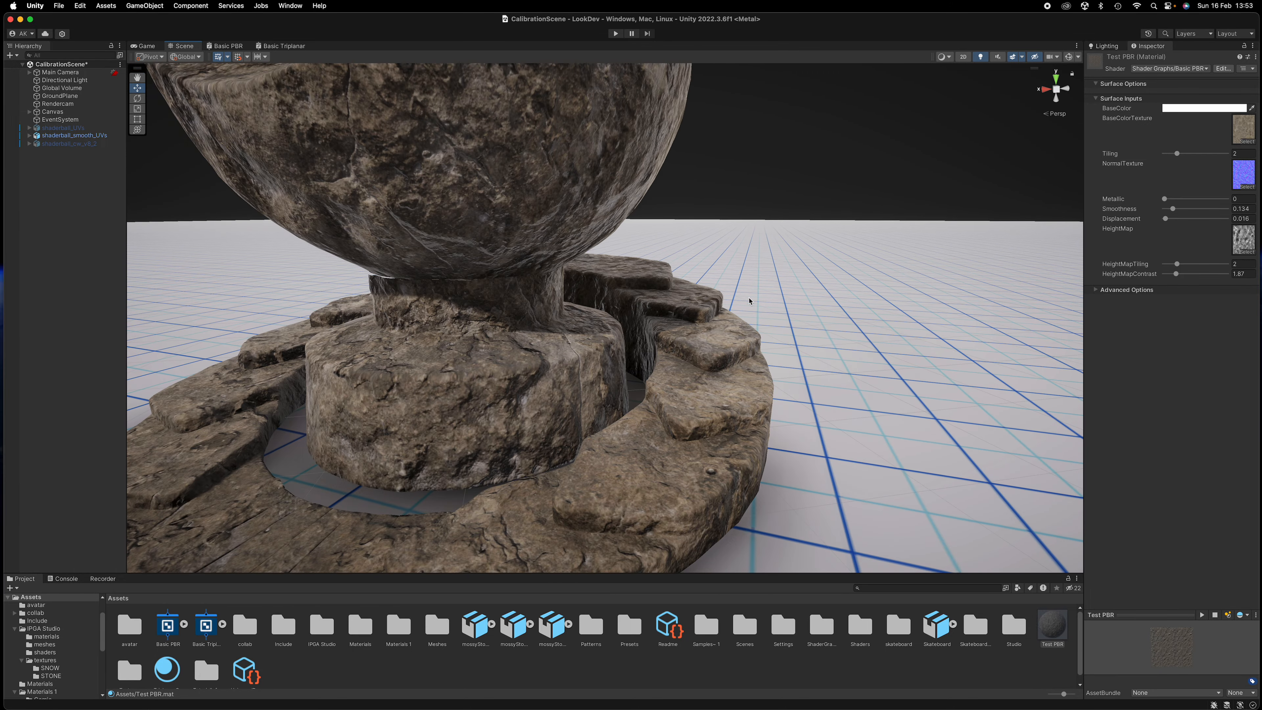
{"action": "scroll", "coordinate": [714, 299], "scroll_direction": "down", "scroll_amount": 3}
{"action": "left_click_drag", "start_coordinate": [713, 299], "coordinate": [725, 327]}
{"action": "scroll", "coordinate": [724, 327], "scroll_direction": "up", "scroll_amount": 3}
{"action": "left_click_drag", "start_coordinate": [718, 234], "coordinate": [728, 331]}
{"action": "scroll", "coordinate": [739, 360], "scroll_direction": "up", "scroll_amount": 5}
{"action": "scroll", "coordinate": [696, 341], "scroll_direction": "up", "scroll_amount": 5}
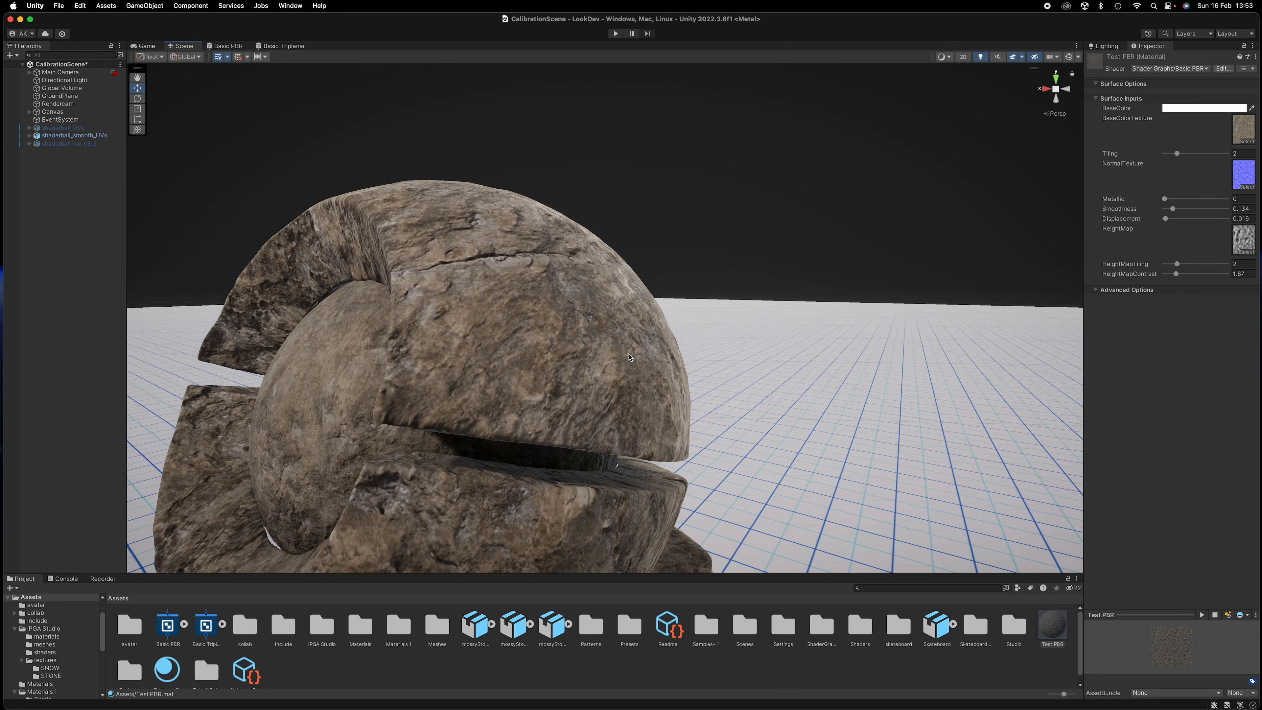
{"action": "left_click_drag", "start_coordinate": [621, 351], "coordinate": [686, 371], "text": "alt"}
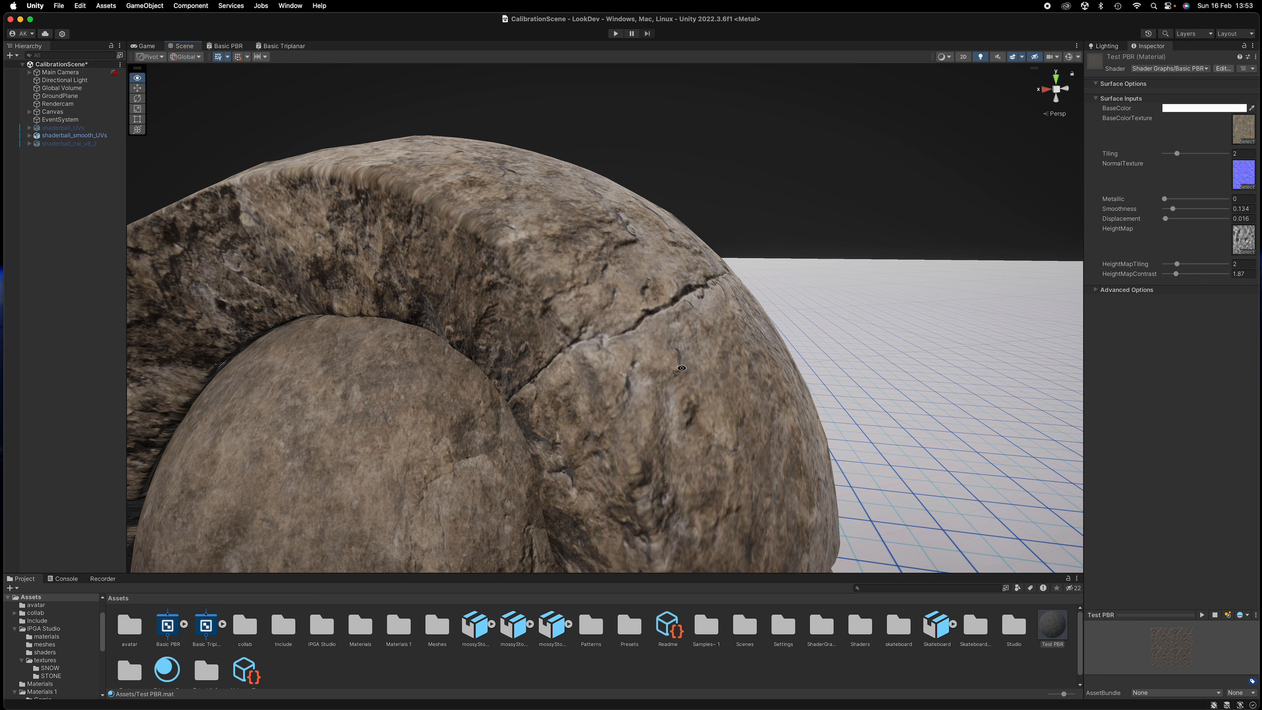
Set HeightMapContrast to 2.51, lower Displacement to 0.008, and raise HeightMapContrast to 8.63
{"action": "mouse_move", "coordinate": [1177, 276]}
{"action": "left_mouse_down"}
{"action": "mouse_move", "coordinate": [1199, 278]}
{"action": "mouse_move", "coordinate": [1163, 282]}
{"action": "mouse_move", "coordinate": [1182, 284]}
{"action": "left_mouse_up"}
{"action": "left_click_drag", "start_coordinate": [751, 386], "coordinate": [825, 376], "text": "alt"}
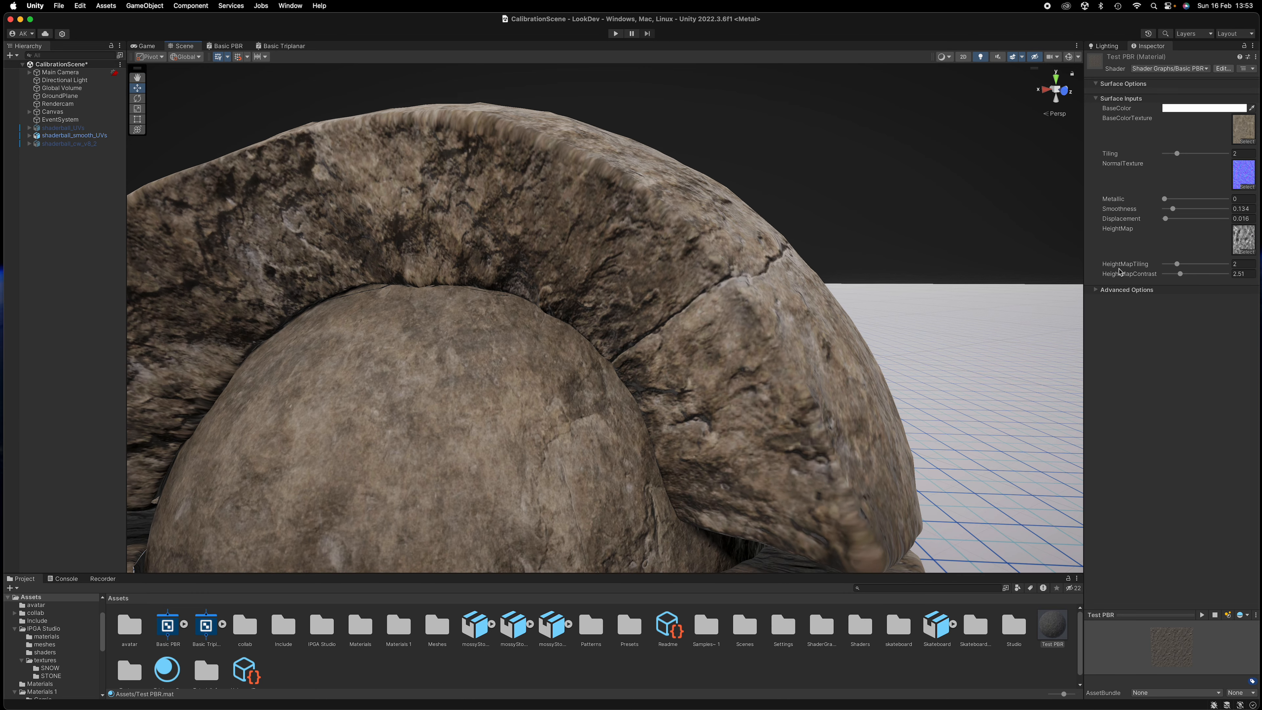
{"action": "left_click", "coordinate": [1164, 219]}
{"action": "left_click_drag", "start_coordinate": [1164, 219], "coordinate": [1165, 220]}
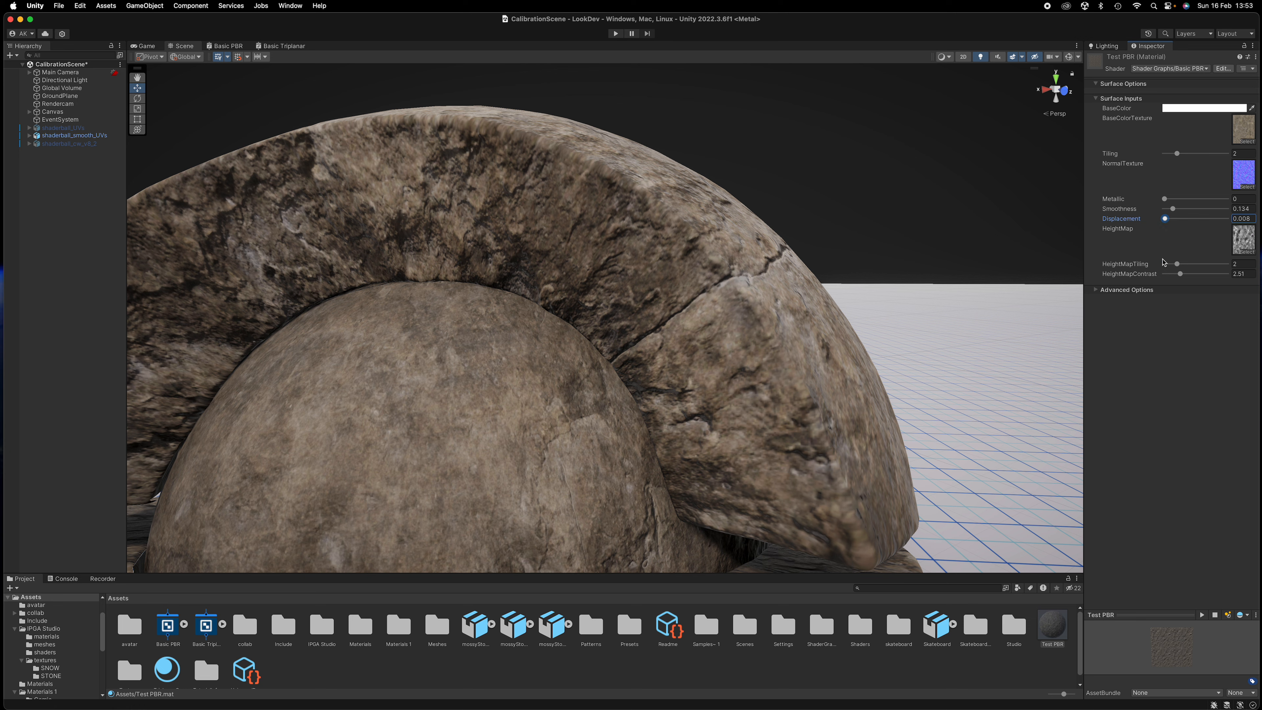
{"action": "left_click_drag", "start_coordinate": [1180, 276], "coordinate": [1218, 276]}
{"action": "left_click_drag", "start_coordinate": [805, 371], "coordinate": [688, 395], "text": "alt"}
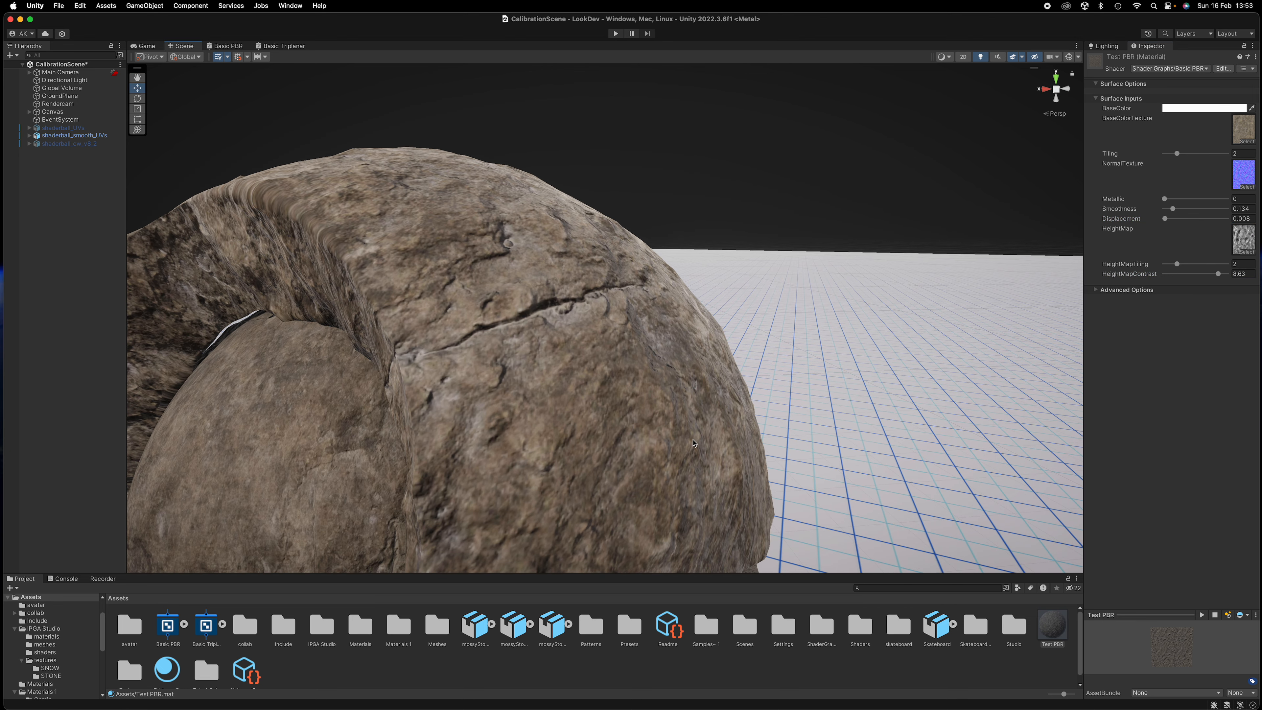
Set the Test PBR material's HeightMapContrast to 3.15 and check the whole ball and pedestal from the front
{"action": "scroll", "coordinate": [688, 397], "scroll_direction": "down", "scroll_amount": 5}
{"action": "middle_click_drag", "start_coordinate": [651, 458], "coordinate": [759, 343]}
{"action": "left_click_drag", "start_coordinate": [745, 266], "coordinate": [824, 339], "text": "alt"}
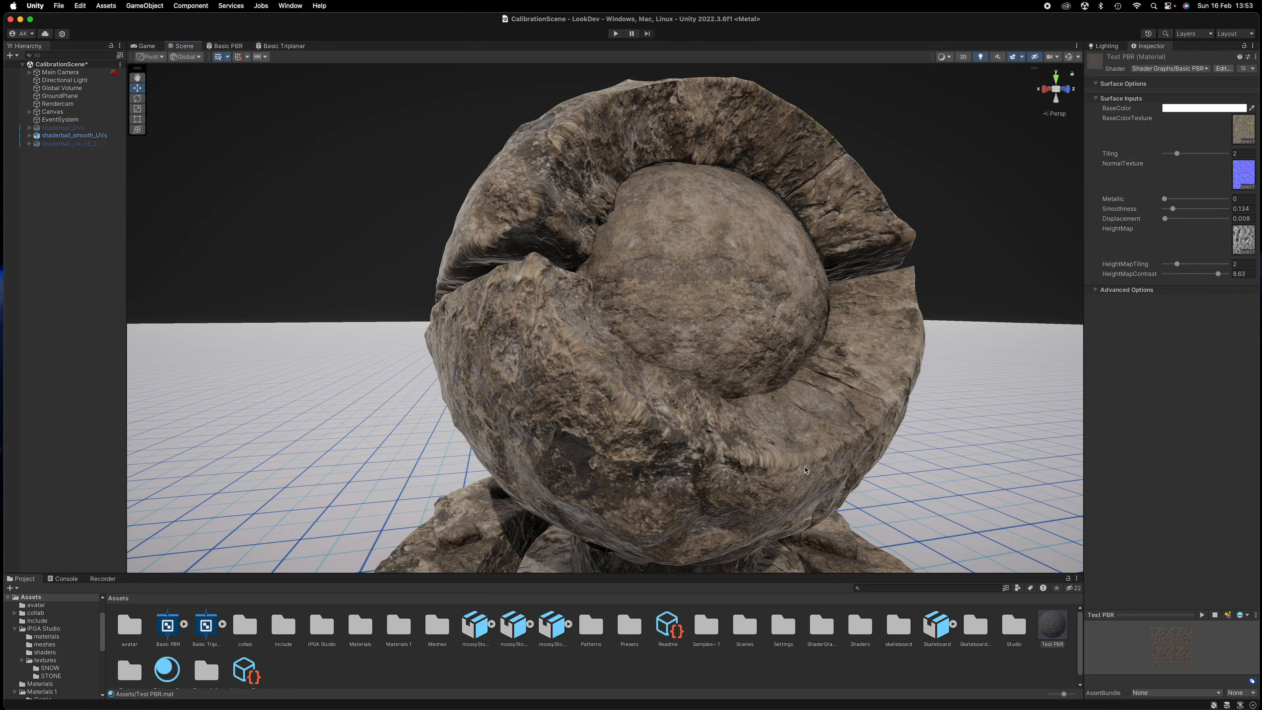
{"action": "scroll", "coordinate": [822, 336], "scroll_direction": "down", "scroll_amount": 5}
{"action": "middle_click_drag", "start_coordinate": [805, 448], "coordinate": [776, 305]}
{"action": "left_click_drag", "start_coordinate": [833, 342], "coordinate": [679, 281], "text": "alt"}
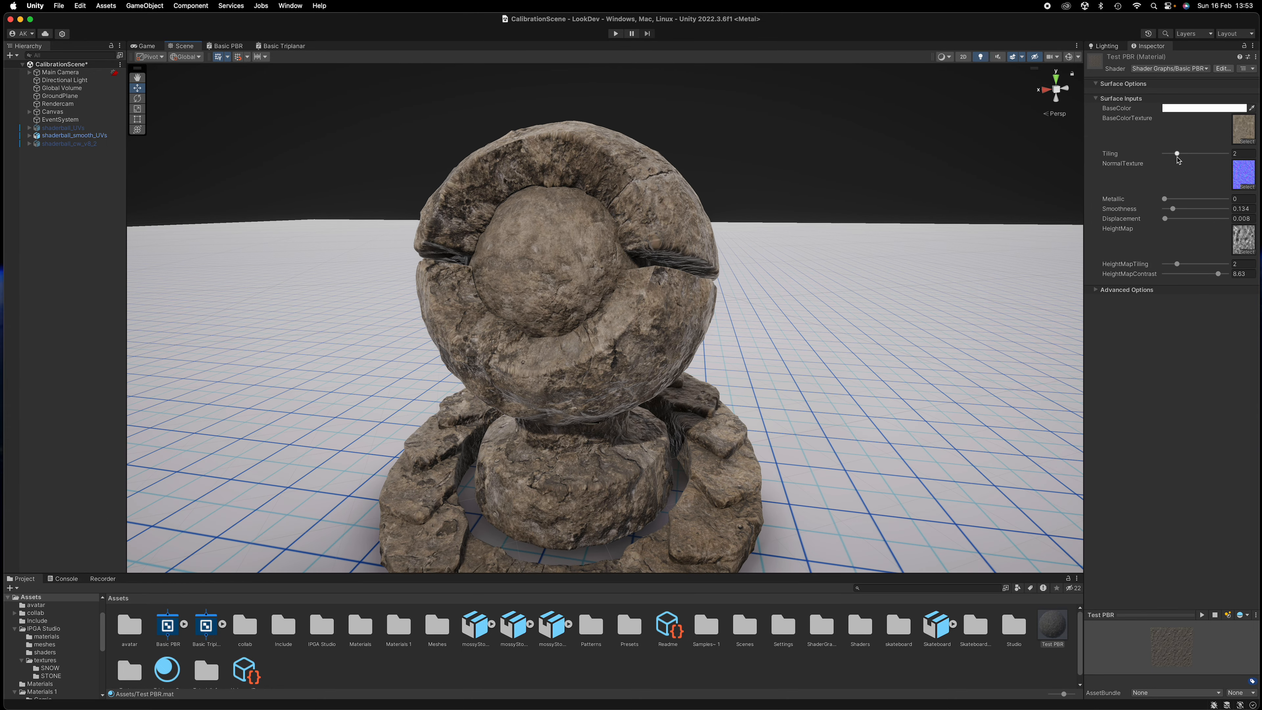
{"action": "left_click_drag", "start_coordinate": [1219, 280], "coordinate": [1186, 283]}
{"action": "left_click_drag", "start_coordinate": [729, 193], "coordinate": [670, 203], "text": "alt"}
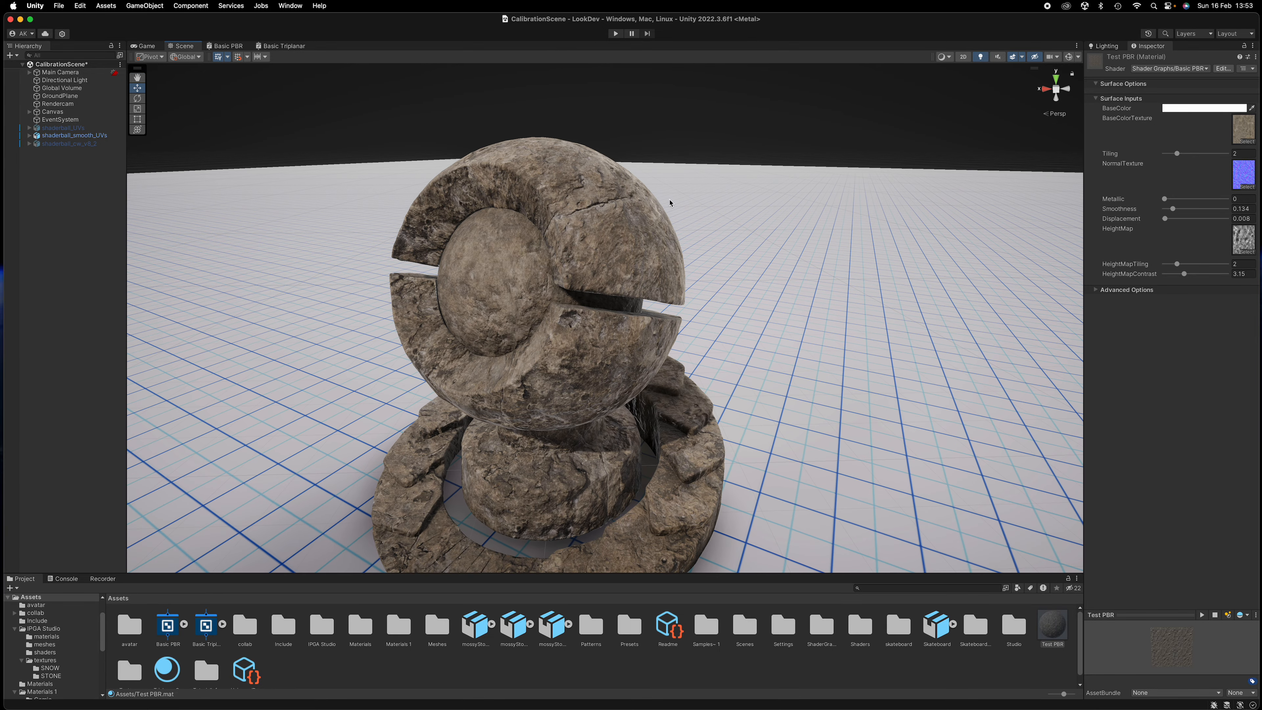
Set both Tiling and HeightMapTiling of the Test PBR material to 4 and check the ball's upper rim
{"action": "scroll", "coordinate": [638, 193], "scroll_direction": "up", "scroll_amount": 5}
{"action": "middle_click_drag", "start_coordinate": [679, 117], "coordinate": [679, 278]}
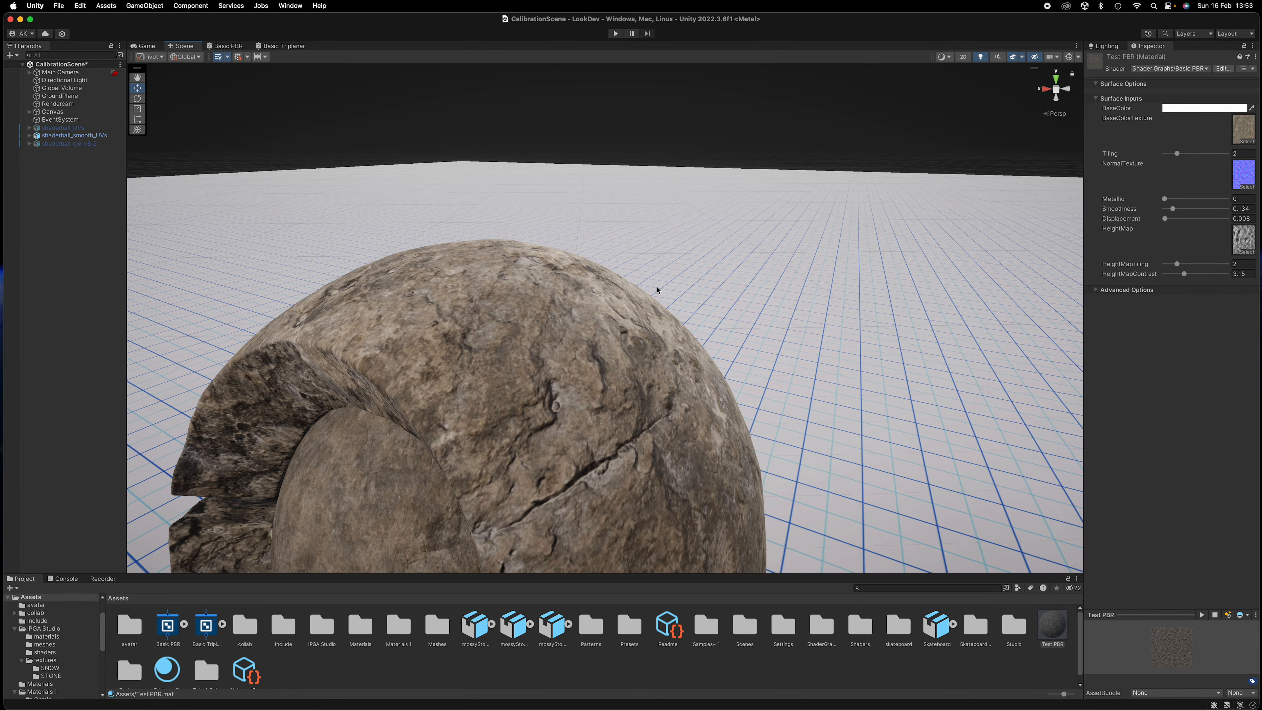
{"action": "scroll", "coordinate": [657, 290], "scroll_direction": "up", "scroll_amount": 5}
{"action": "mouse_move", "coordinate": [644, 337]}
{"action": "left_mouse_down", "text": "alt"}
{"action": "mouse_move", "coordinate": [649, 317]}
{"action": "mouse_move", "coordinate": [661, 322]}
{"action": "left_mouse_up", "text": "alt"}
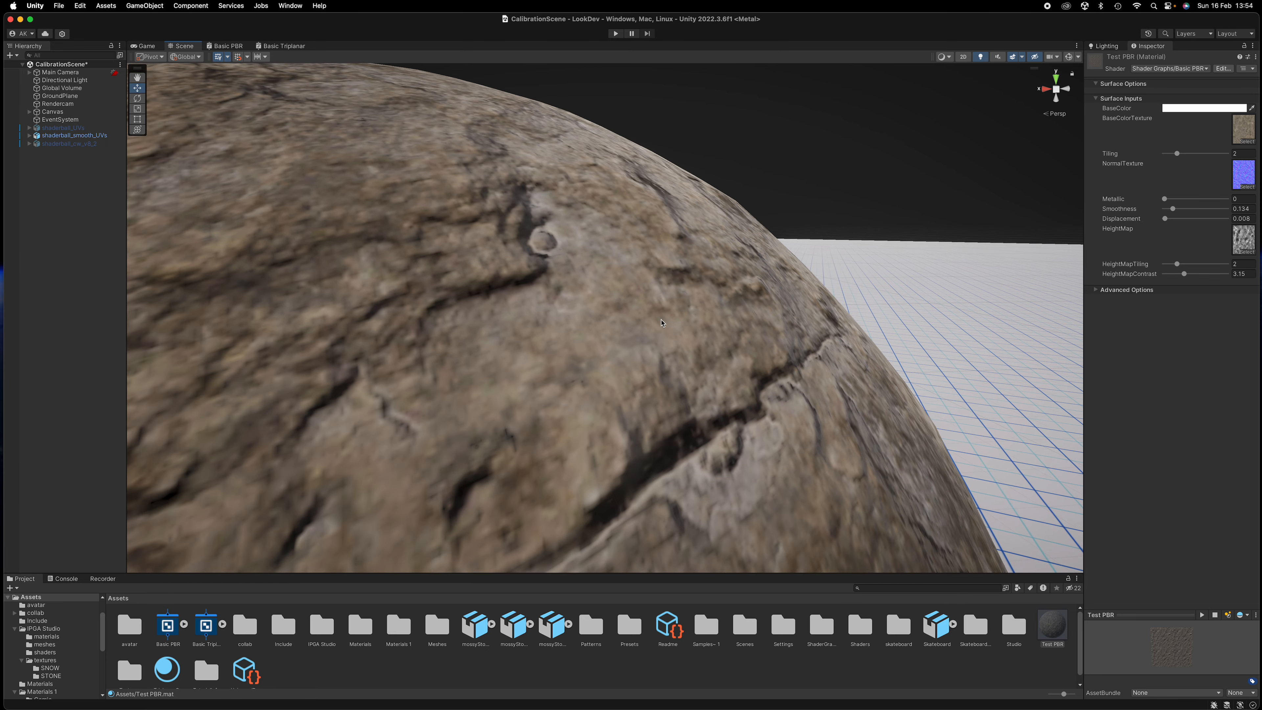
{"action": "scroll", "coordinate": [661, 322], "scroll_direction": "down", "scroll_amount": 5}
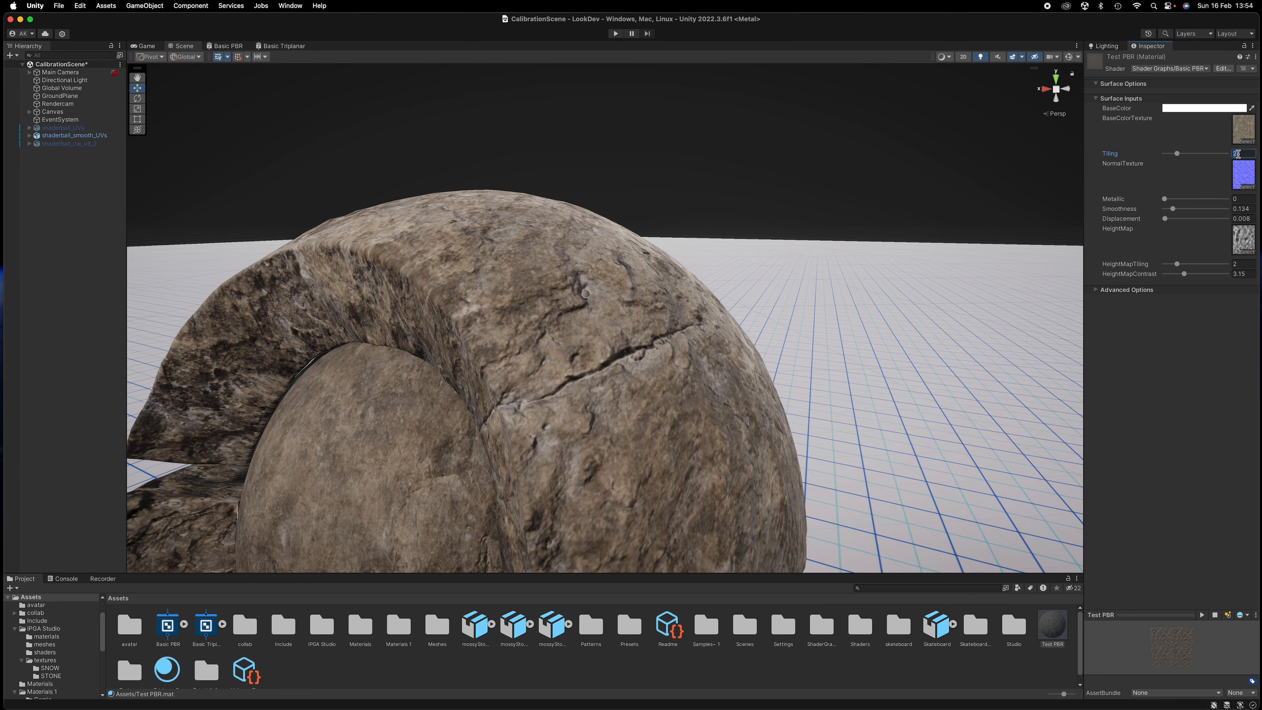
{"action": "type", "text": "4"}
{"action": "left_click", "coordinate": [1241, 264]}
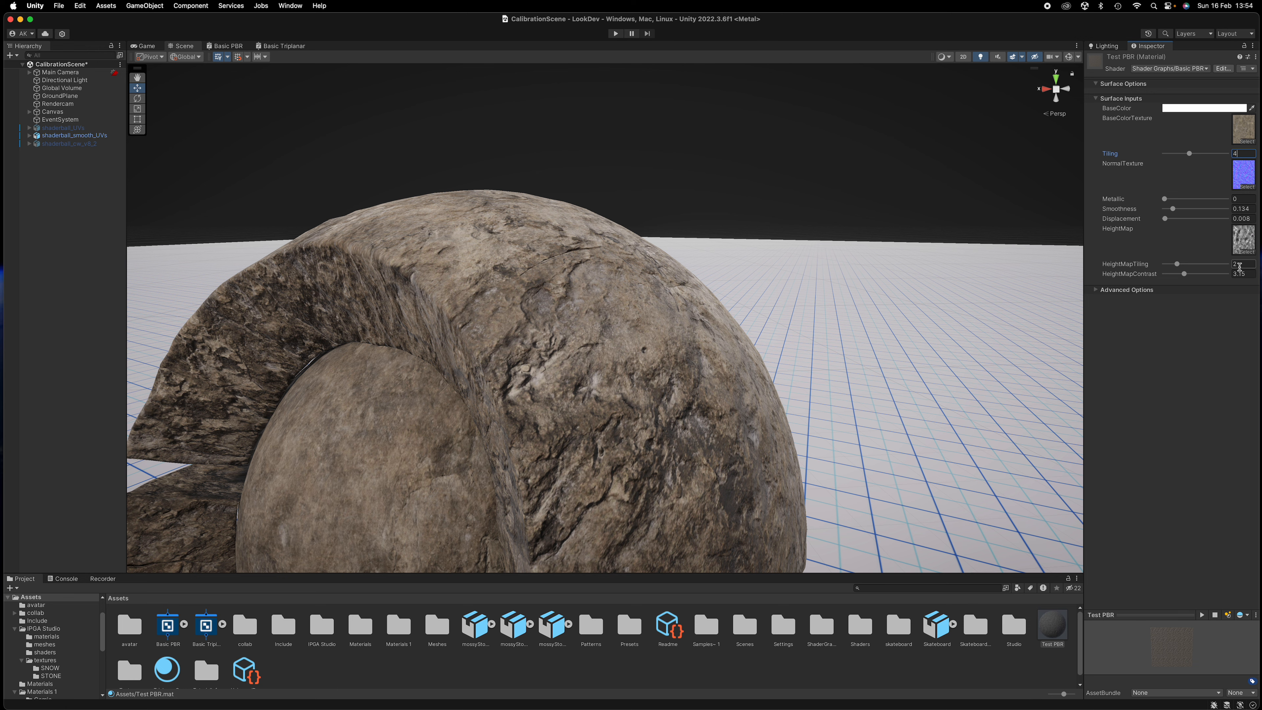
{"action": "type", "text": "4"}
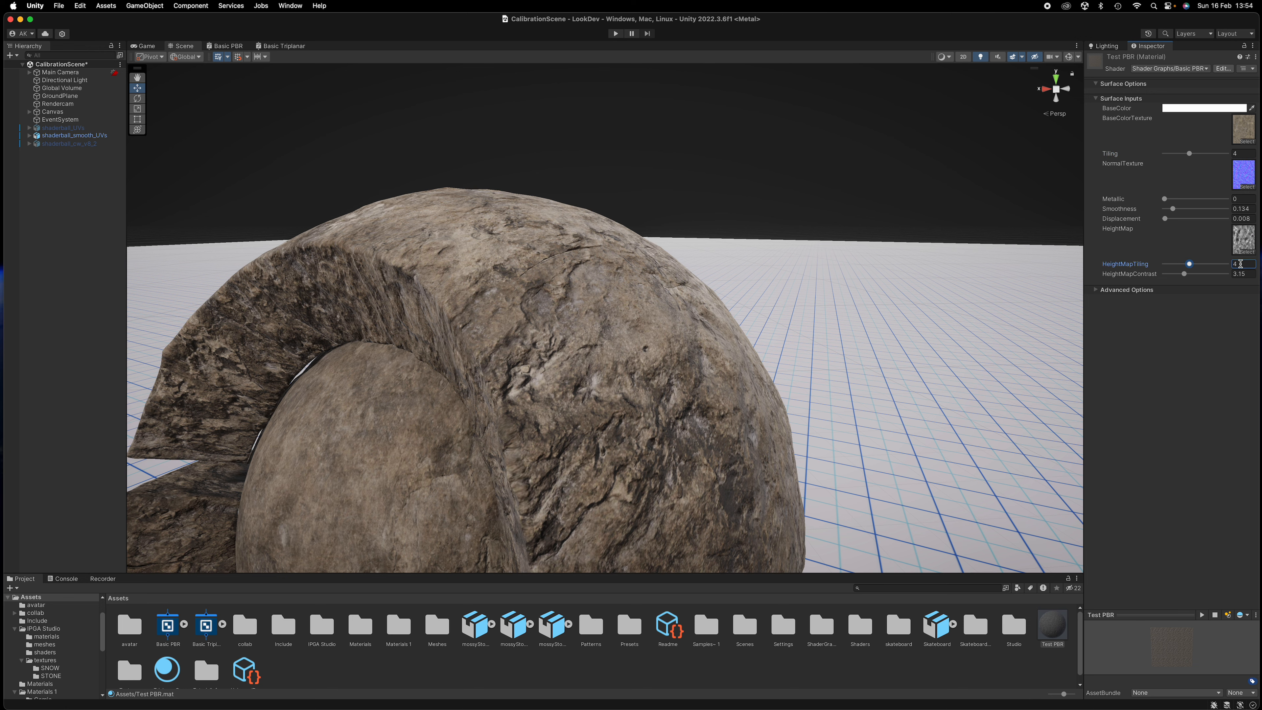
{"action": "left_click_drag", "start_coordinate": [591, 332], "coordinate": [877, 277], "text": "alt"}
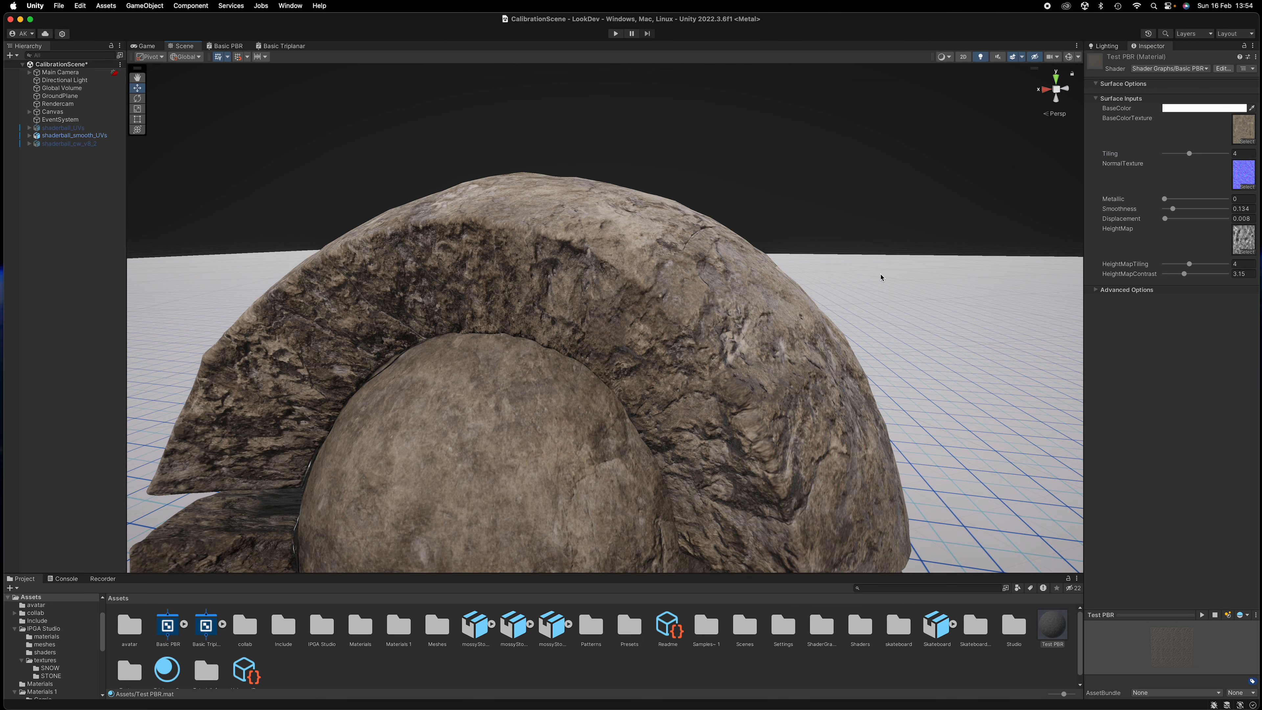
Set HeightMapContrast to 5.22 and check the relief on the full shader ball
{"action": "left_click_drag", "start_coordinate": [1185, 273], "coordinate": [1198, 275]}
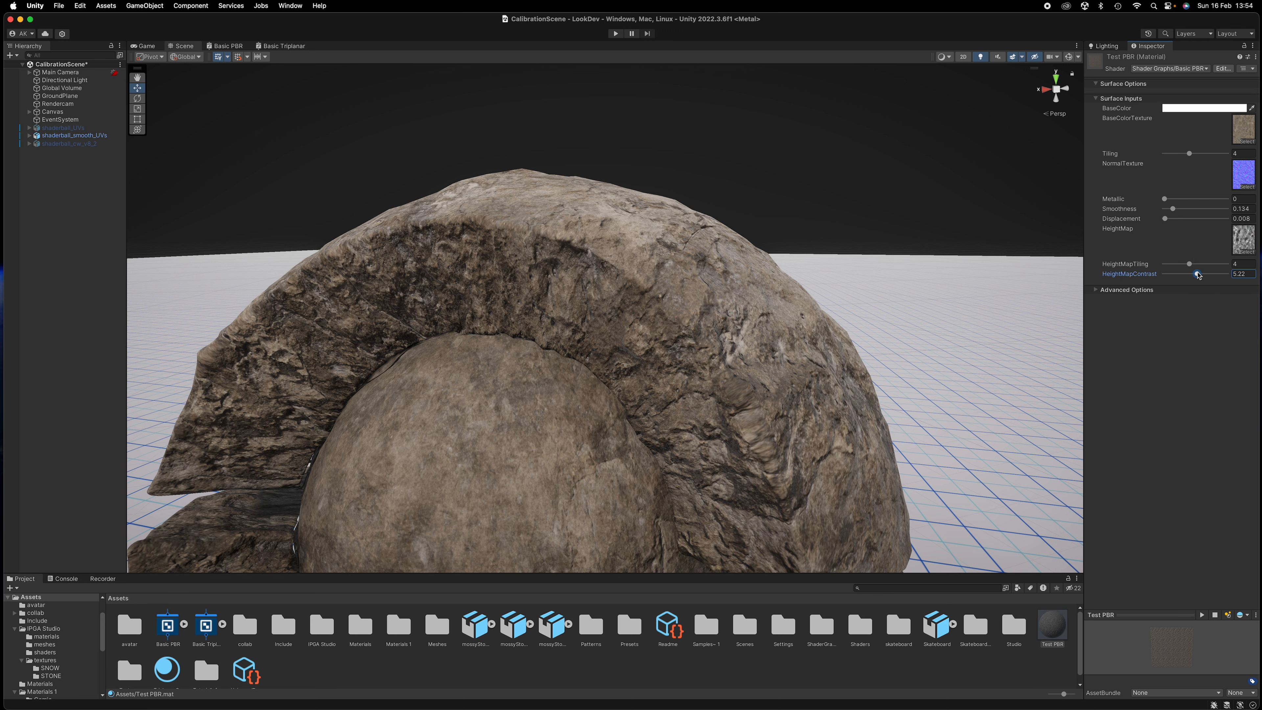
{"action": "scroll", "coordinate": [880, 401], "scroll_direction": "down", "scroll_amount": 10}
{"action": "middle_click_drag", "start_coordinate": [837, 428], "coordinate": [800, 327]}
{"action": "left_click_drag", "start_coordinate": [800, 327], "coordinate": [840, 328], "text": "alt"}
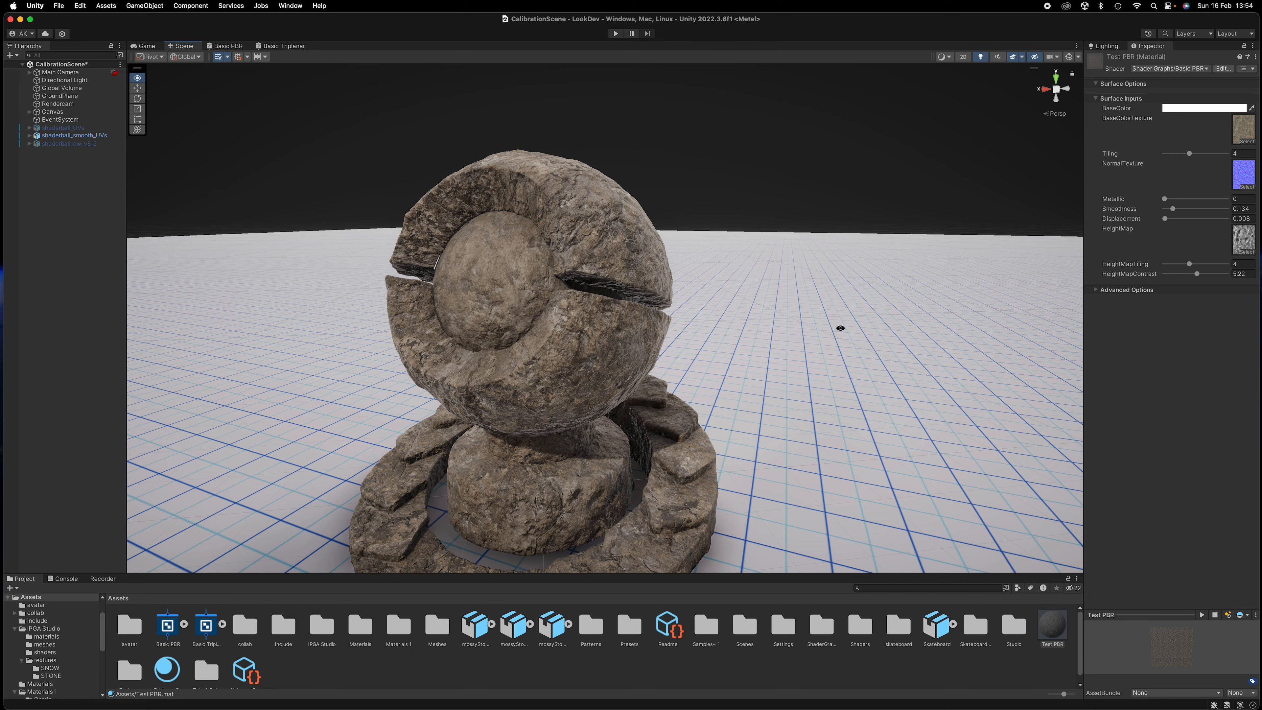
Examine the displaced rock surface from the side, up close on the ball, and from a distance with the reference spheres
{"action": "left_click_drag", "start_coordinate": [786, 223], "coordinate": [718, 225], "text": "alt"}
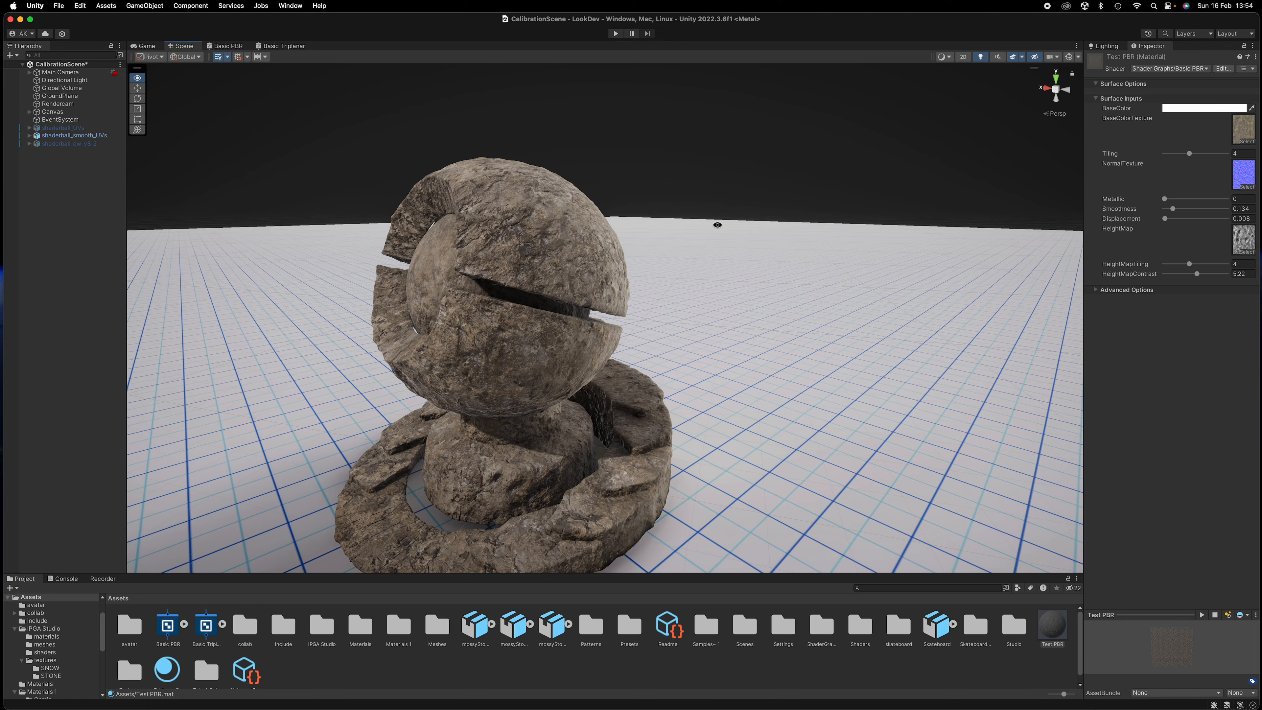
{"action": "scroll", "coordinate": [566, 263], "scroll_direction": "up", "scroll_amount": 5}
{"action": "scroll", "coordinate": [566, 263], "scroll_direction": "up", "scroll_amount": 10}
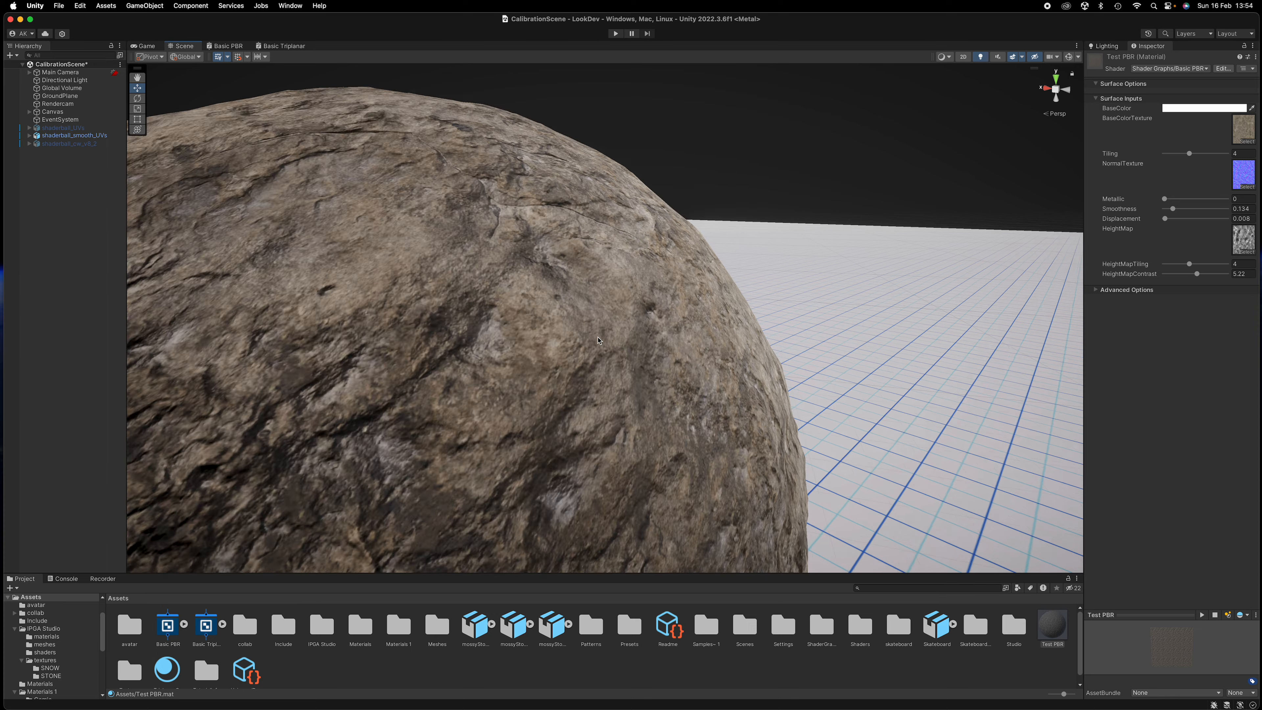
{"action": "left_click_drag", "start_coordinate": [599, 341], "coordinate": [487, 337], "text": "alt"}
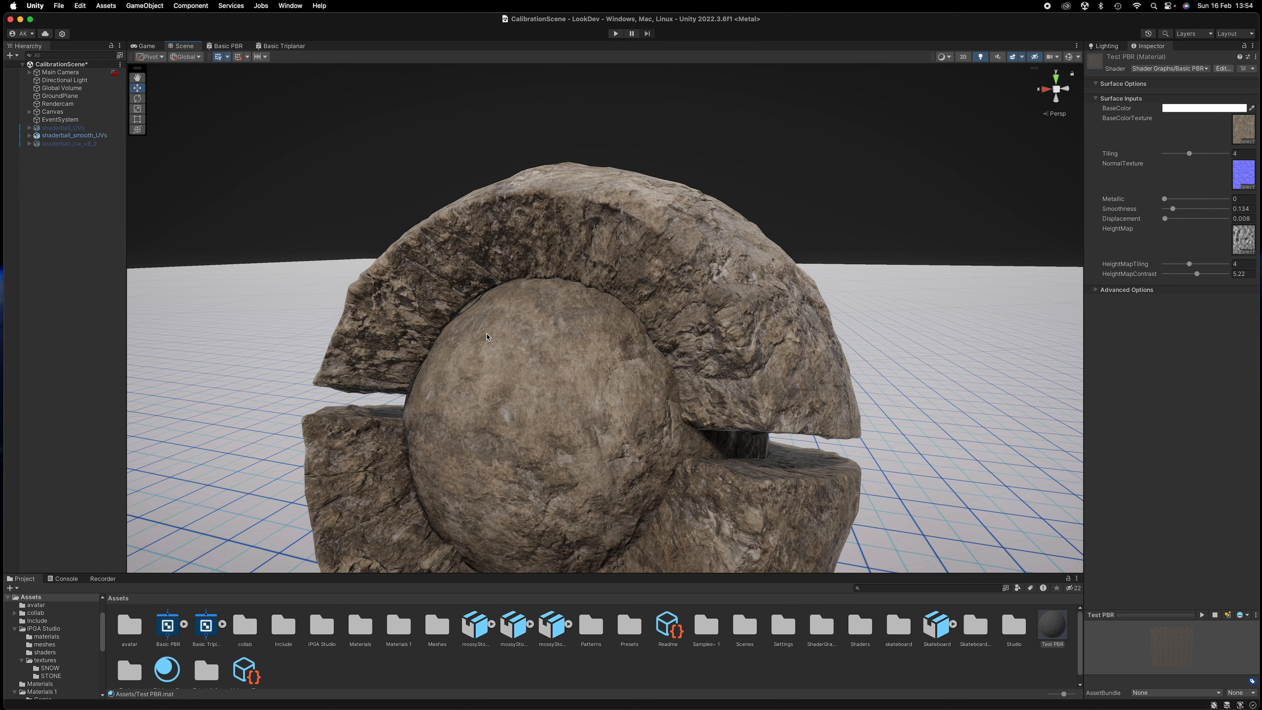
{"action": "left_click_drag", "start_coordinate": [563, 476], "coordinate": [593, 487], "text": "alt"}
{"action": "scroll", "coordinate": [599, 487], "scroll_direction": "down", "scroll_amount": 5}
{"action": "mouse_move", "coordinate": [729, 476]}
{"action": "left_mouse_down", "text": "alt"}
{"action": "mouse_move", "coordinate": [555, 489]}
{"action": "mouse_move", "coordinate": [713, 483]}
{"action": "left_mouse_up", "text": "alt"}
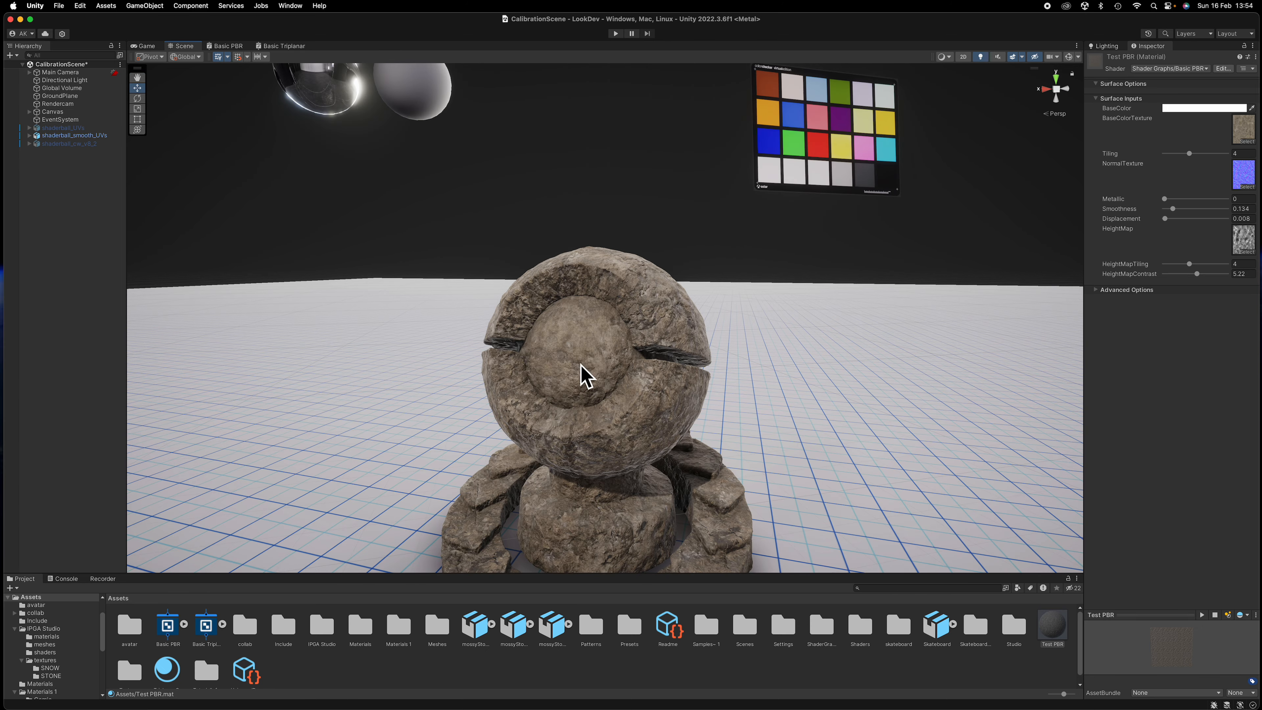
{"action": "scroll", "coordinate": [603, 433], "scroll_direction": "down", "scroll_amount": 6}
{"action": "left_click_drag", "start_coordinate": [611, 434], "coordinate": [624, 435], "text": "alt"}
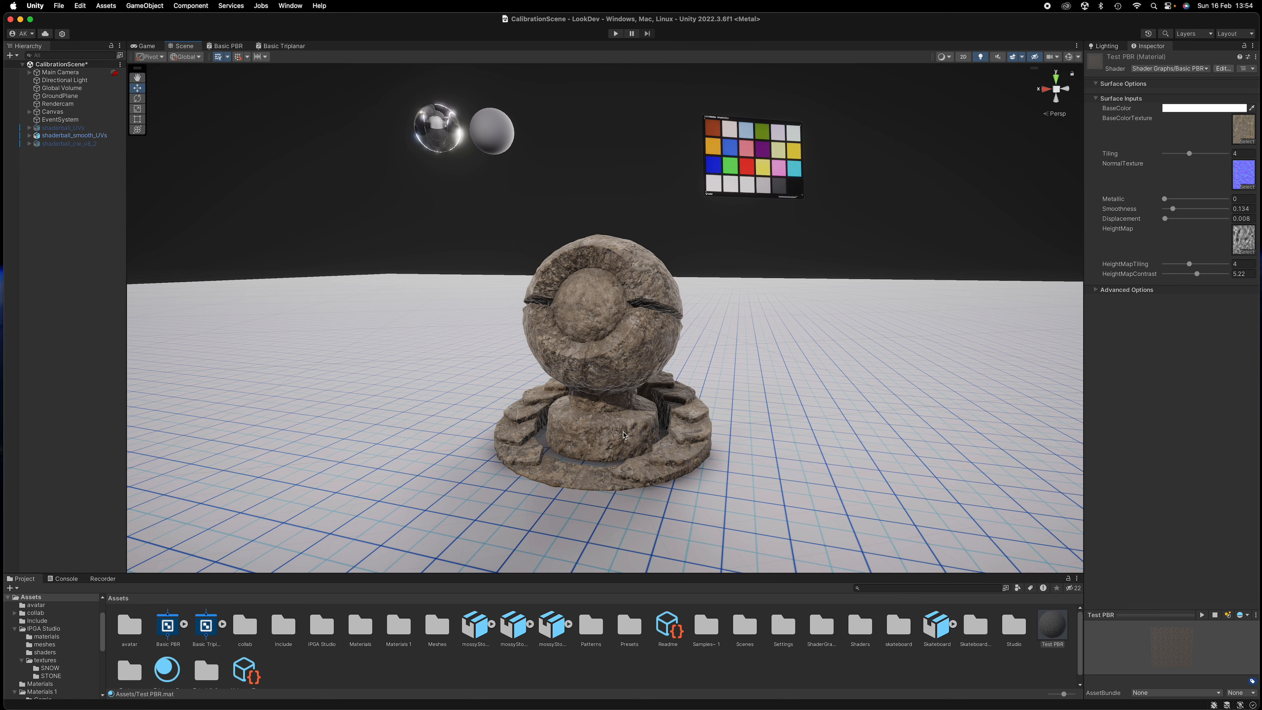
Show the shader ball through the game camera and generate the scene lighting
{"action": "left_click", "coordinate": [144, 47]}
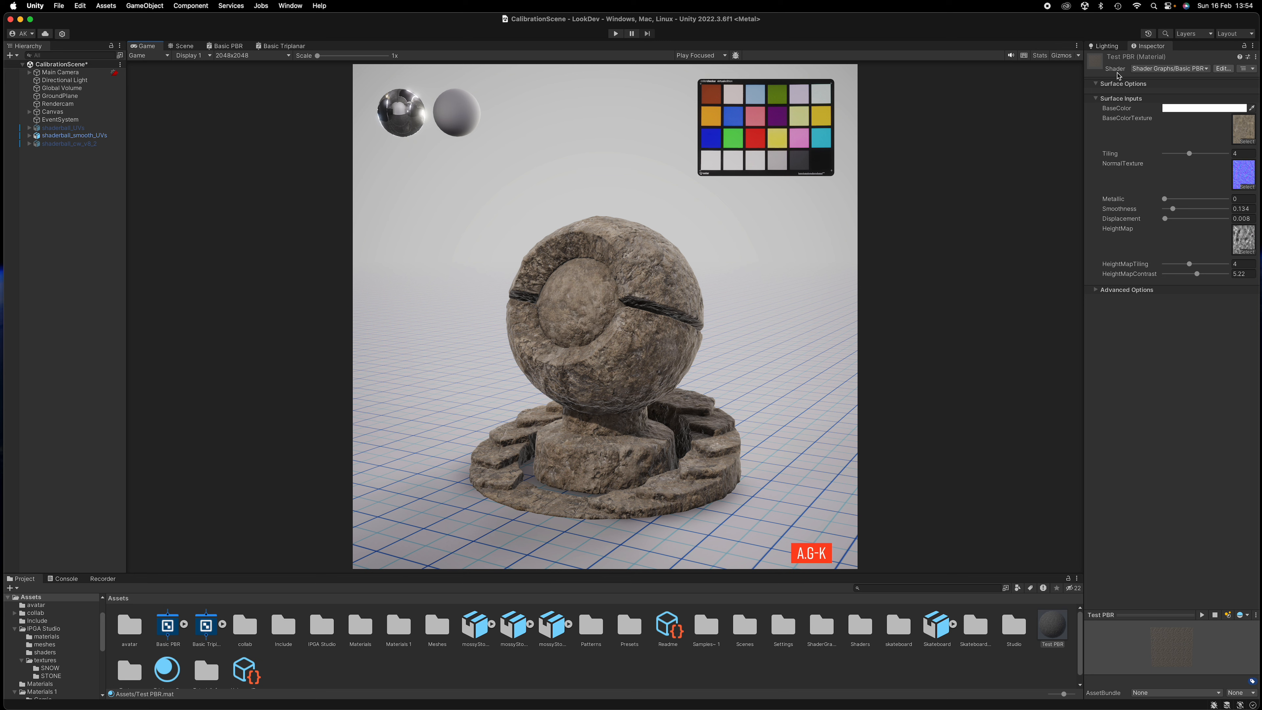
{"action": "left_click", "coordinate": [1107, 47]}
{"action": "left_click", "coordinate": [1243, 643]}
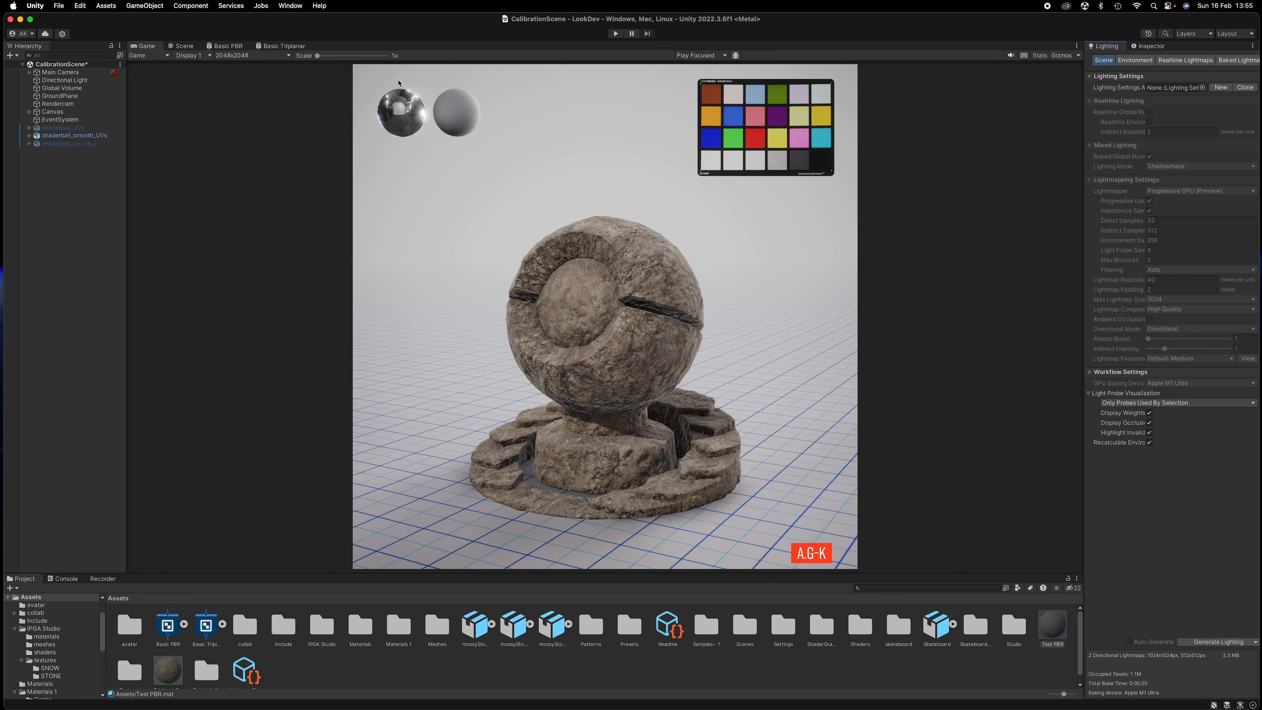
{"action": "mouse_move", "coordinate": [319, 58]}
{"action": "left_mouse_down"}
{"action": "mouse_move", "coordinate": [353, 63]}
{"action": "mouse_move", "coordinate": [314, 73]}
{"action": "left_mouse_up"}
Open the Basic PBR graph and examine the height map's Tiling And Offset and Sample Texture 2D LOD nodes up close
{"action": "left_click", "coordinate": [231, 46]}
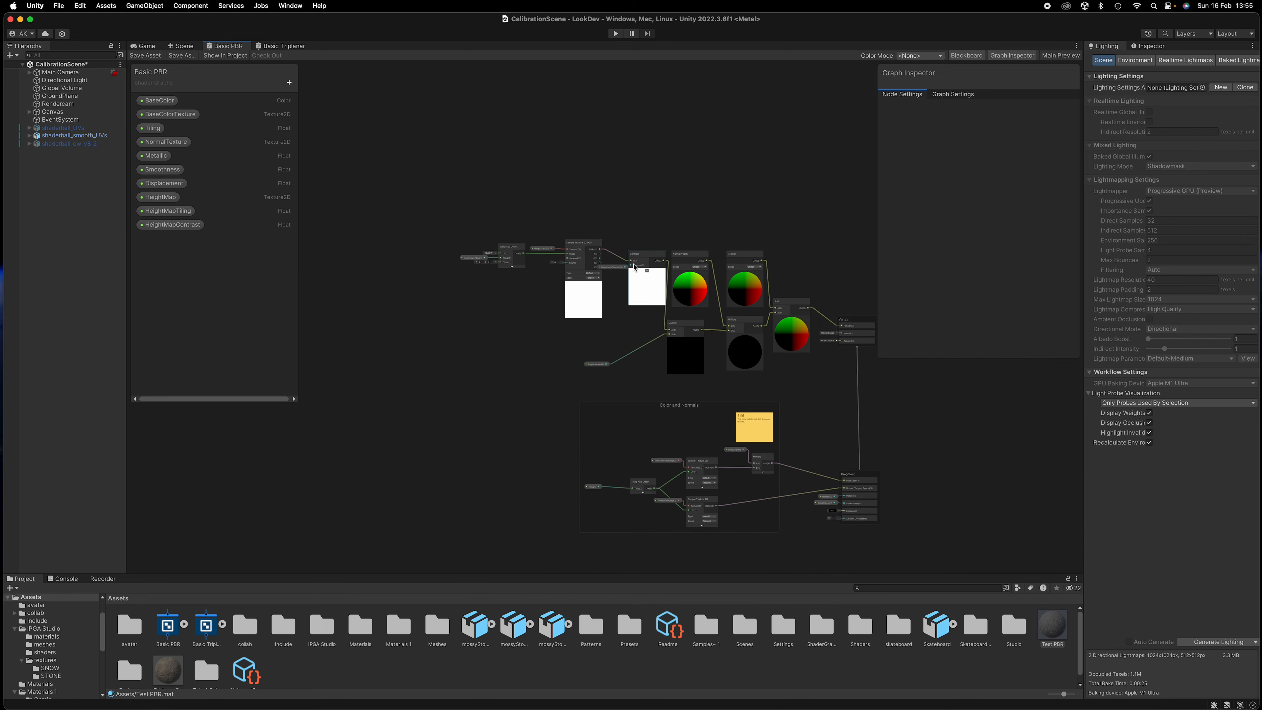
{"action": "scroll", "coordinate": [635, 267], "scroll_direction": "down", "scroll_amount": 1}
{"action": "middle_click_drag", "start_coordinate": [738, 181], "coordinate": [677, 176]}
{"action": "scroll", "coordinate": [595, 301], "scroll_direction": "up", "scroll_amount": 3}
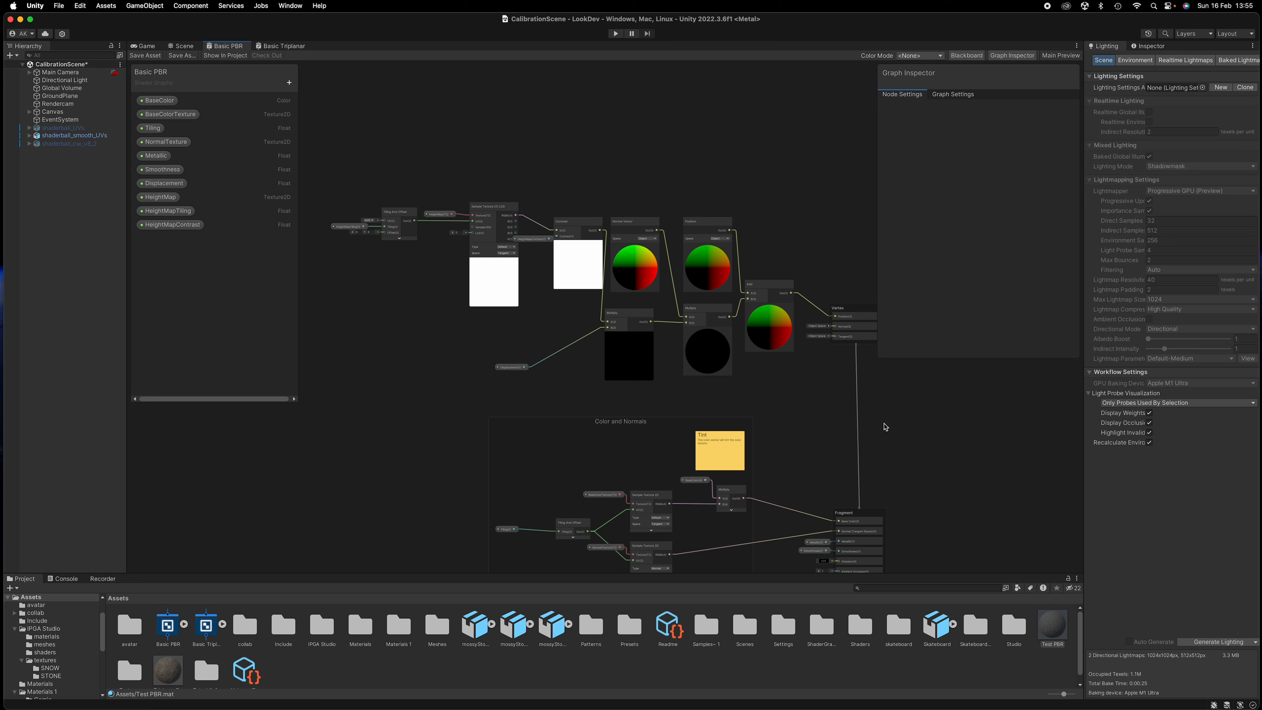
{"action": "scroll", "coordinate": [498, 274], "scroll_direction": "up", "scroll_amount": 4}
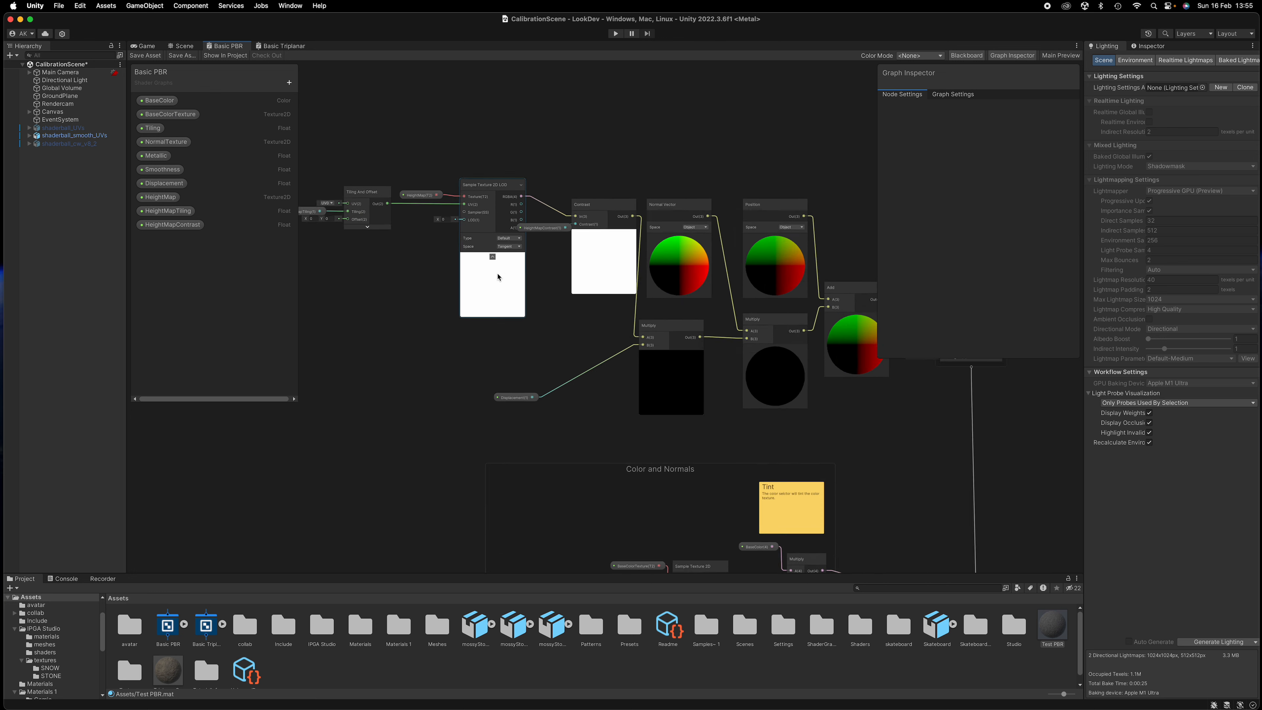
{"action": "middle_click_drag", "start_coordinate": [427, 280], "coordinate": [536, 375]}
{"action": "scroll", "coordinate": [617, 396], "scroll_direction": "up", "scroll_amount": 5}
{"action": "scroll", "coordinate": [621, 405], "scroll_direction": "down", "scroll_amount": 2}
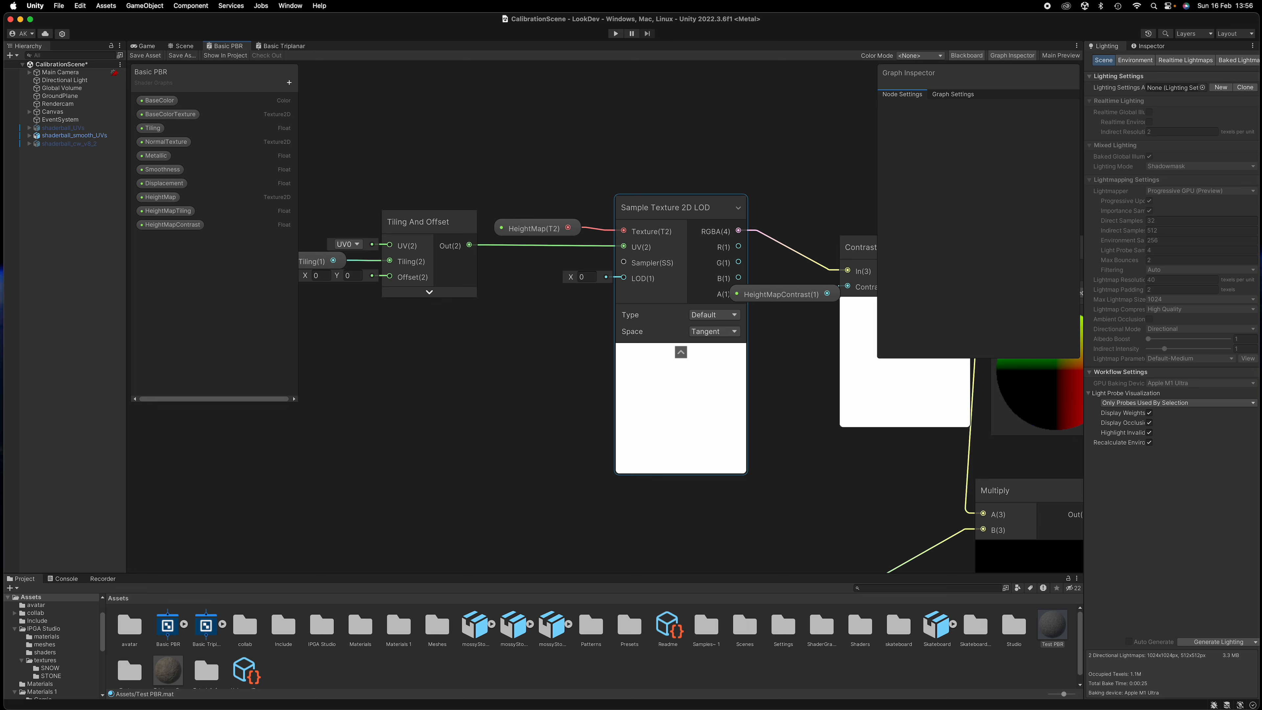
{"action": "left_click", "coordinate": [891, 383]}
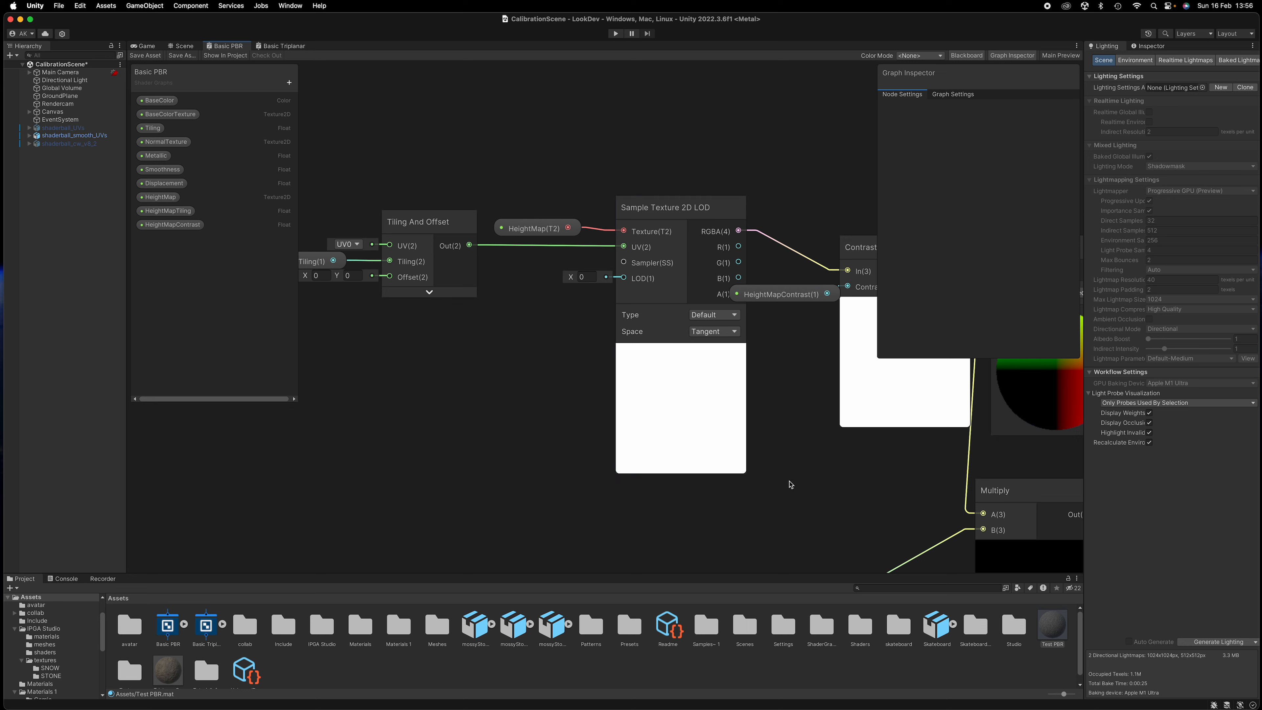
{"action": "scroll", "coordinate": [793, 477], "scroll_direction": "down", "scroll_amount": 3}
{"action": "scroll", "coordinate": [798, 463], "scroll_direction": "up", "scroll_amount": 2}
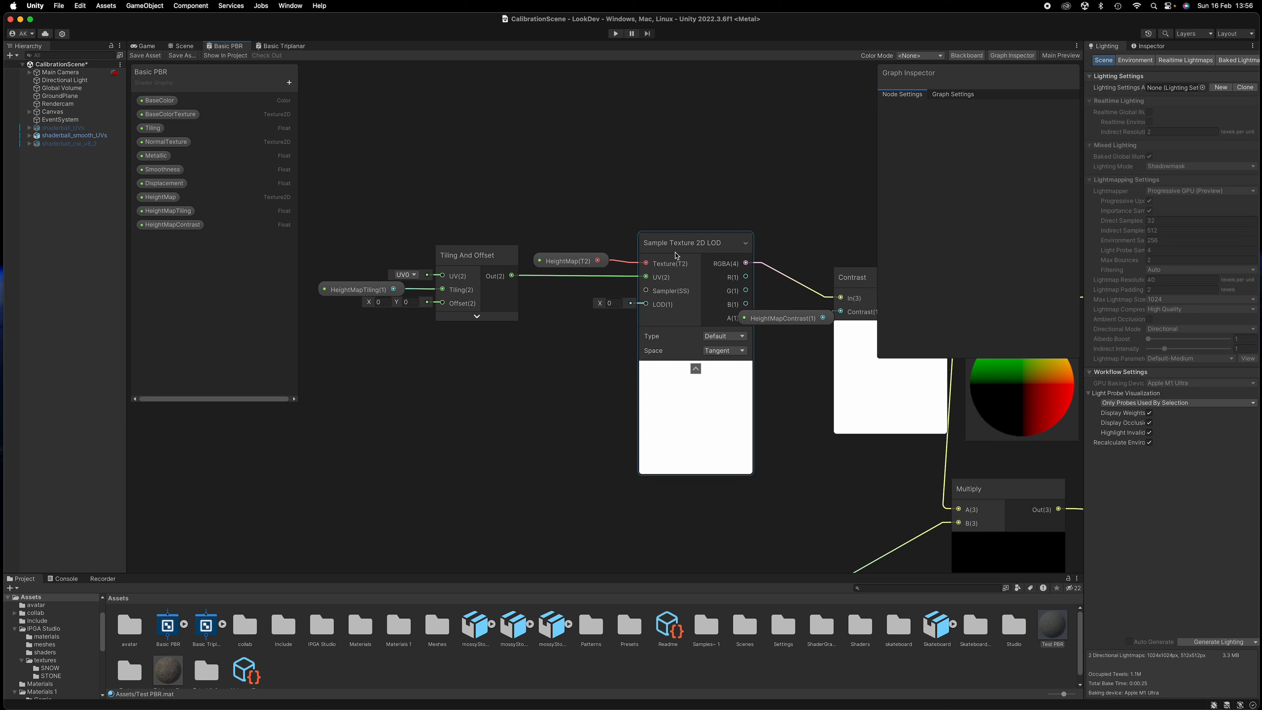
Review the displacement node chain through to the vertex output and select the Sample Texture 2D LOD node
{"action": "scroll", "coordinate": [581, 452], "scroll_direction": "down", "scroll_amount": 5}
{"action": "middle_click_drag", "start_coordinate": [682, 344], "coordinate": [588, 135]}
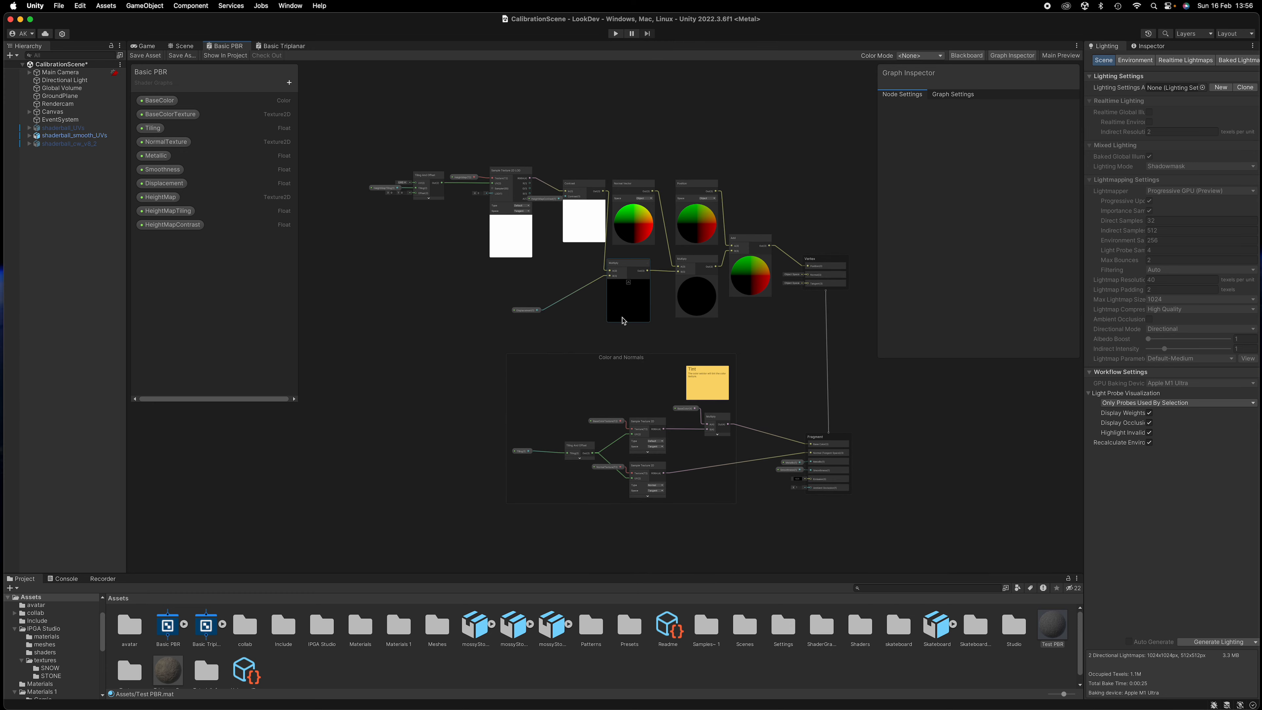
{"action": "scroll", "coordinate": [625, 322], "scroll_direction": "down", "scroll_amount": 1}
{"action": "scroll", "coordinate": [624, 322], "scroll_direction": "up", "scroll_amount": 4}
{"action": "middle_click_drag", "start_coordinate": [583, 307], "coordinate": [570, 451]}
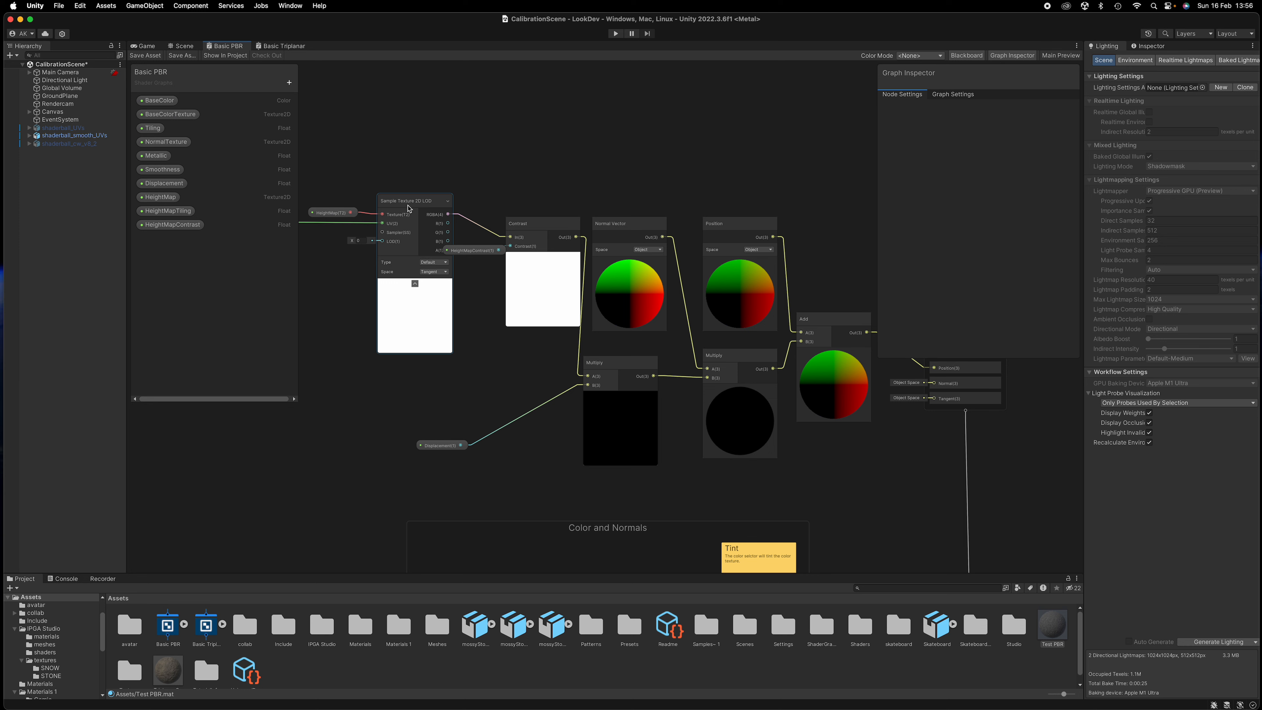
{"action": "left_click", "coordinate": [409, 208]}
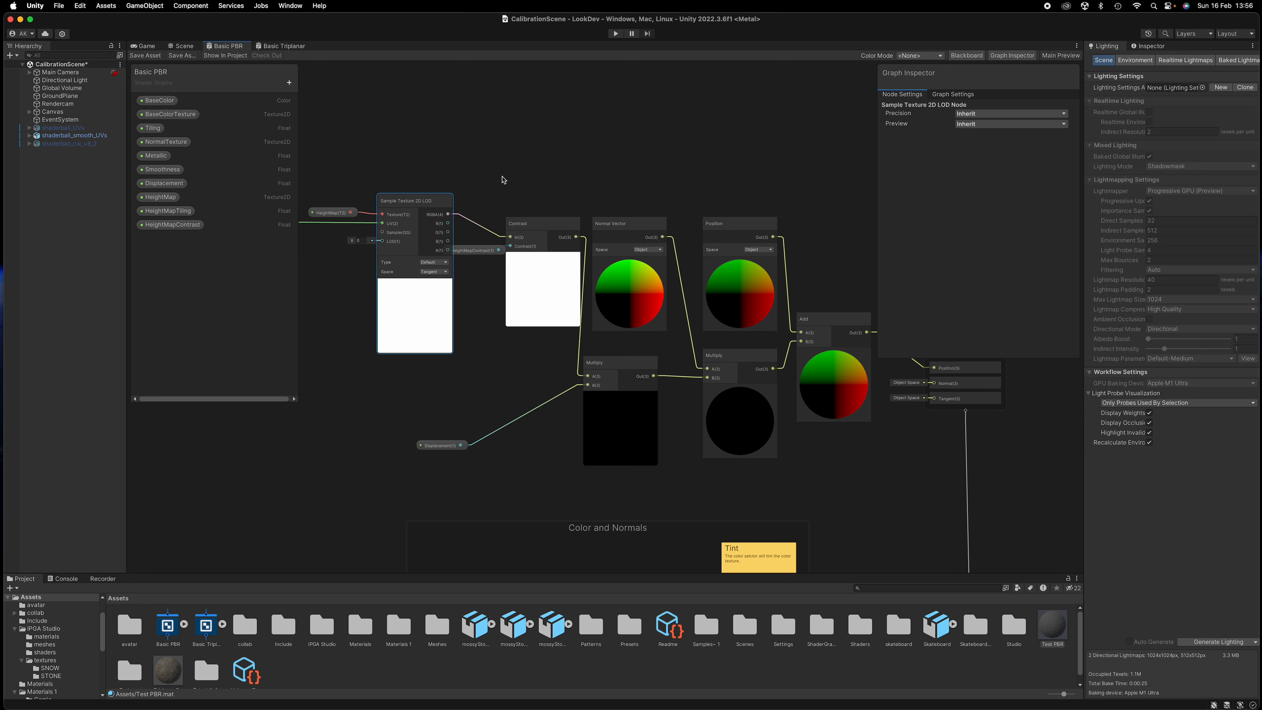